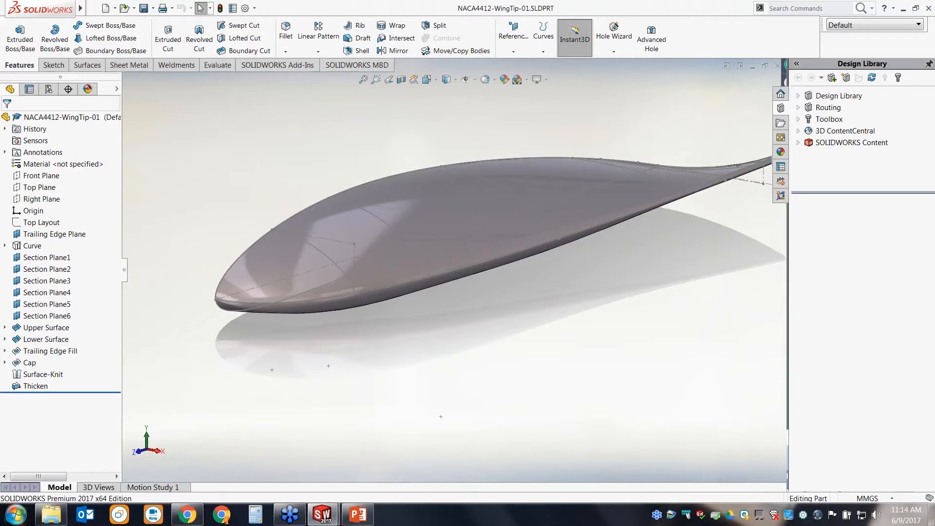
- Roll the wing tip's feature history back to just below the Upper Surface feature
scroll(650, 344, up, 3)
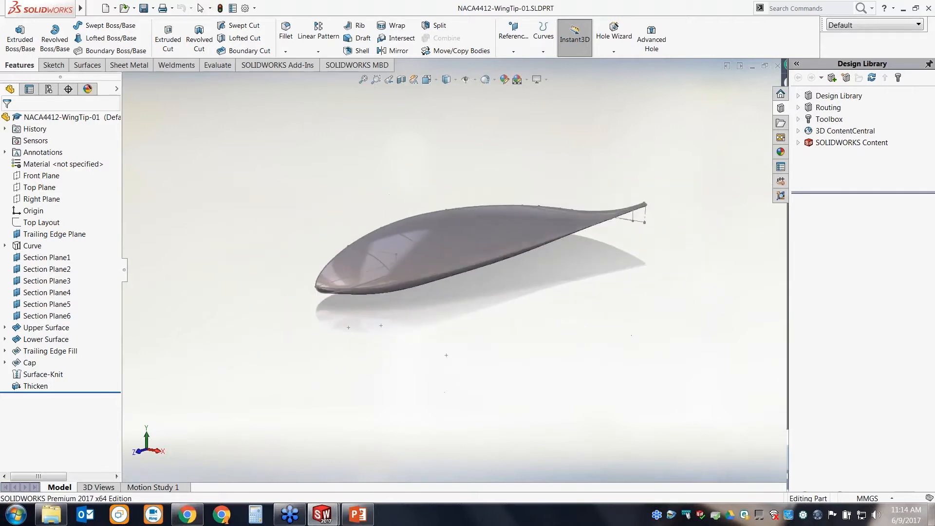
middle_drag(639, 326, 668, 333)
scroll(448, 219, down, 3)
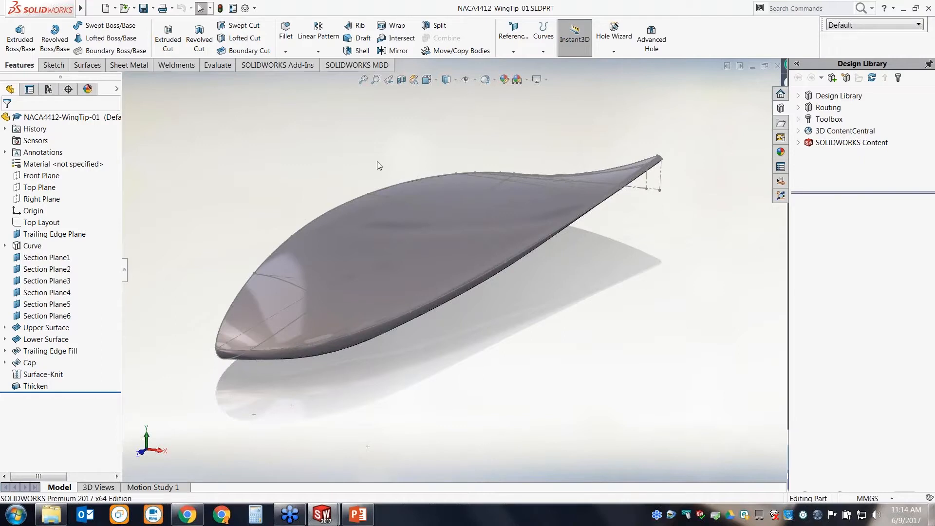
middle_drag(353, 160, 344, 161)
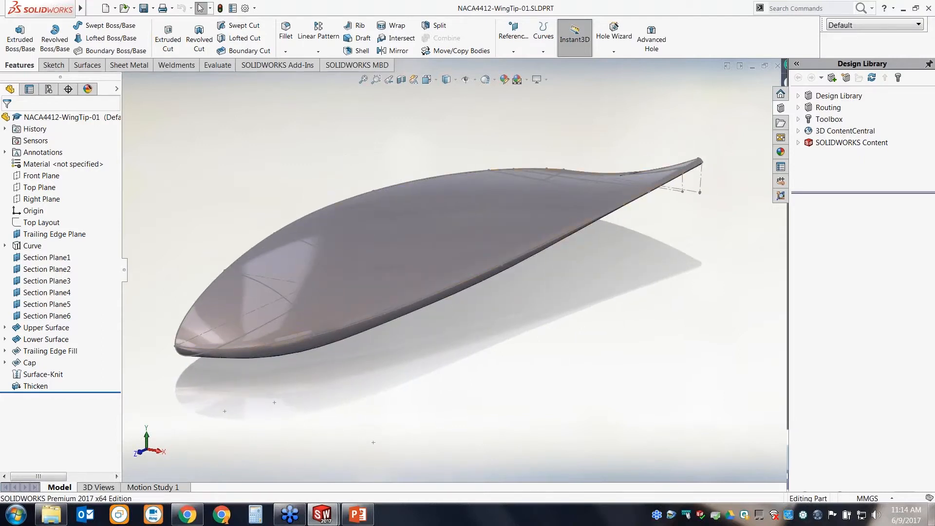
drag(106, 394, 106, 334)
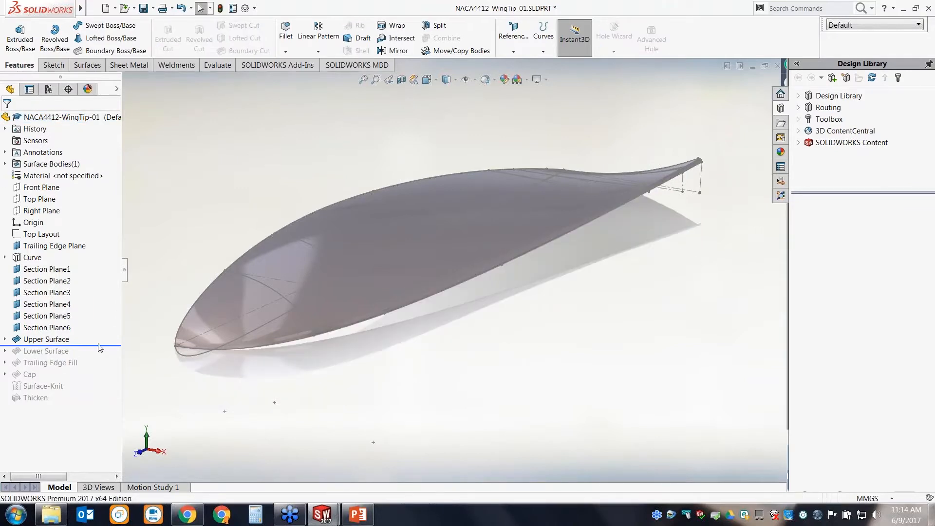
- Open the Top Profile sketch under the Curve feature for editing and orient it to the top view
click(5, 257)
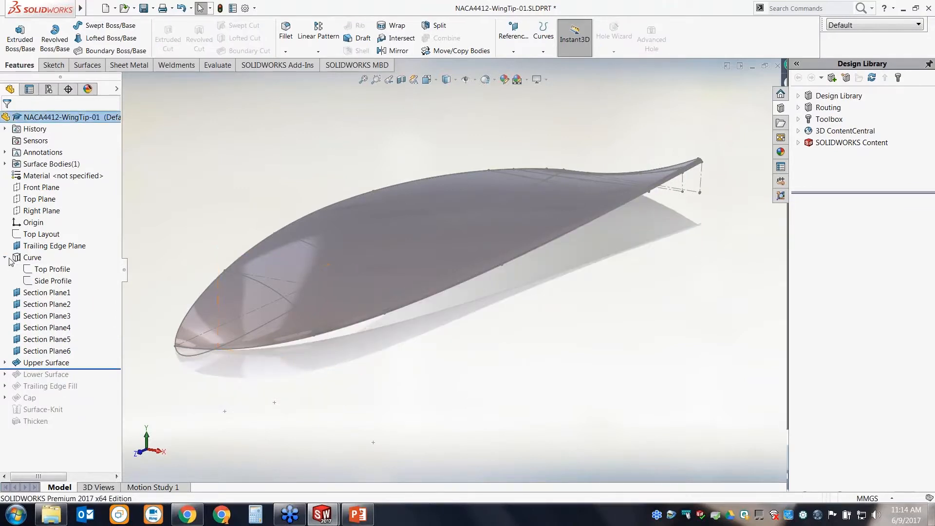
click(47, 270)
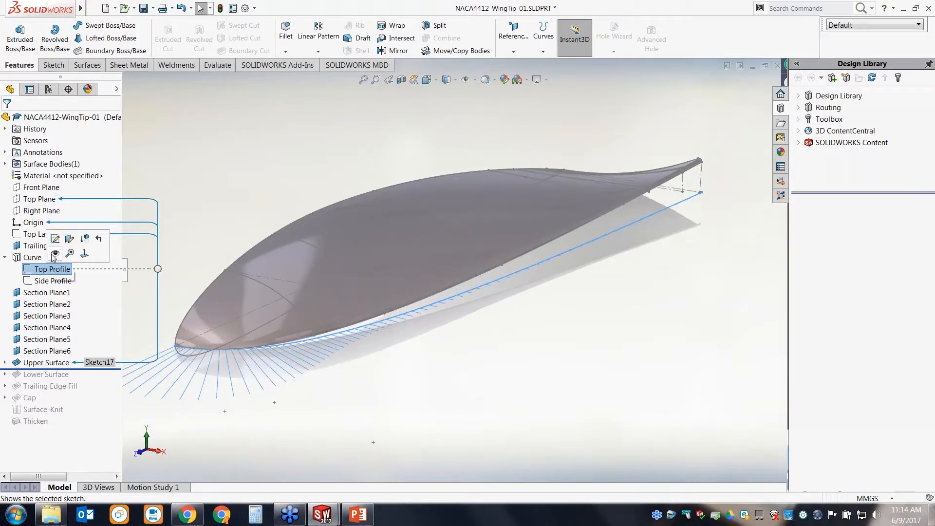
click(55, 238)
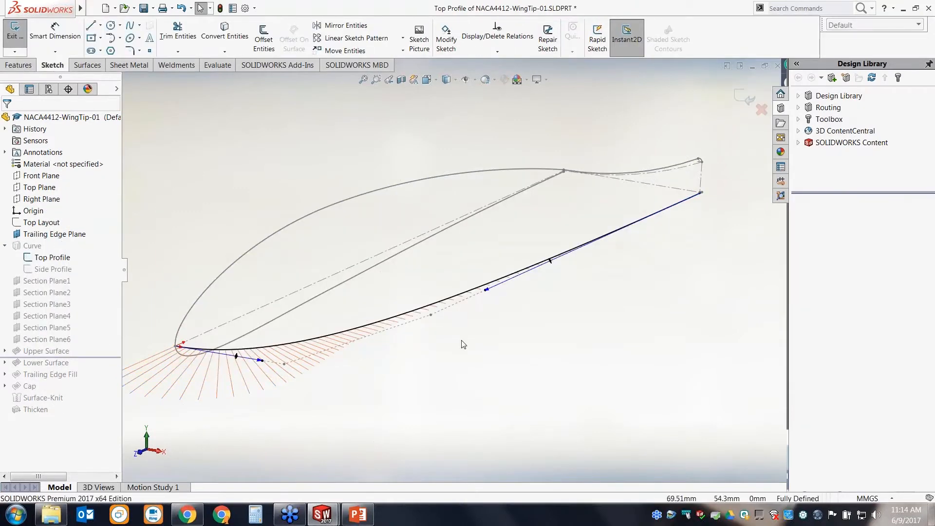
mouse_move(462, 345)
middle_down()
mouse_move(507, 317)
mouse_move(528, 326)
mouse_move(547, 390)
mouse_move(526, 357)
mouse_move(557, 268)
mouse_move(497, 249)
mouse_move(512, 317)
mouse_move(532, 344)
mouse_move(516, 345)
middle_up()
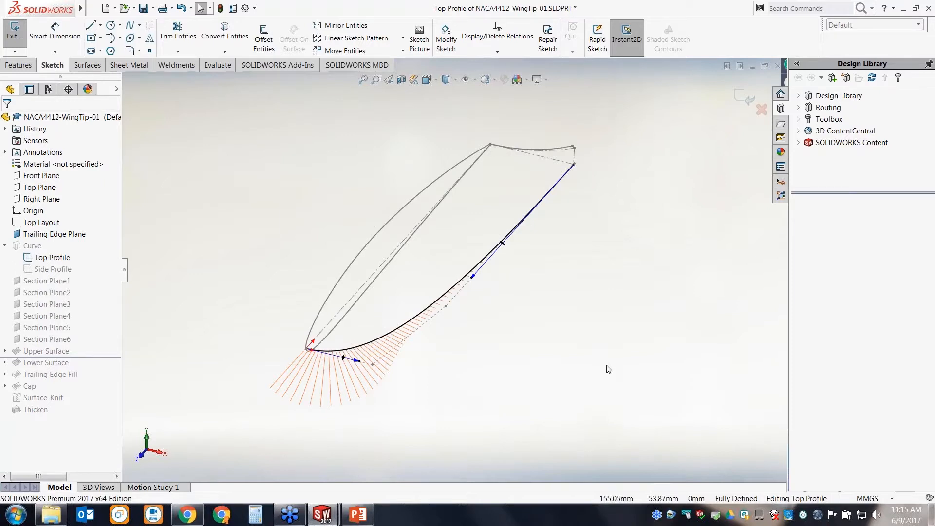
key(ctrl+5)
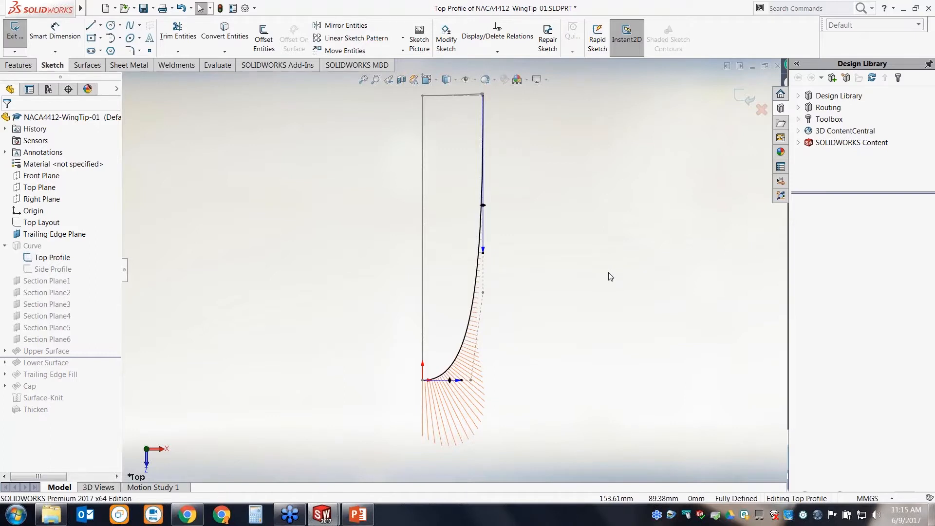
- Delete the existing spline from the Top Profile sketch
scroll(487, 327, down, 1)
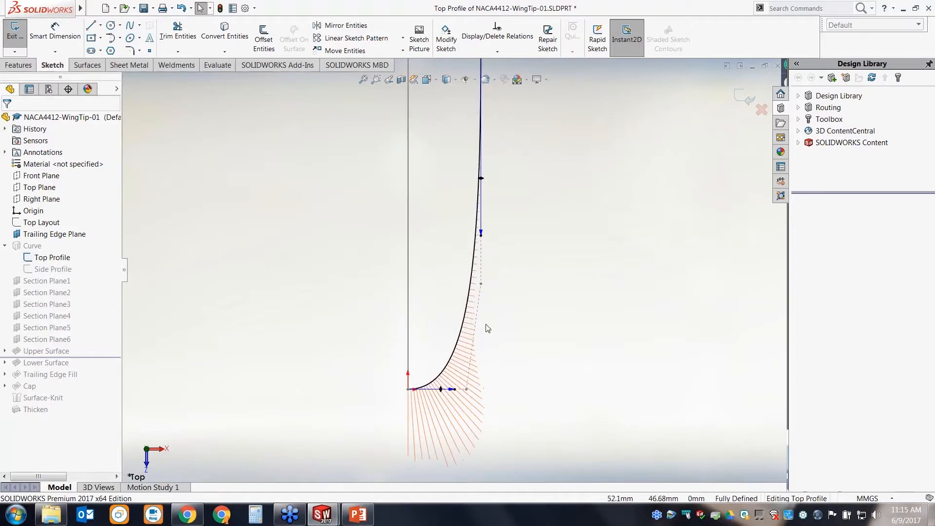
click(459, 327)
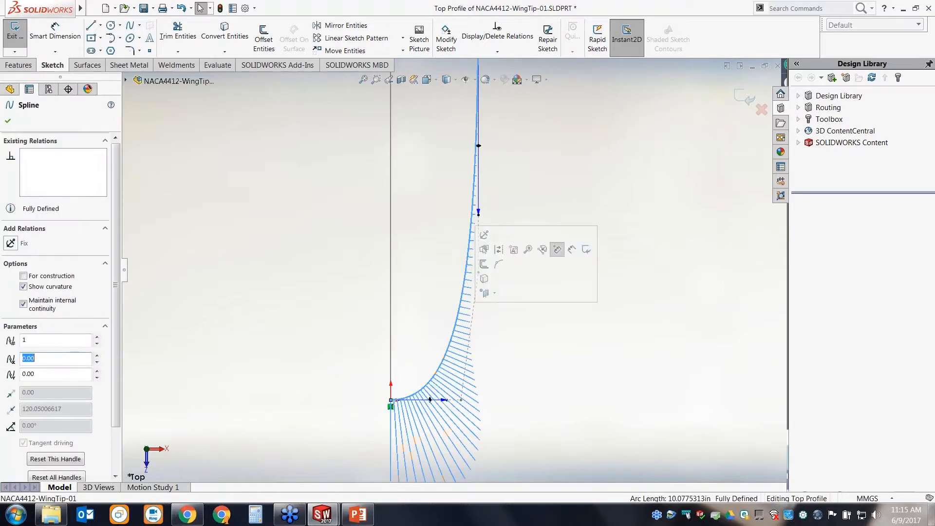
key(Delete)
- Sketch a two-point spline from the origin to the outer end point of the short upper curve
key(s)
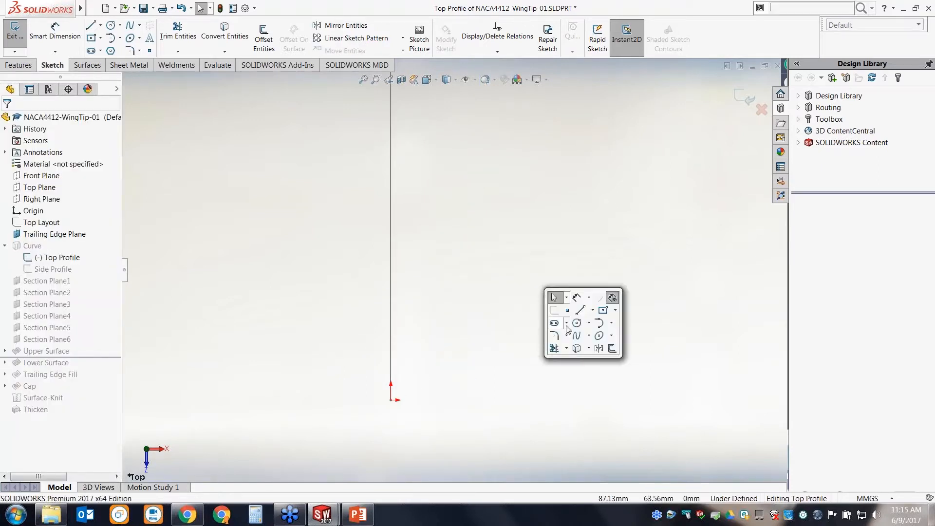
click(589, 337)
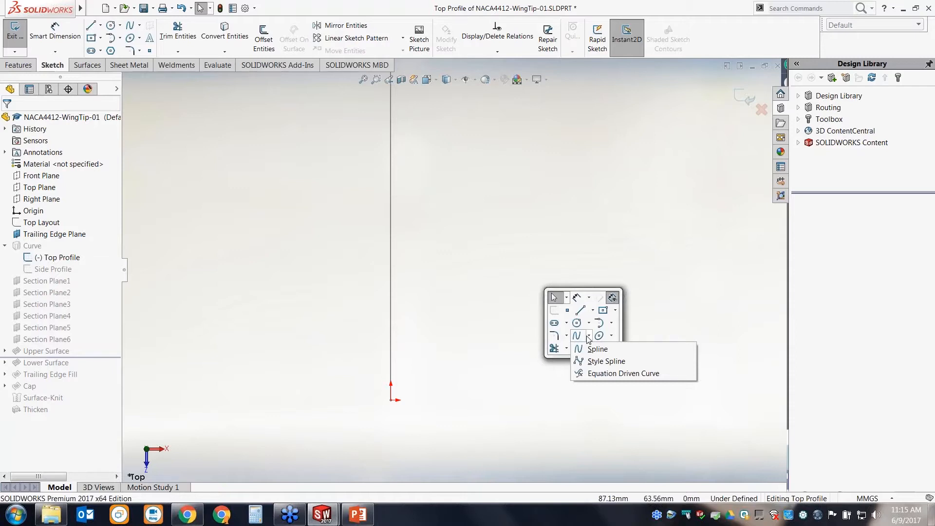
click(590, 349)
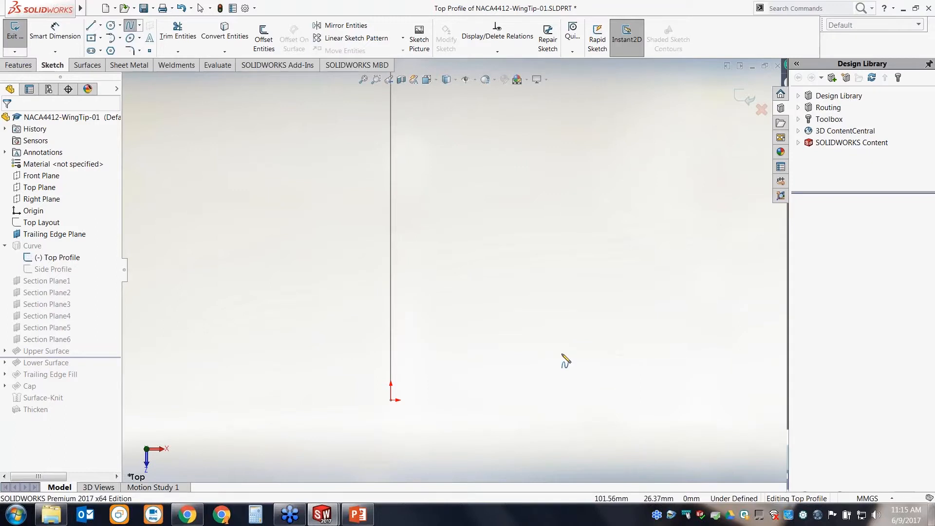
click(390, 401)
scroll(501, 365, up, 3)
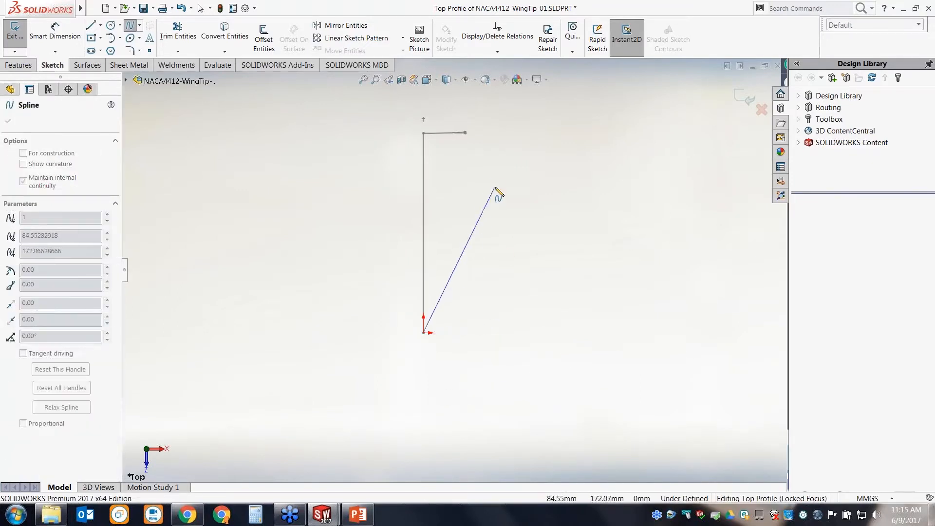
scroll(492, 181, down, 3)
scroll(451, 137, down, 8)
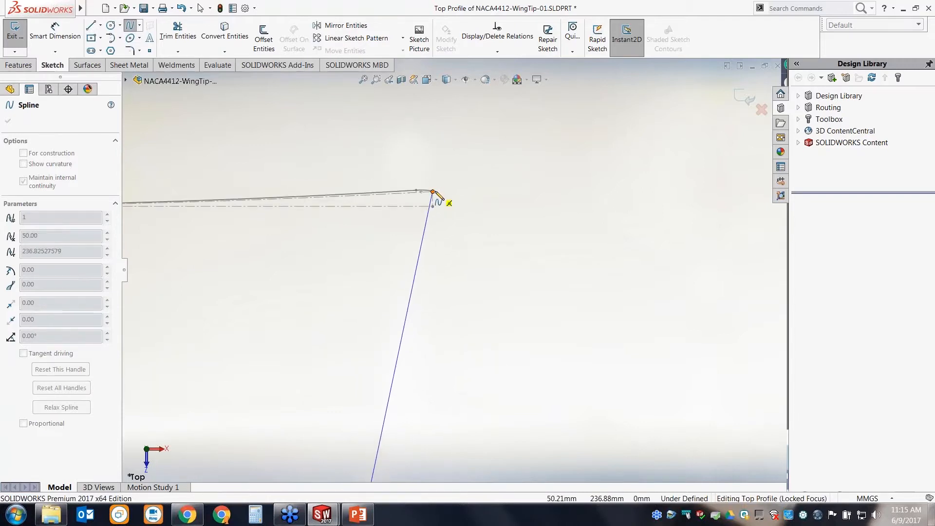
click(433, 192)
key(Escape)
- Bend the spline outward with its tangent handle at the origin and make that handle horizontal
scroll(552, 220, up, 5)
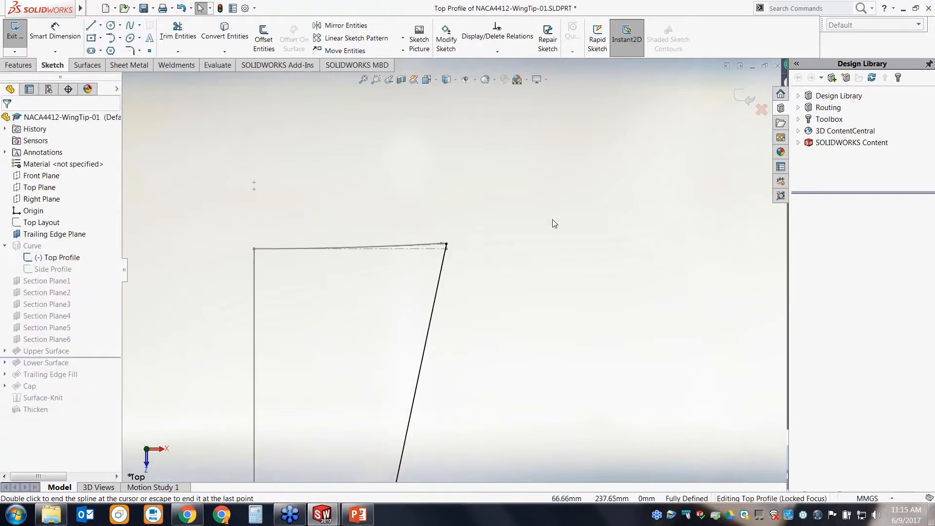
scroll(553, 220, up, 9)
scroll(426, 414, down, 3)
click(428, 371)
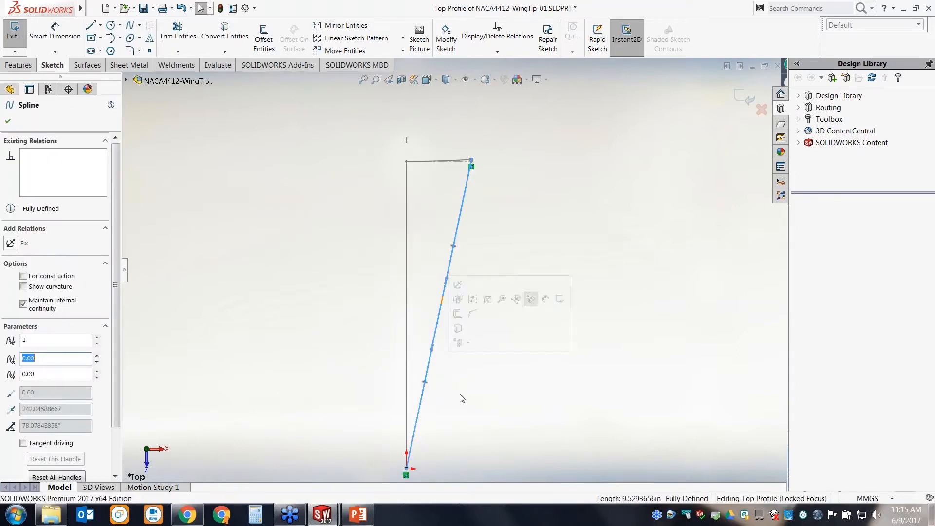
scroll(461, 399, up, 3)
scroll(454, 389, down, 2)
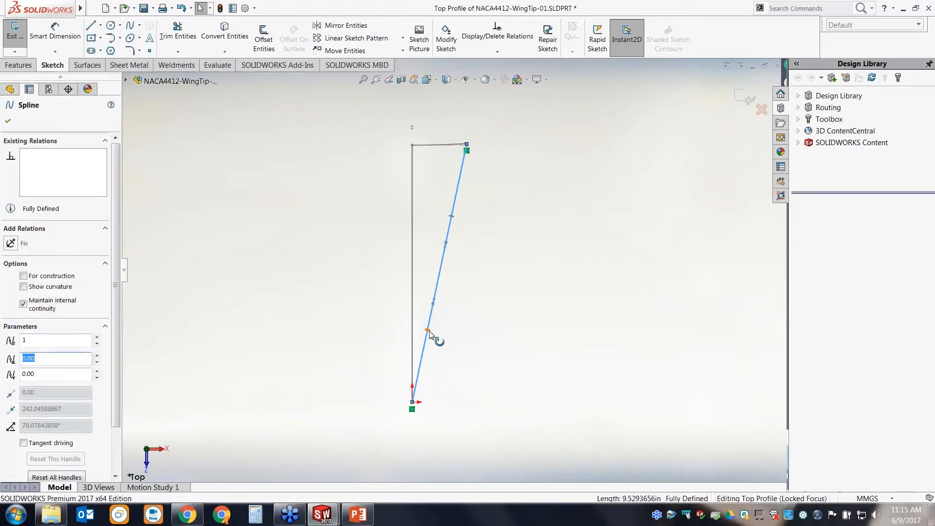
drag(428, 331, 487, 401)
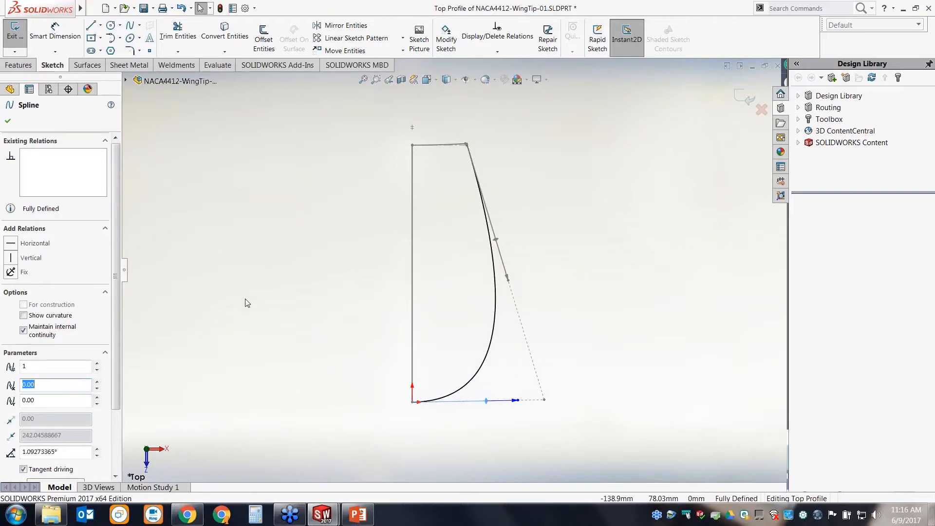
click(14, 246)
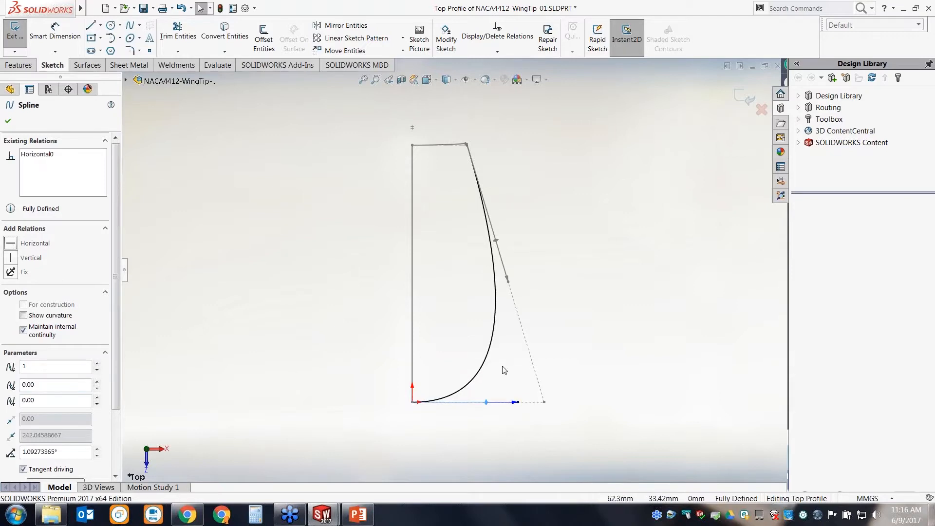
- Show the spline's curvature comb with a scale of 34 and a density of 50
click(495, 292)
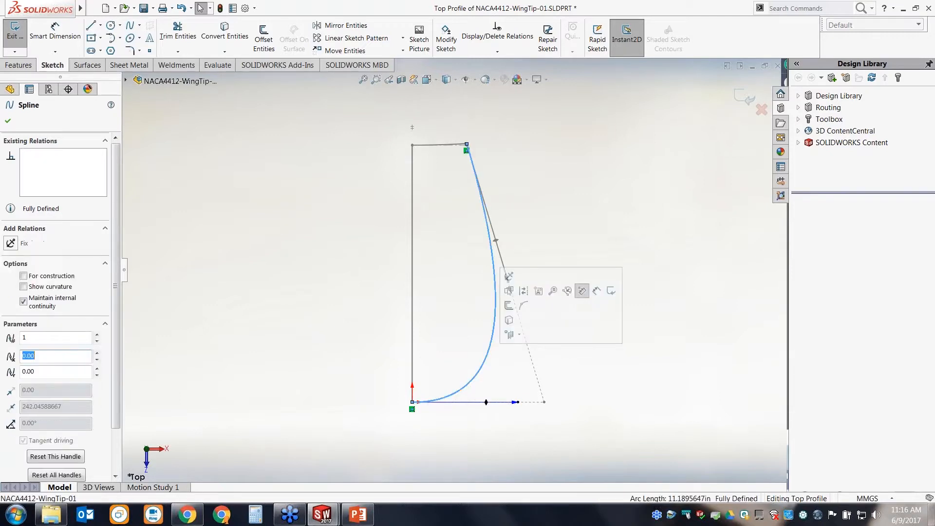
click(24, 288)
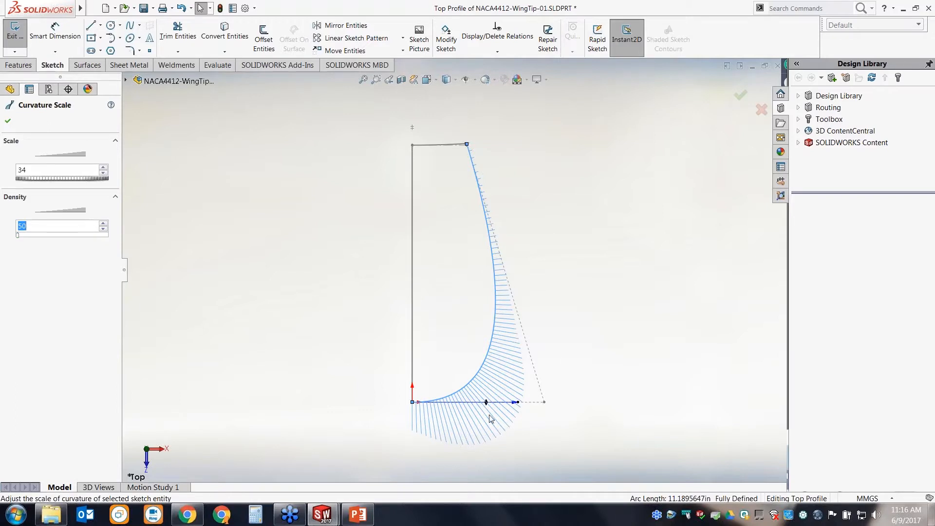
scroll(489, 414, down, 1)
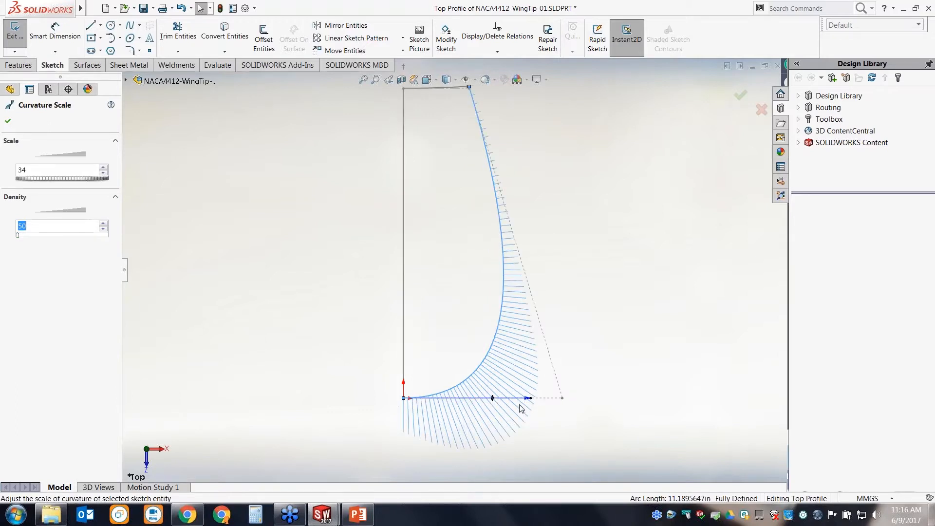
click(8, 121)
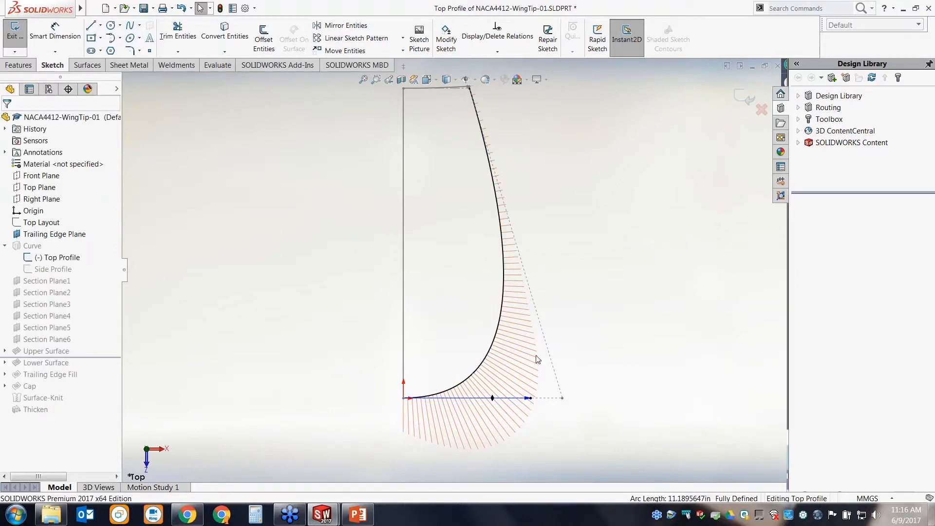
- Shorten the horizontal handle at the origin and make the handle at the spline's far end vertical
click(502, 215)
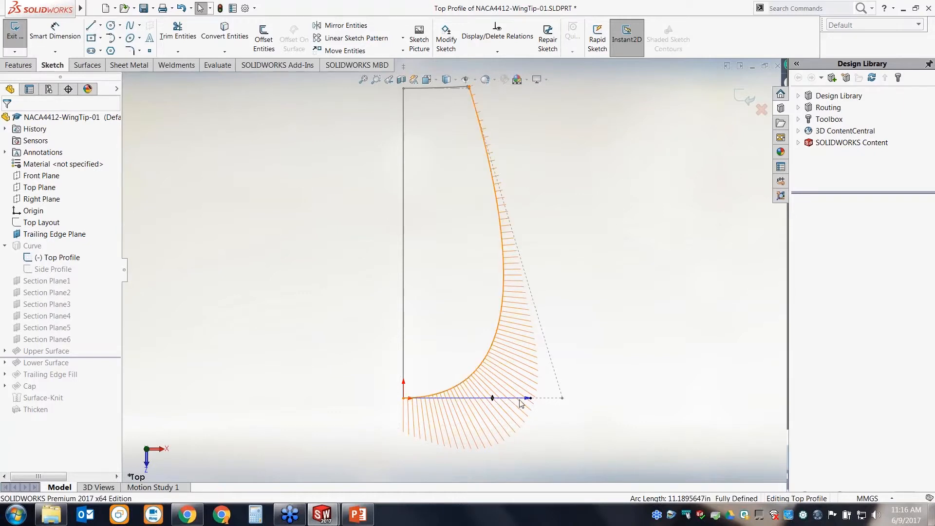
drag(527, 400, 496, 401)
scroll(499, 273, down, 1)
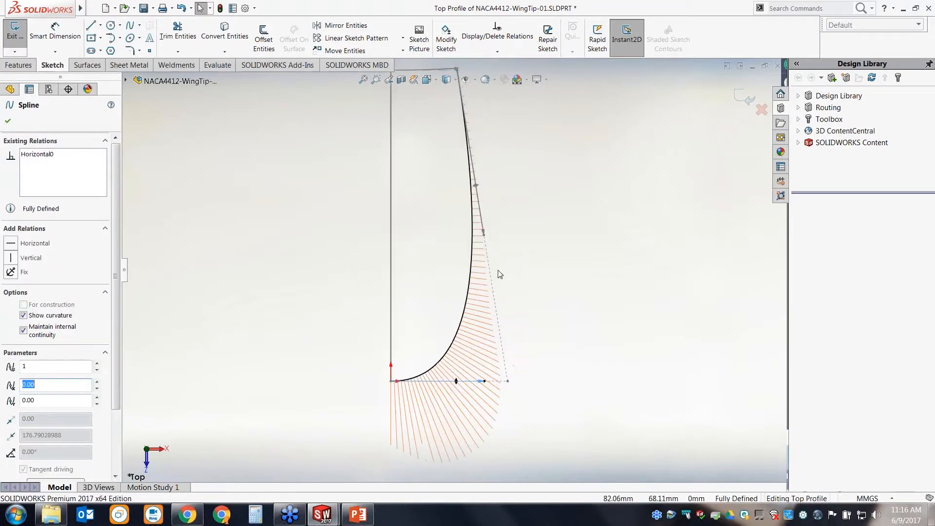
scroll(479, 156, down, 1)
drag(474, 197, 458, 200)
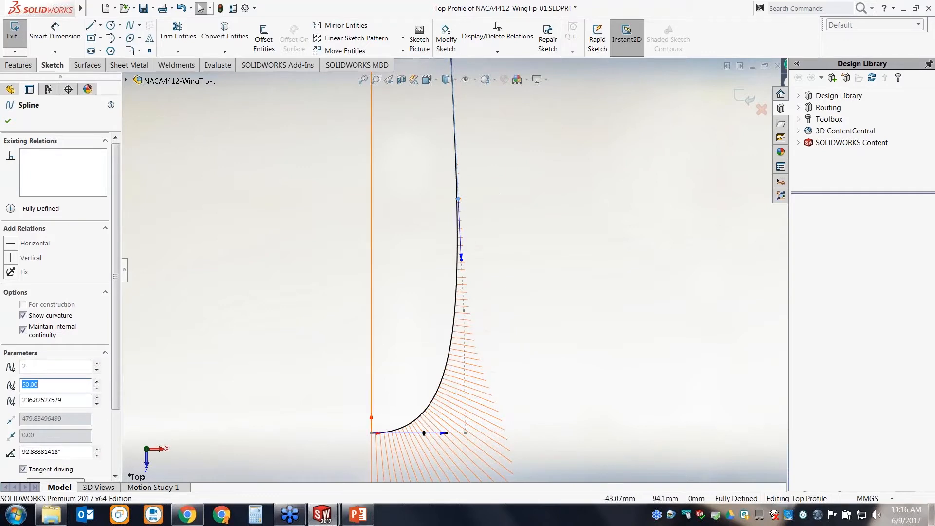
click(11, 258)
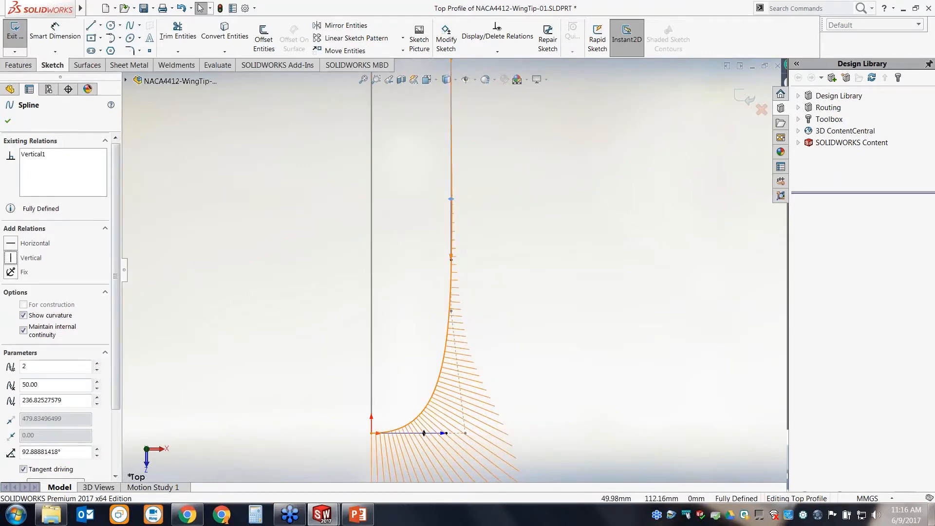
- Fine-tune the lengths of the spline's vertical and horizontal tangent handles to smooth the curvature comb
click(451, 252)
mouse_move(453, 252)
mouse_down()
mouse_move(453, 273)
mouse_move(450, 265)
mouse_up()
scroll(451, 268, up, 3)
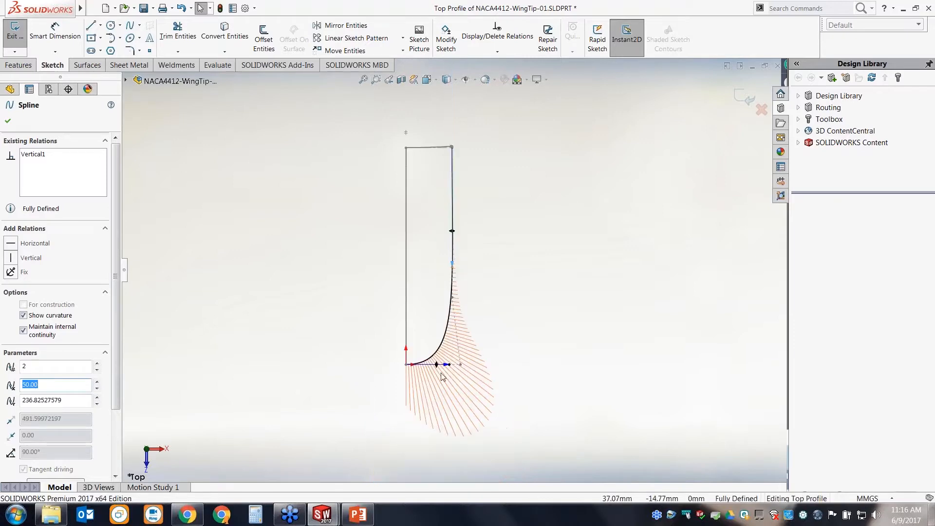
scroll(439, 380, down, 5)
drag(468, 315, 434, 317)
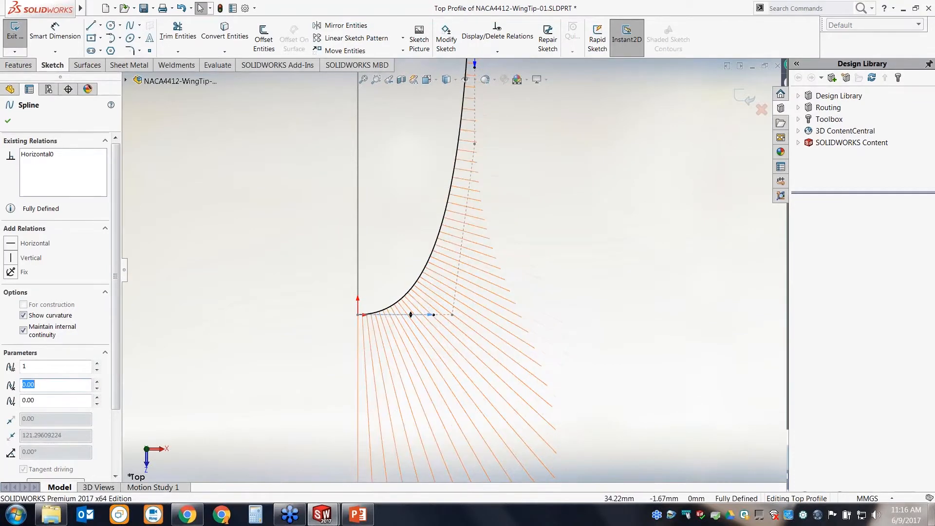
scroll(441, 292, up, 5)
- Exit the Top Profile sketch and discard the changes made to it
middle_drag(439, 285, 440, 241)
scroll(439, 240, down, 2)
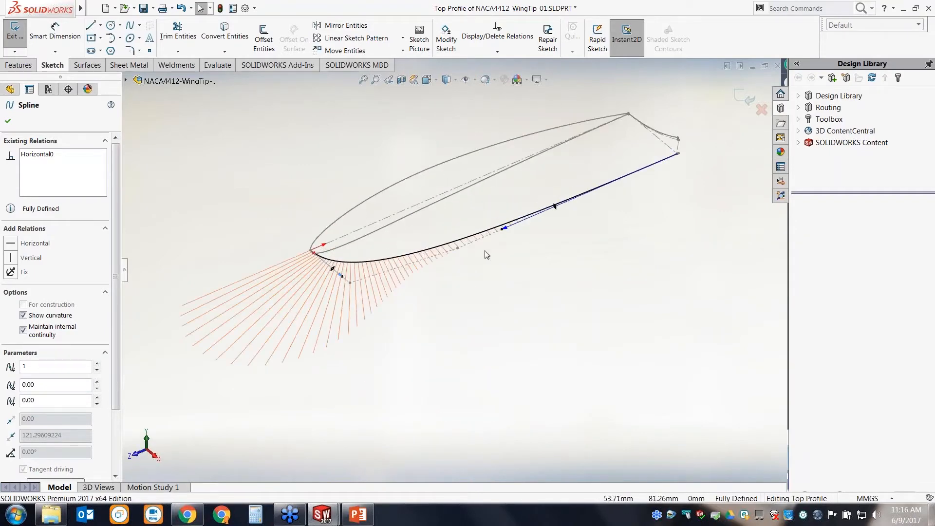
click(762, 110)
click(762, 111)
- Open the Curve feature for editing and examine how its Top Profile and Side Profile sketches project onto each other
mouse_move(580, 338)
middle_down()
mouse_move(561, 327)
mouse_move(417, 364)
middle_up()
click(39, 258)
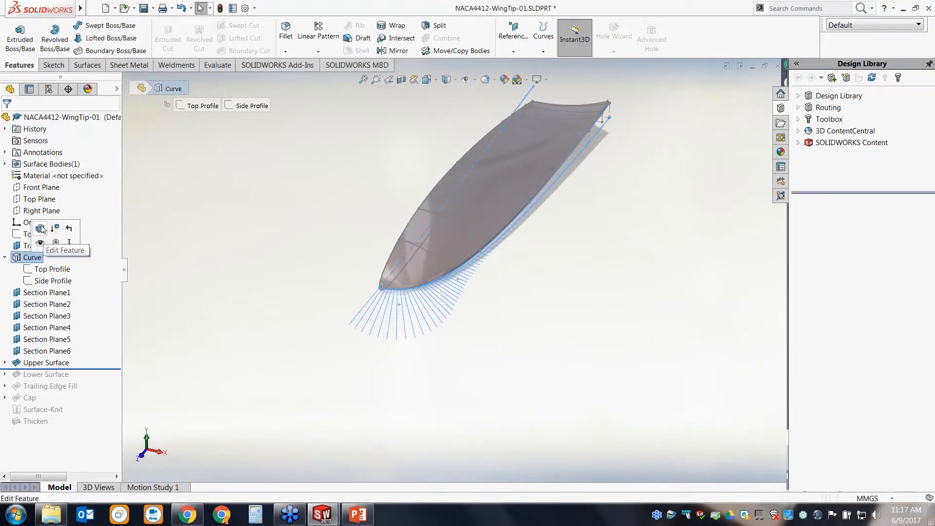
click(41, 231)
middle_drag(548, 305, 599, 293)
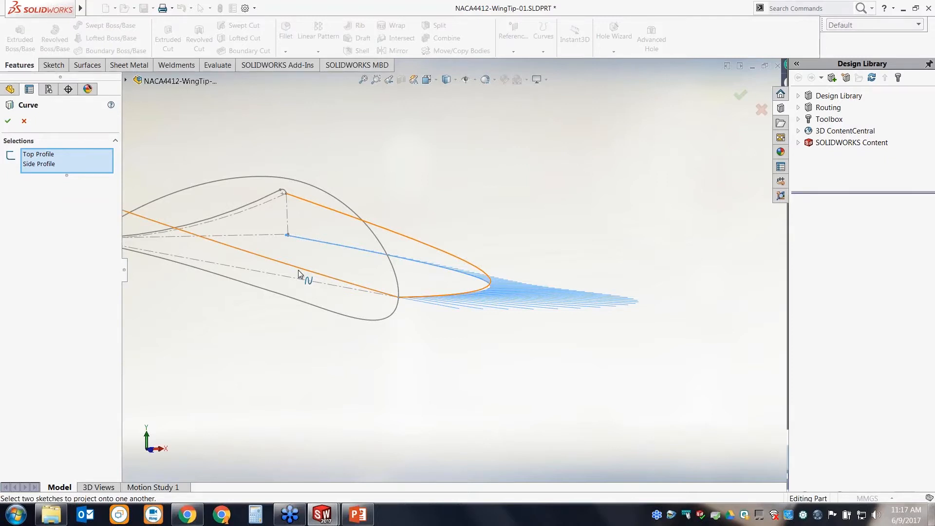
middle_drag(354, 333, 340, 326)
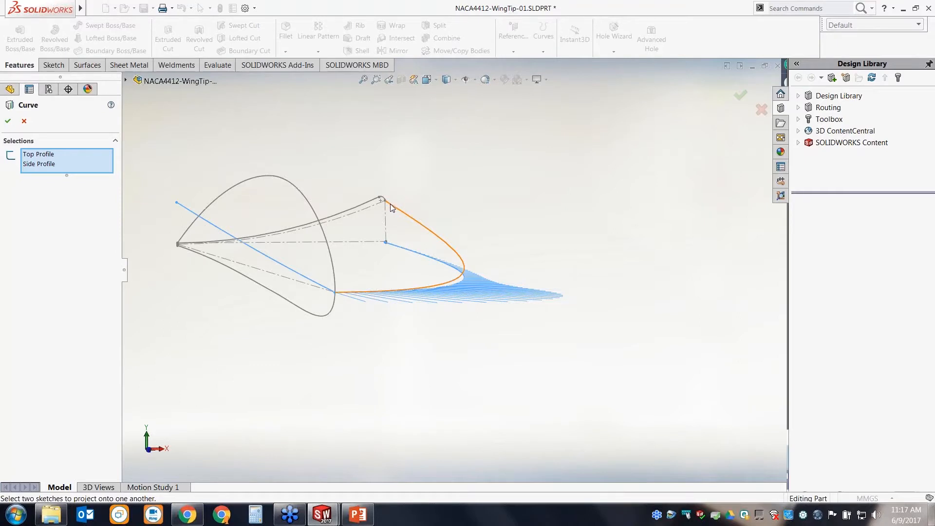
- Compare the projected curve with its Side Profile from the side and close the Curve feature
middle_drag(493, 210, 474, 203)
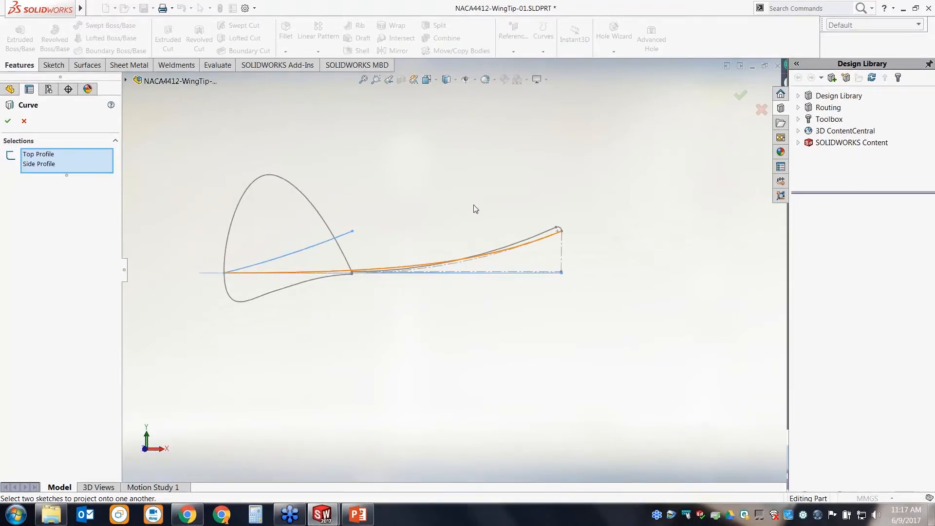
mouse_move(478, 204)
middle_down()
mouse_move(490, 202)
mouse_move(474, 209)
middle_up()
click(739, 96)
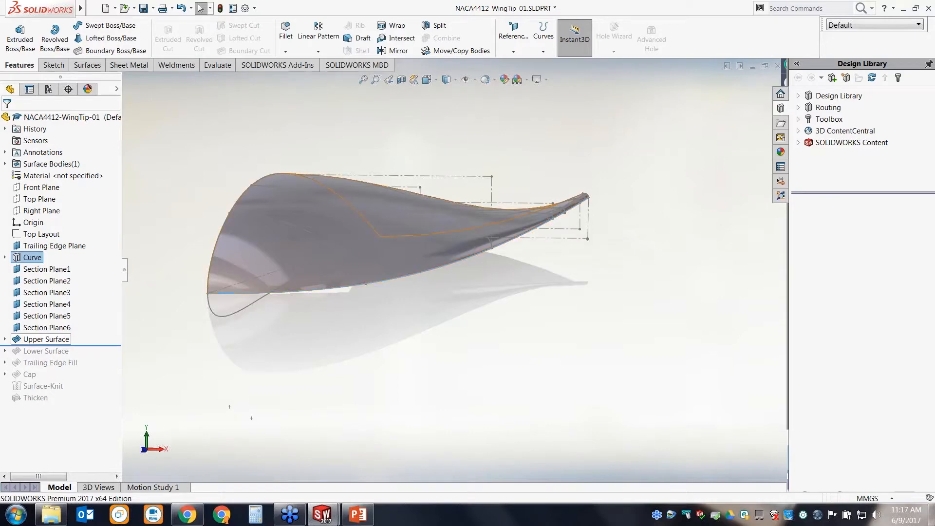
- Edit the Upper Surface boundary feature and clear all curves from Direction 1 and Direction 2
click(44, 339)
click(50, 317)
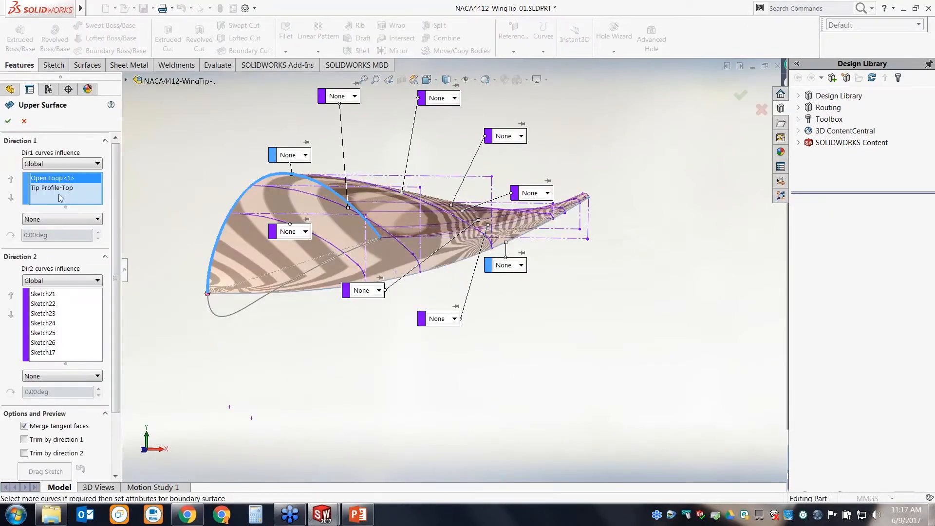
right_click(68, 308)
click(90, 328)
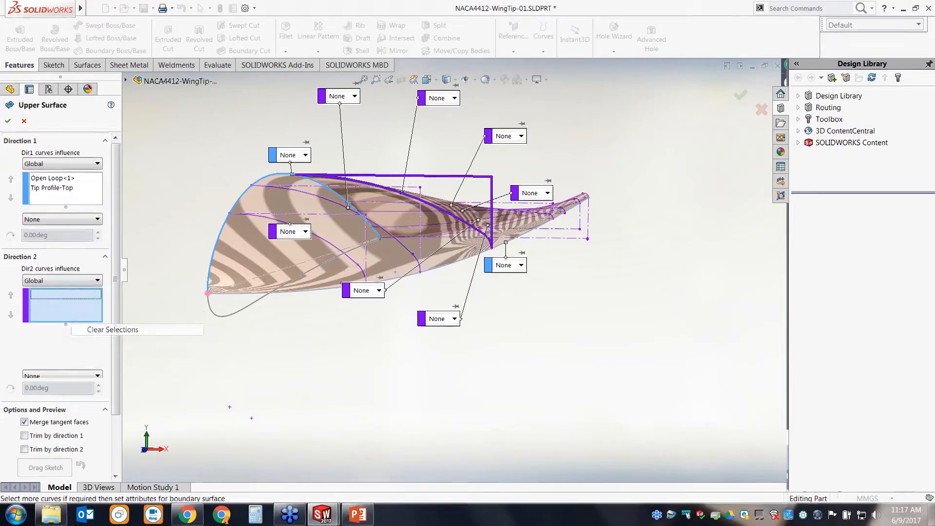
right_click(74, 171)
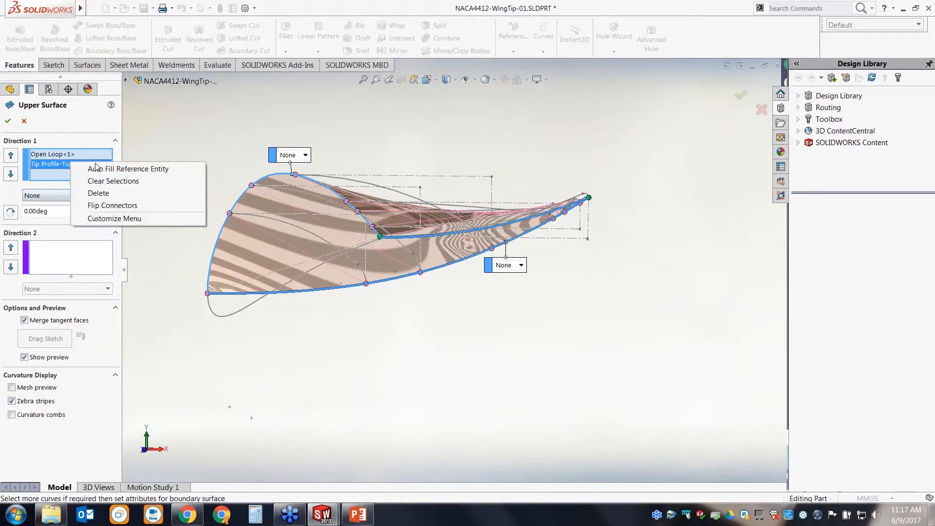
click(97, 180)
- Set the Direction 1 curves to the airfoil's upper spline, selected as an open loop, and the Tip Profile-Top curve
mouse_move(400, 316)
middle_down()
mouse_move(424, 341)
mouse_move(389, 323)
middle_up()
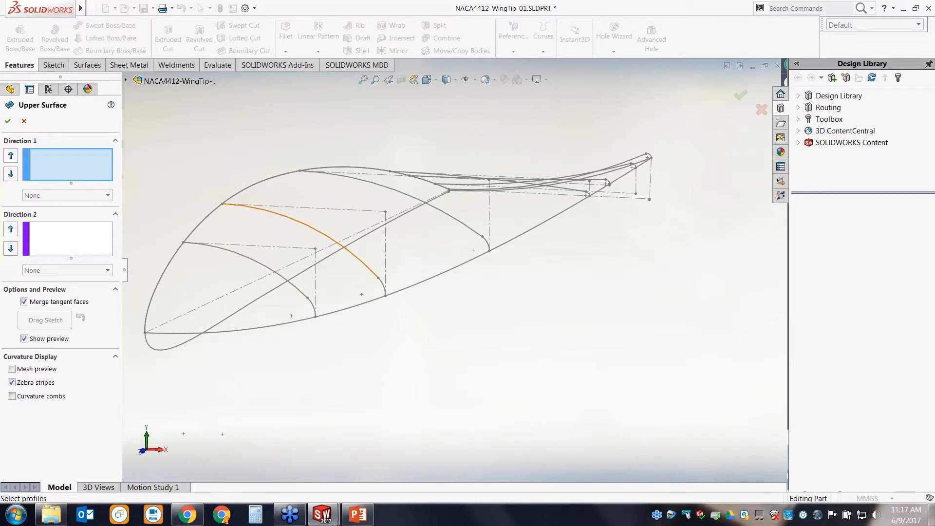
mouse_move(298, 226)
middle_down()
mouse_move(376, 266)
mouse_move(366, 271)
mouse_move(359, 311)
mouse_move(365, 224)
mouse_move(438, 234)
mouse_move(452, 286)
mouse_move(396, 290)
mouse_move(428, 313)
mouse_move(298, 292)
middle_up()
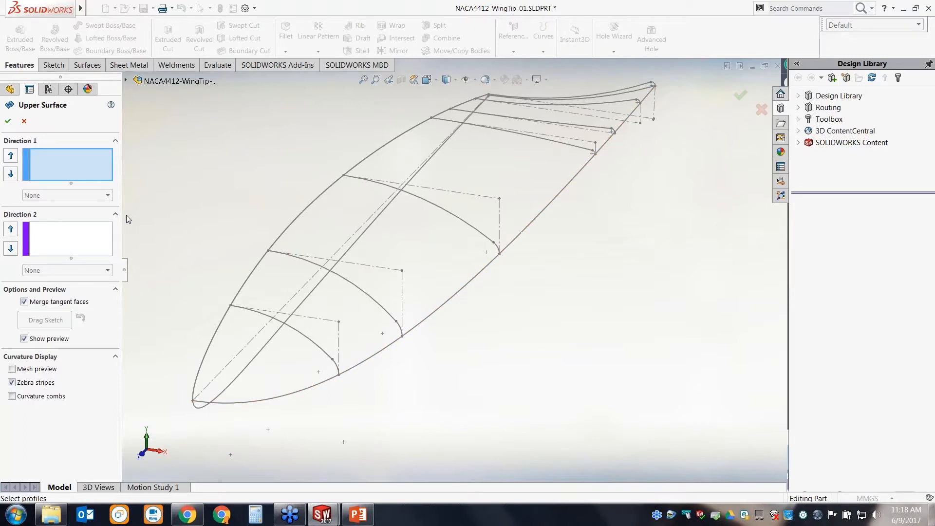
right_click(214, 244)
click(260, 274)
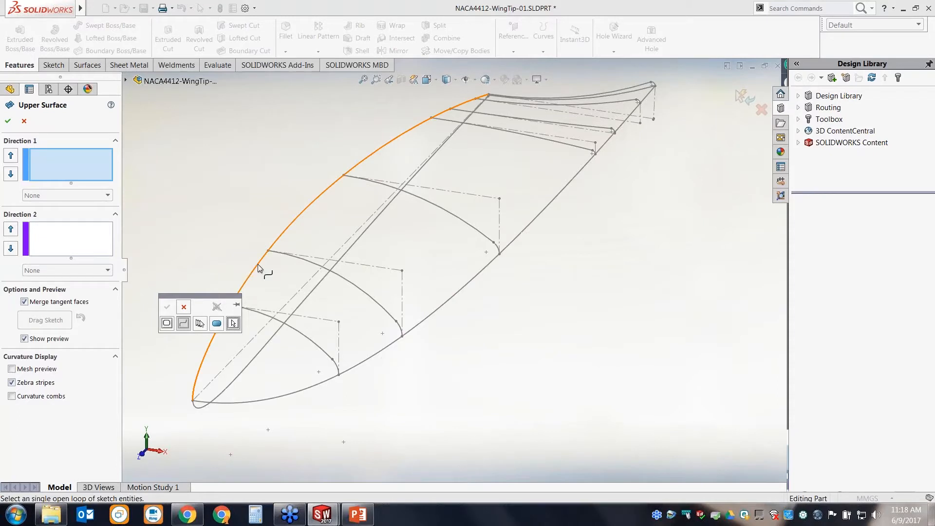
click(298, 216)
click(167, 307)
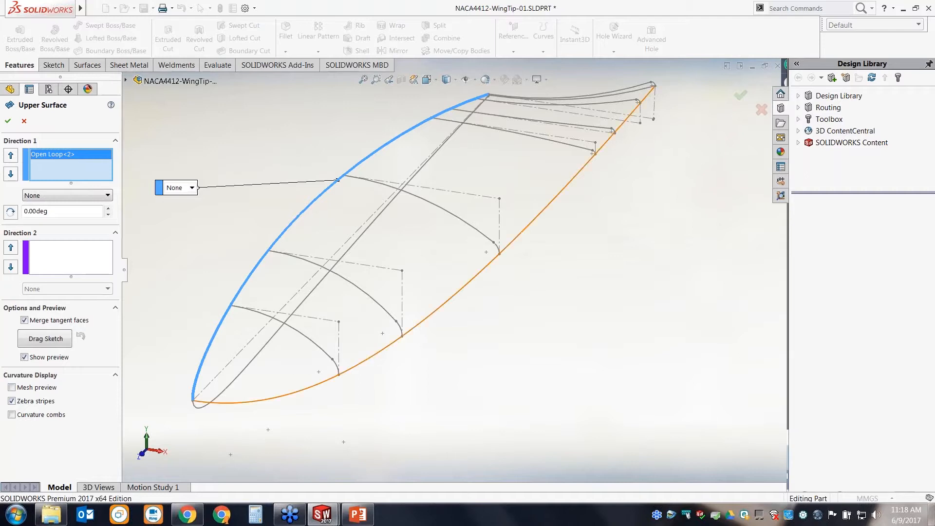
click(390, 343)
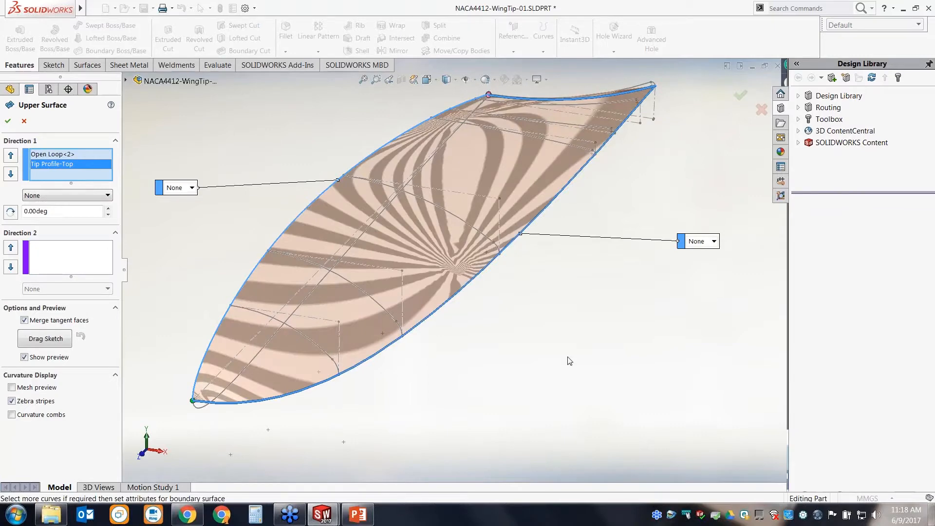
- Inspect the zebra-striped surface preview and add Sketch21, the section profile nearest the leading edge, as the first Direction 2 curve
middle_drag(553, 350, 479, 364)
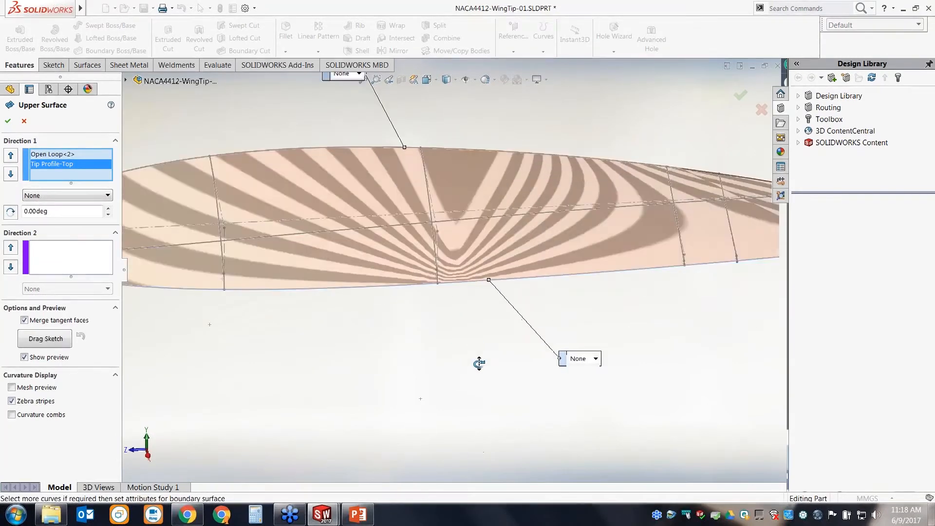
scroll(482, 362, up, 4)
scroll(633, 246, down, 2)
middle_drag(543, 269, 599, 265)
scroll(284, 311, down, 5)
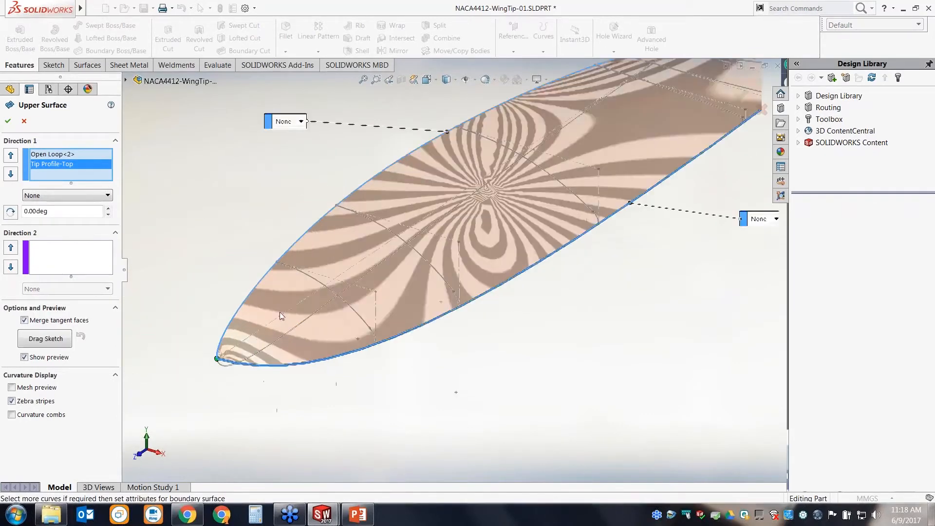
middle_drag(285, 314, 424, 273)
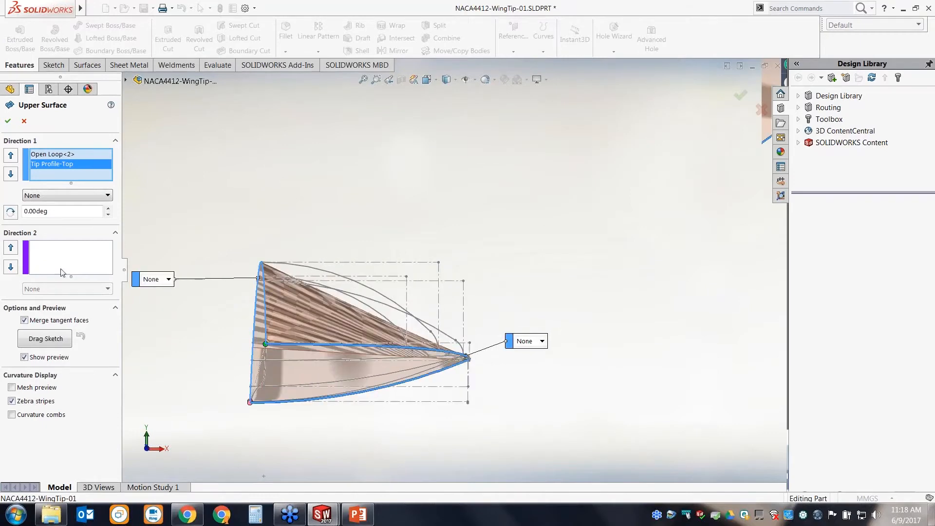
click(59, 257)
middle_drag(280, 317, 370, 331)
scroll(430, 300, down, 3)
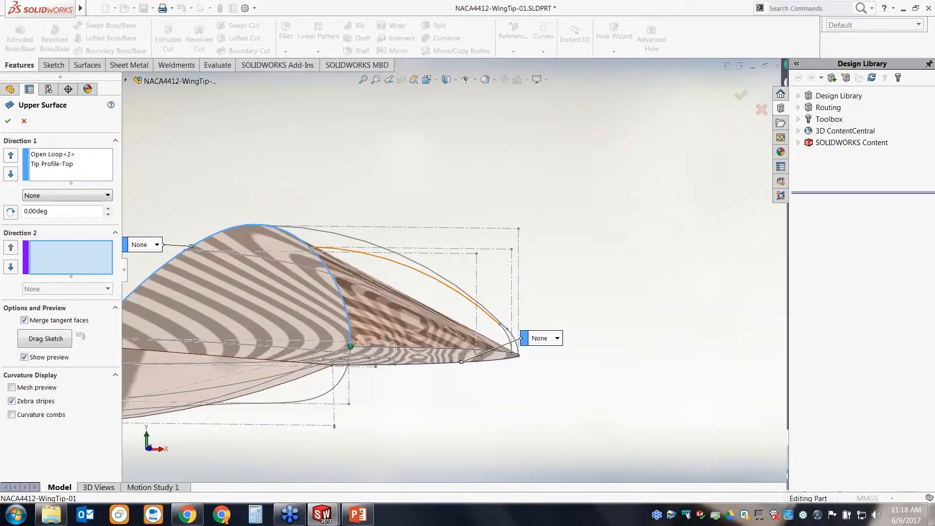
click(423, 275)
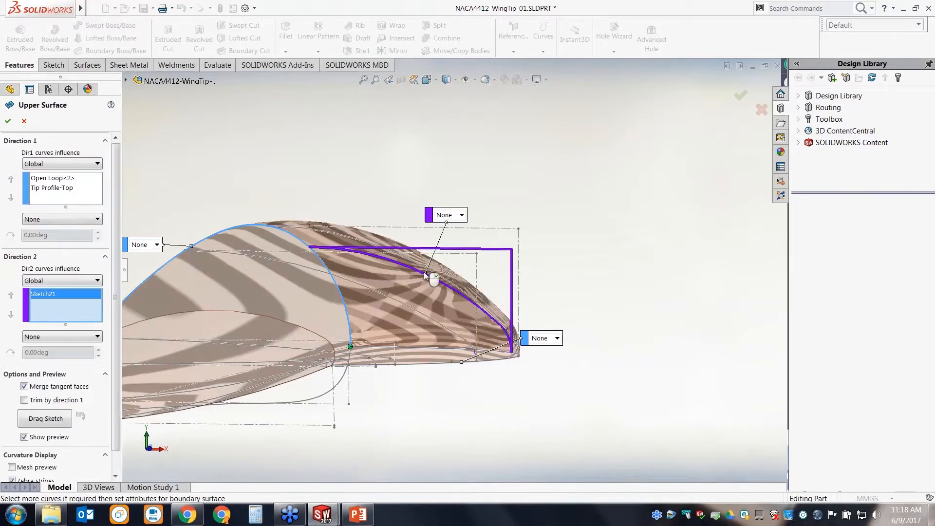
- Add the next three section profiles, Sketch22, Sketch23 and Sketch24, to the Direction 2 curves
mouse_move(582, 294)
middle_down()
mouse_move(563, 294)
mouse_move(541, 314)
middle_up()
scroll(541, 315, down, 3)
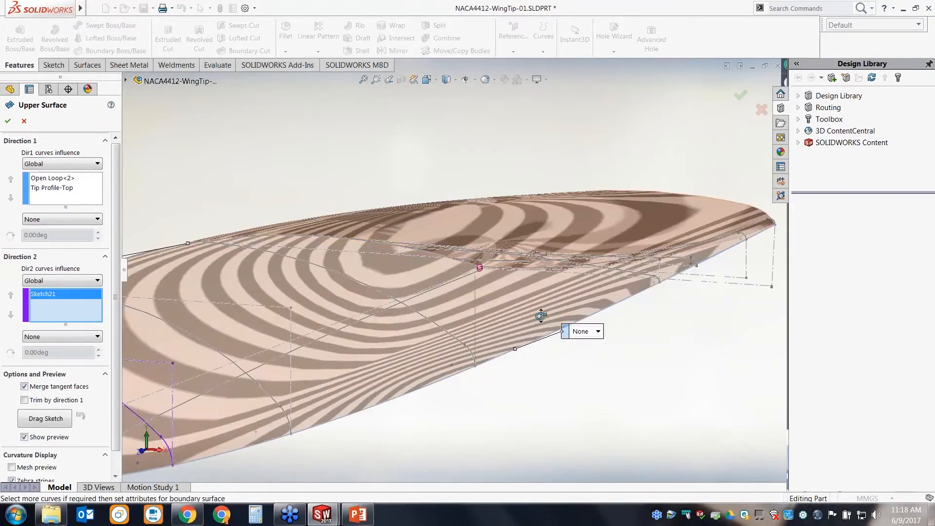
click(211, 342)
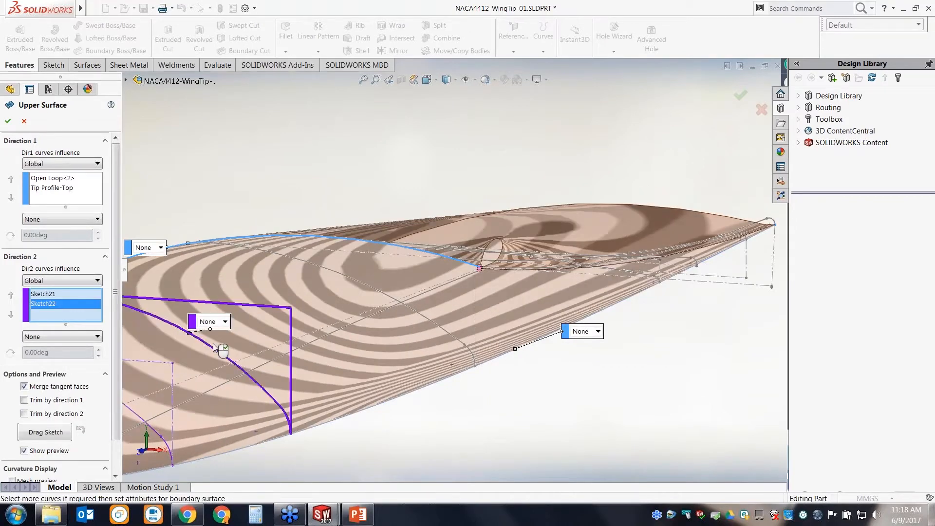
click(375, 292)
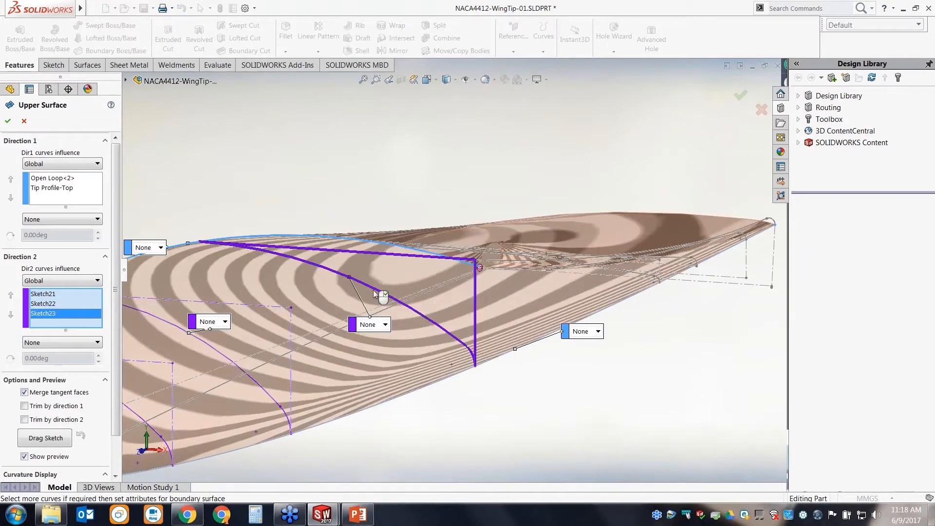
middle_drag(375, 292, 659, 253)
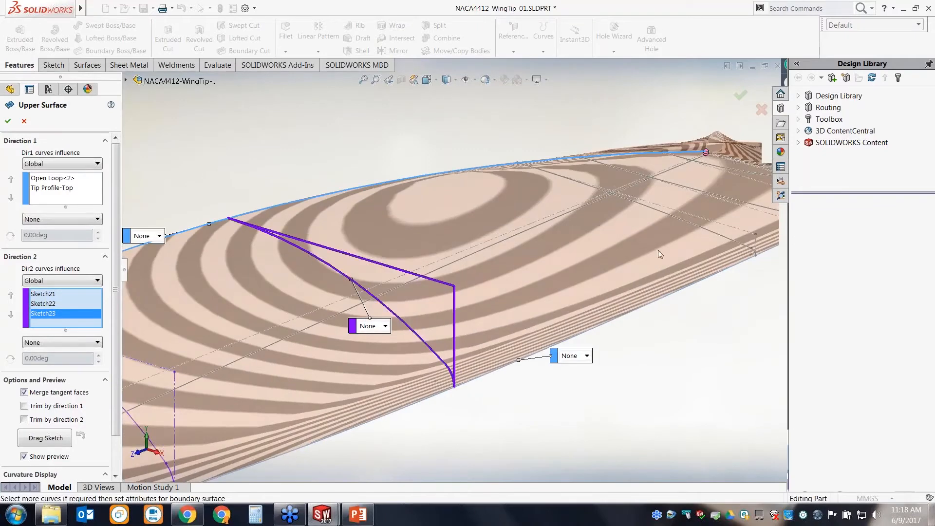
click(689, 223)
- Add the remaining profiles Sketch25, Sketch26 and Sketch17 toward the trailing edge to Direction 2 and accept the Upper Surface
middle_drag(689, 223, 685, 255)
scroll(628, 239, down, 6)
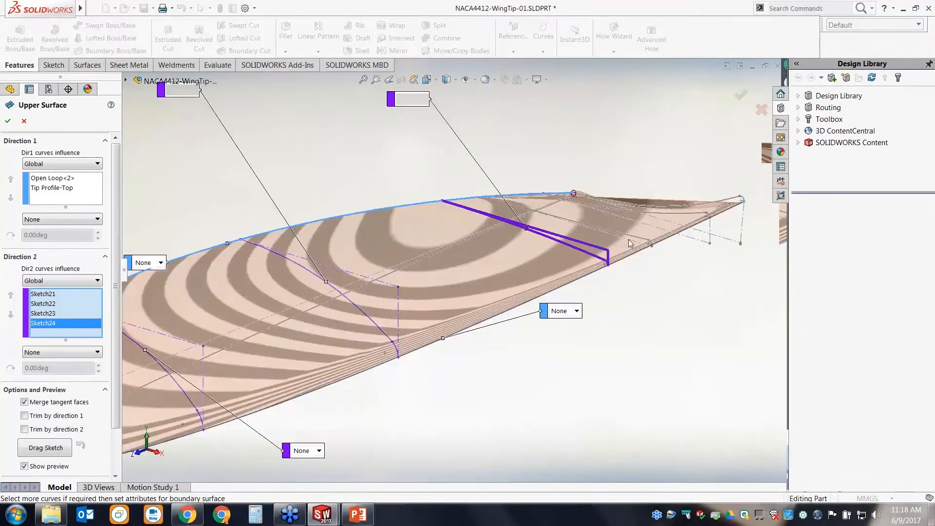
click(593, 250)
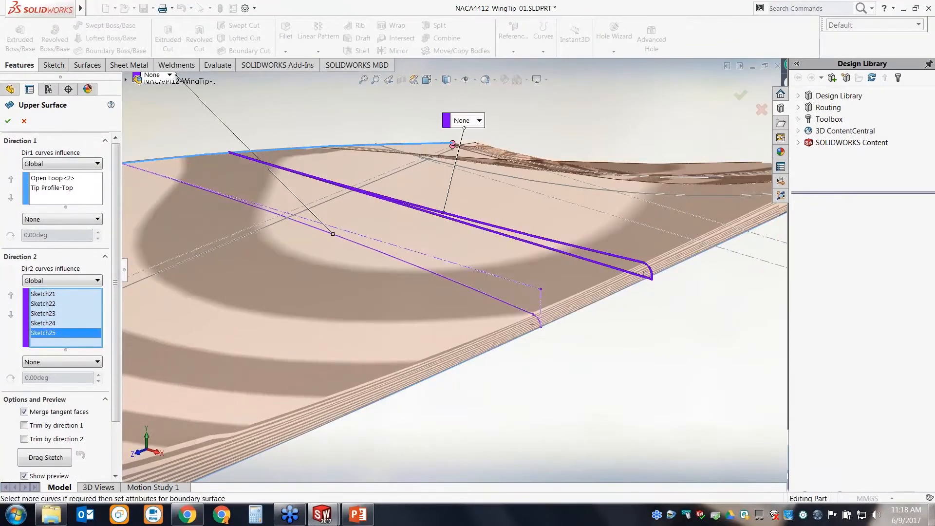
middle_drag(608, 235, 618, 258)
middle_drag(743, 197, 632, 211)
click(627, 218)
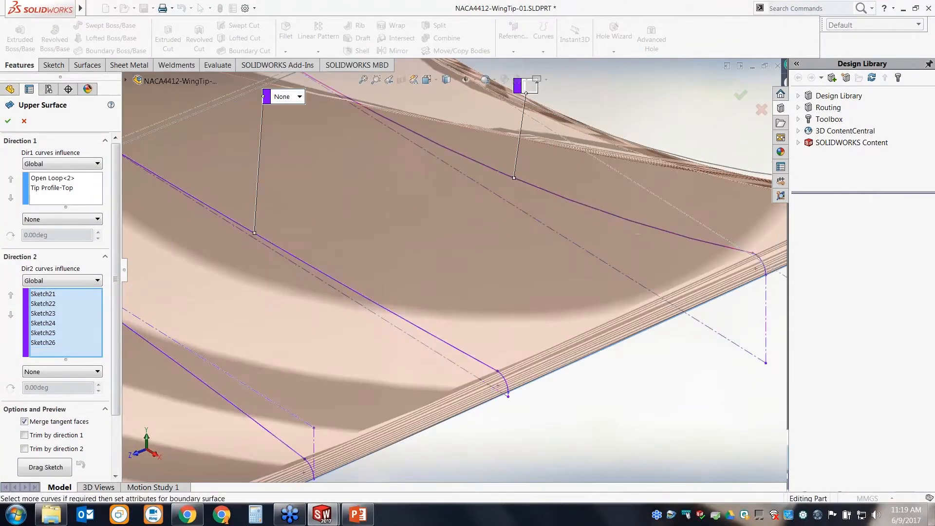
scroll(627, 224, up, 3)
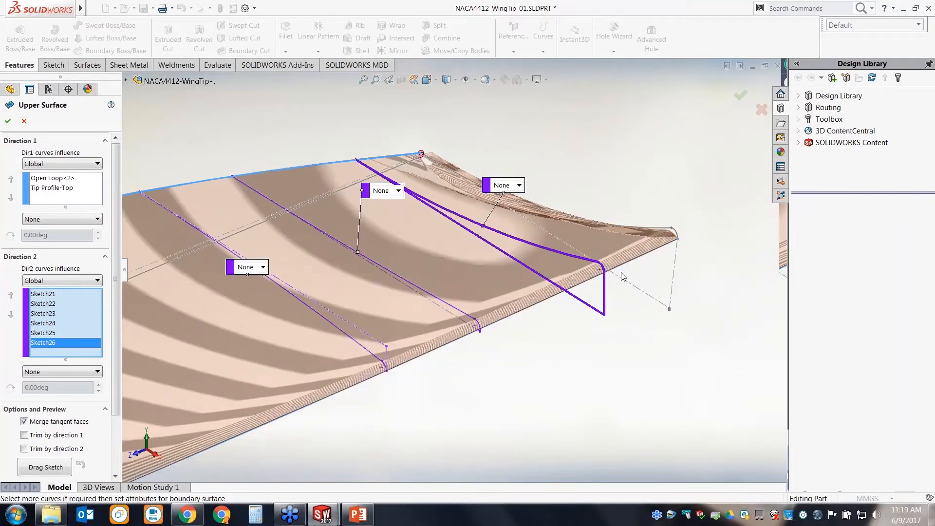
click(666, 232)
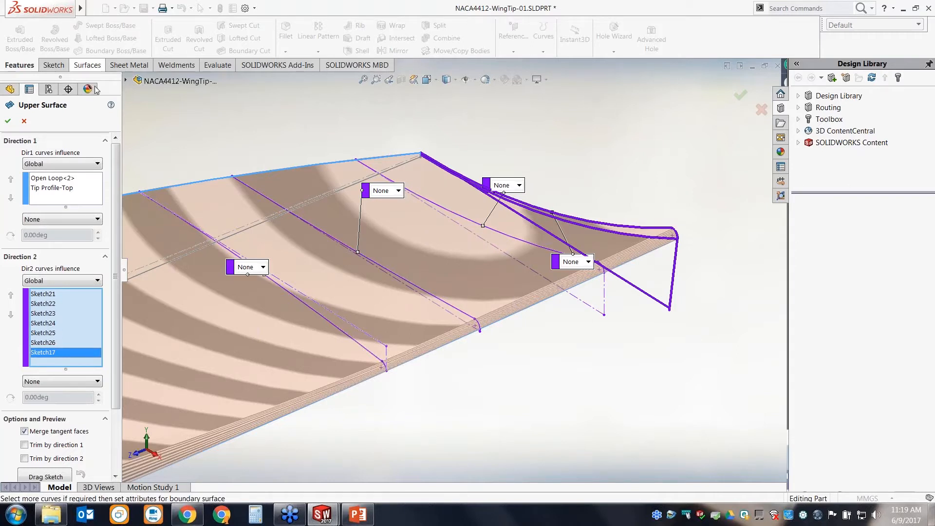
click(8, 121)
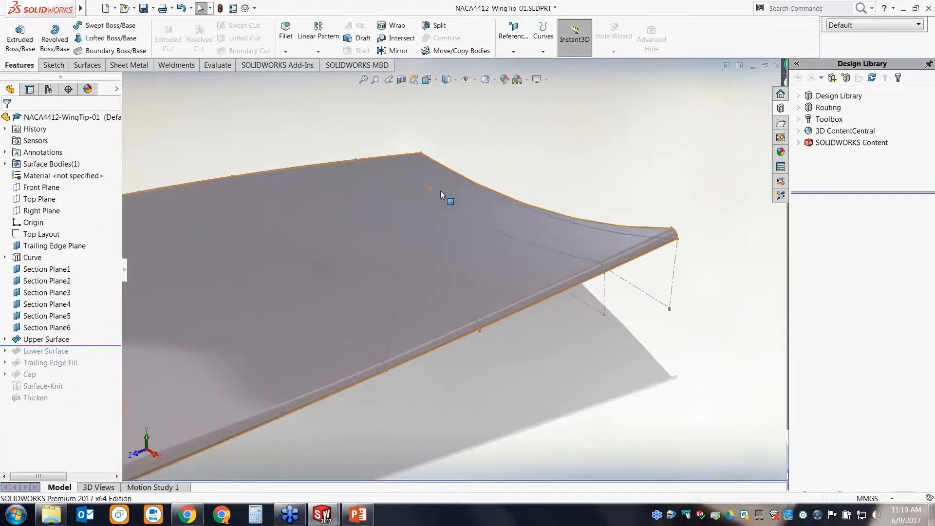
- Review the rebuilt Upper Surface and roll the feature tree forward to the end
scroll(457, 210, up, 9)
mouse_move(394, 312)
middle_down()
mouse_move(457, 301)
mouse_move(495, 261)
mouse_move(453, 265)
mouse_move(413, 290)
mouse_move(432, 342)
middle_up()
scroll(243, 341, down, 4)
middle_drag(563, 360, 593, 307)
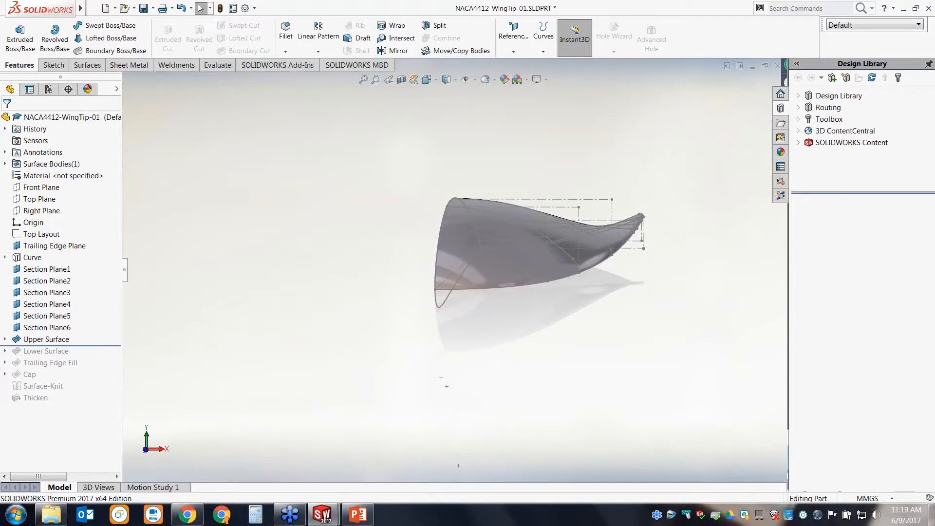
right_click(105, 346)
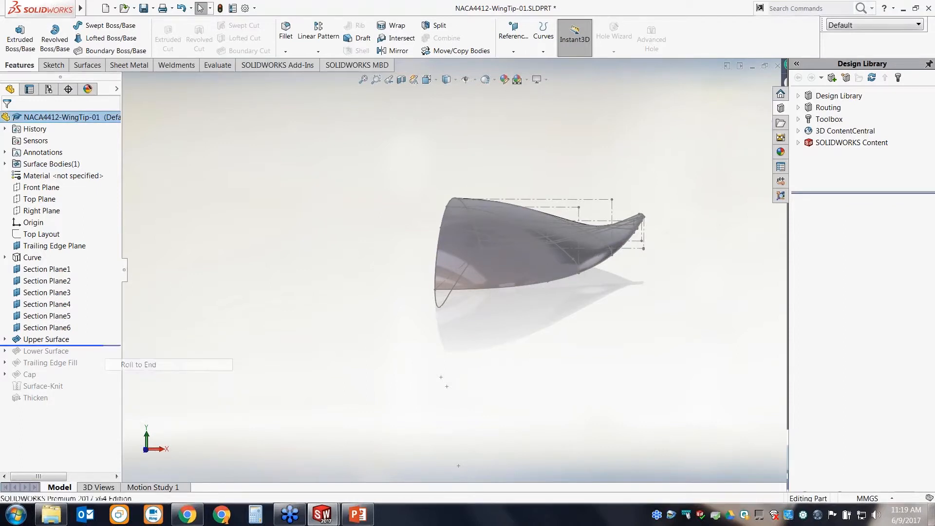
click(146, 365)
- Turn on Zebra Stripes for the finished wing tip, examine its surface smoothness, and turn the stripes off again
middle_drag(287, 359, 250, 378)
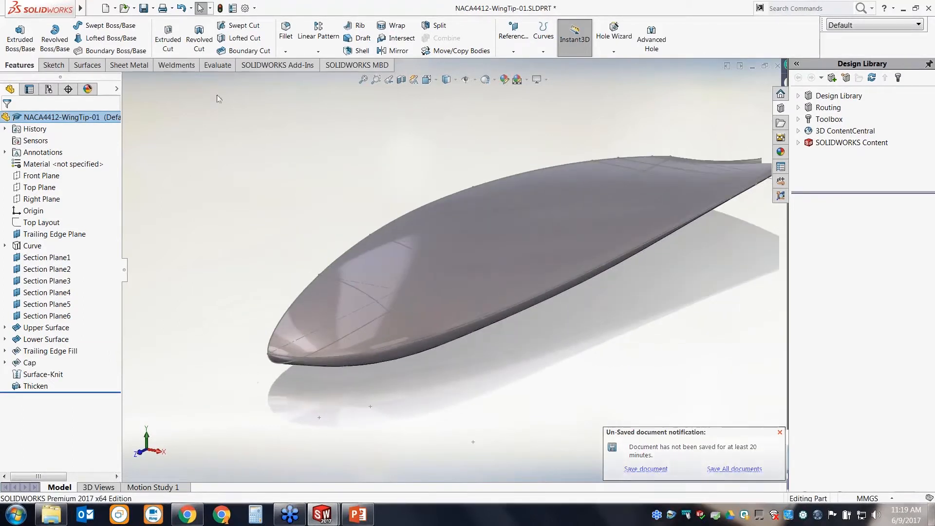
click(217, 67)
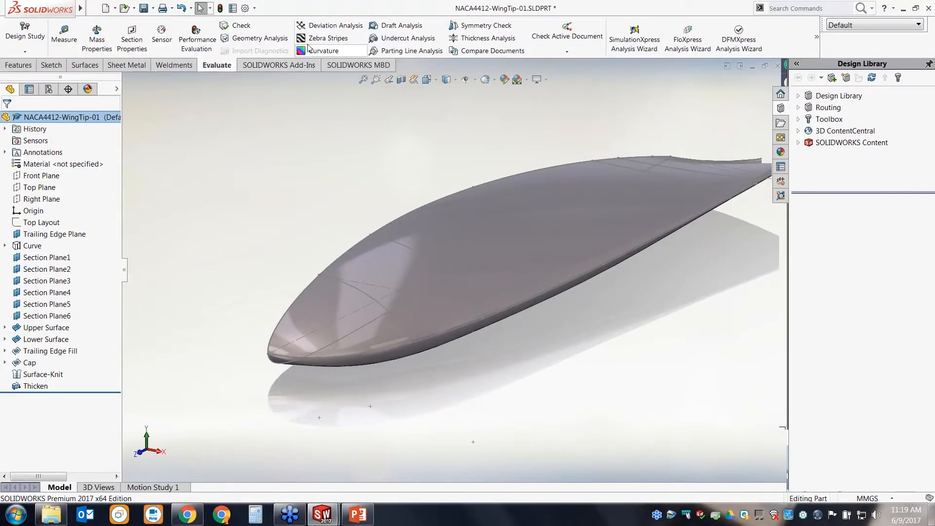
click(327, 38)
middle_drag(322, 179, 376, 257)
middle_drag(514, 273, 446, 268)
scroll(382, 314, down, 3)
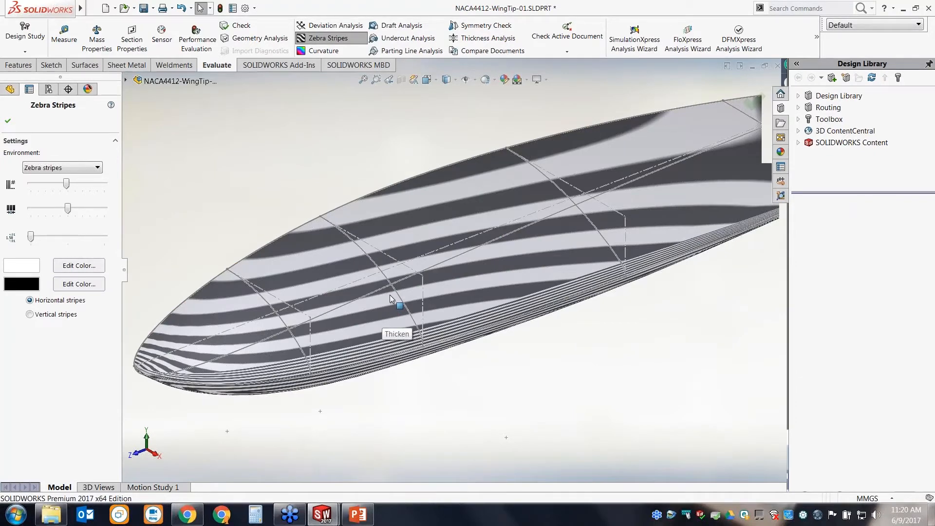
click(323, 39)
- Close the NACA4412-WingTip-01 part and return to the 260610 - Track Setting Machine assembly
middle_drag(297, 140, 200, 8)
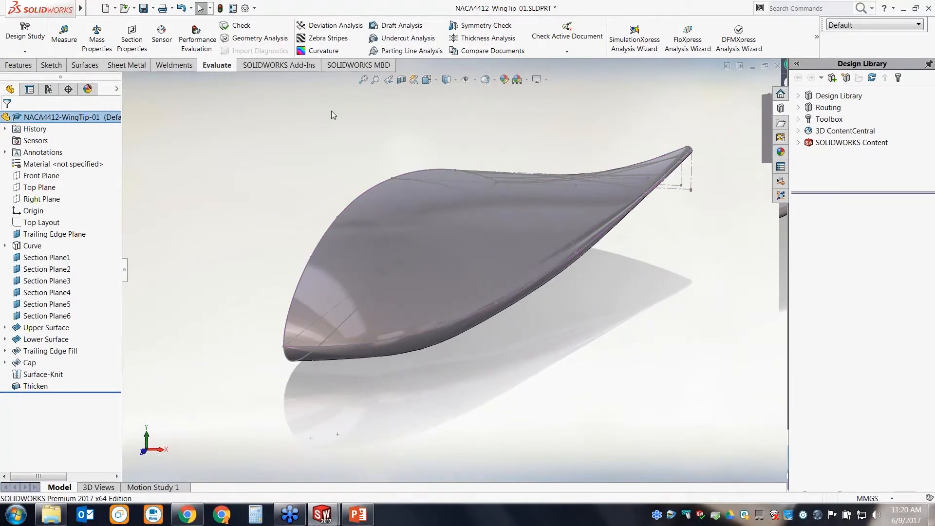
click(778, 67)
click(397, 262)
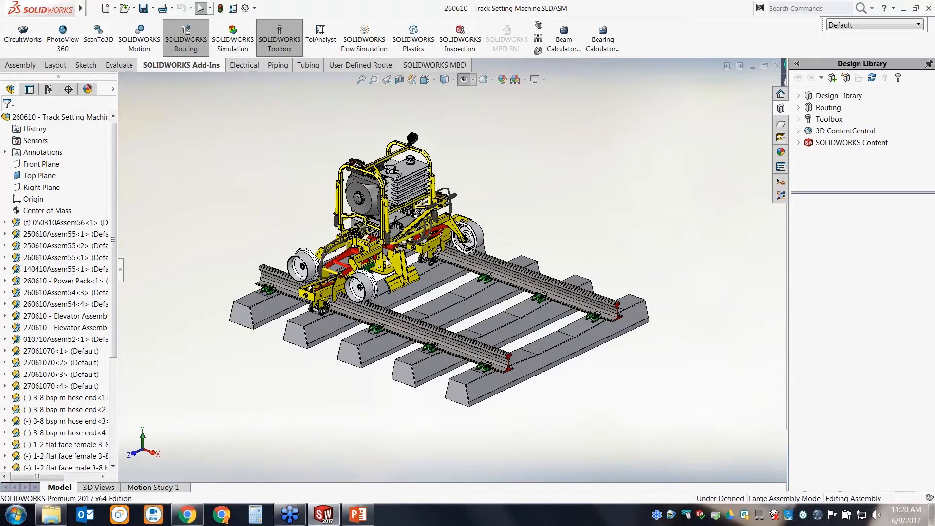
scroll(393, 260, down, 2)
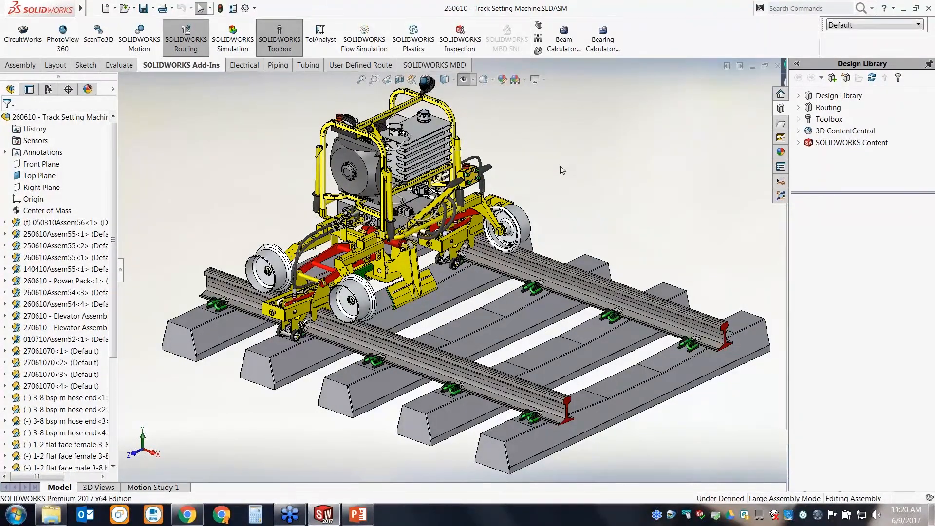
key(f)
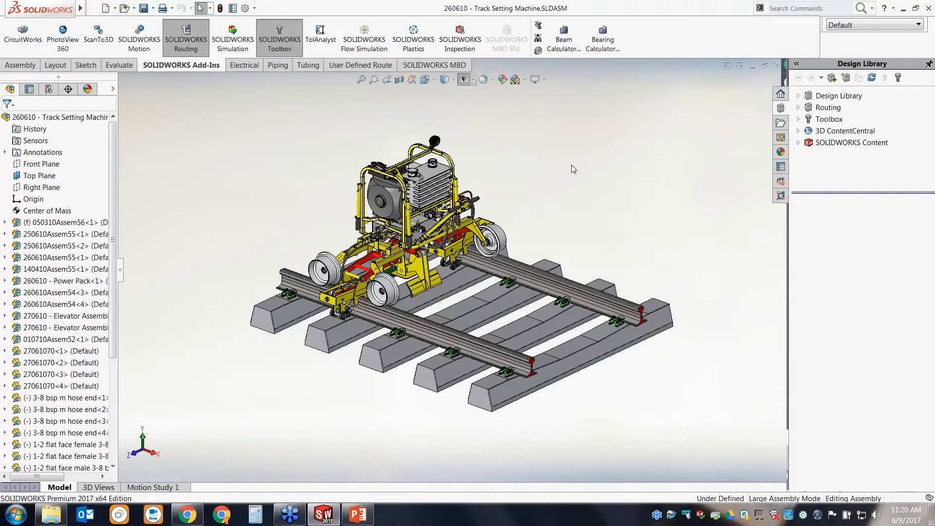
scroll(531, 227, down, 2)
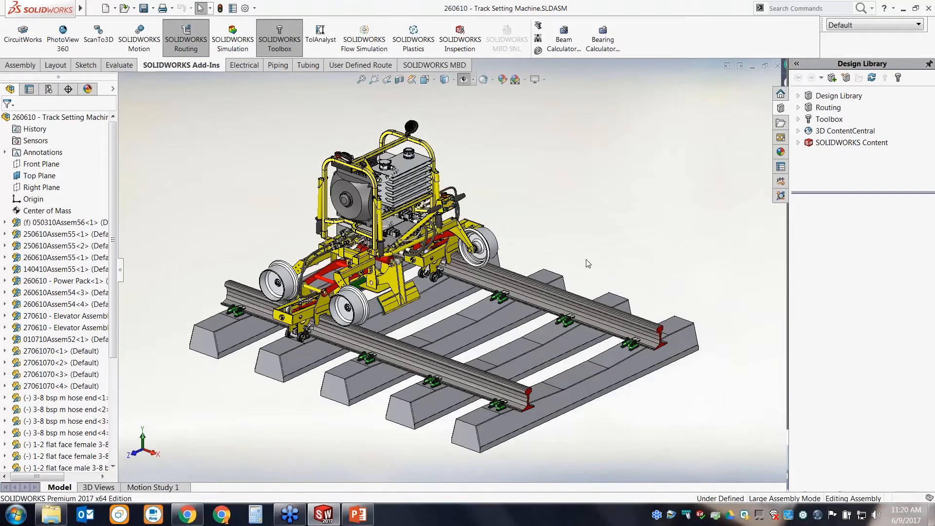
- Review the opening modes offered for 260610 - Track Setting Machine.SLDASM, including Large Design Review, and leave without opening it
click(124, 8)
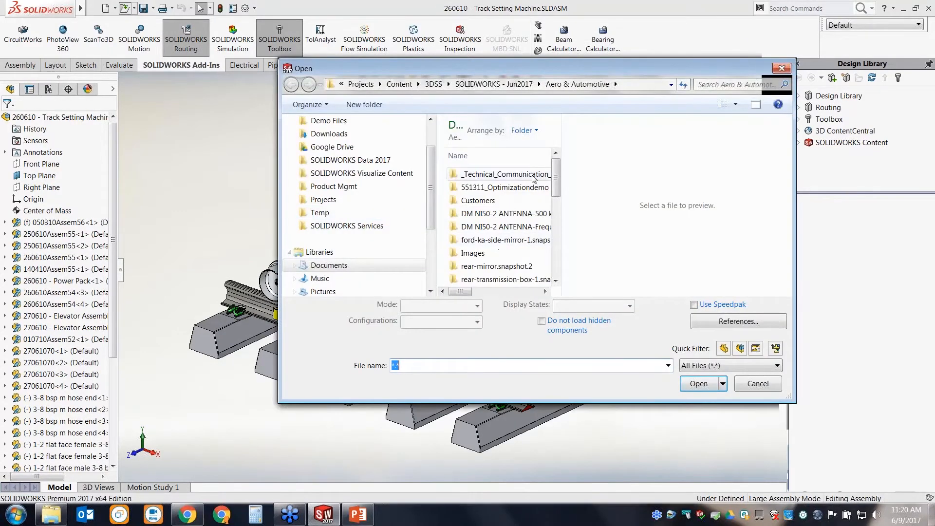
drag(557, 179, 558, 218)
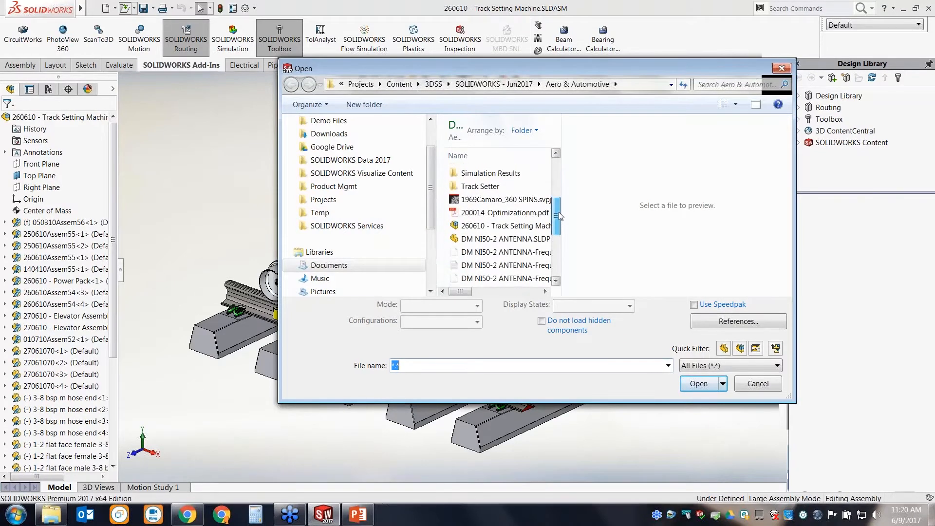
click(502, 226)
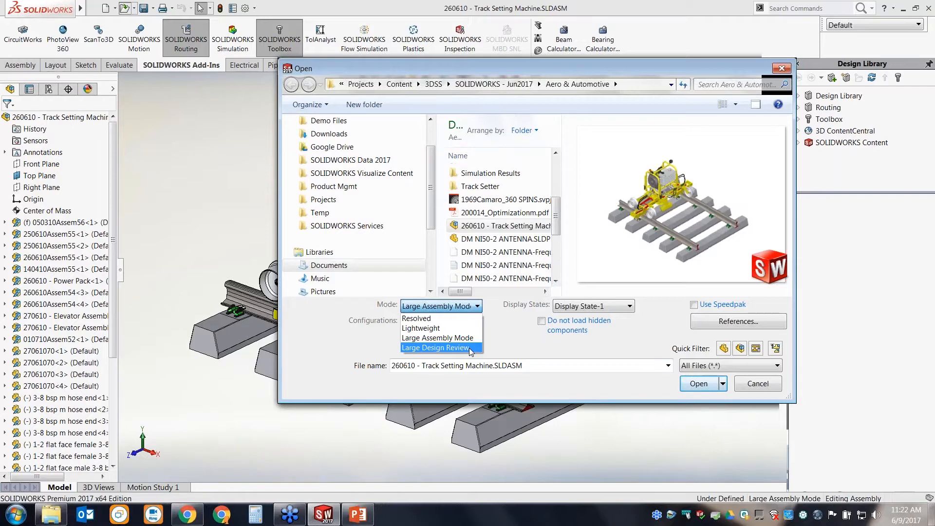
click(468, 348)
click(557, 350)
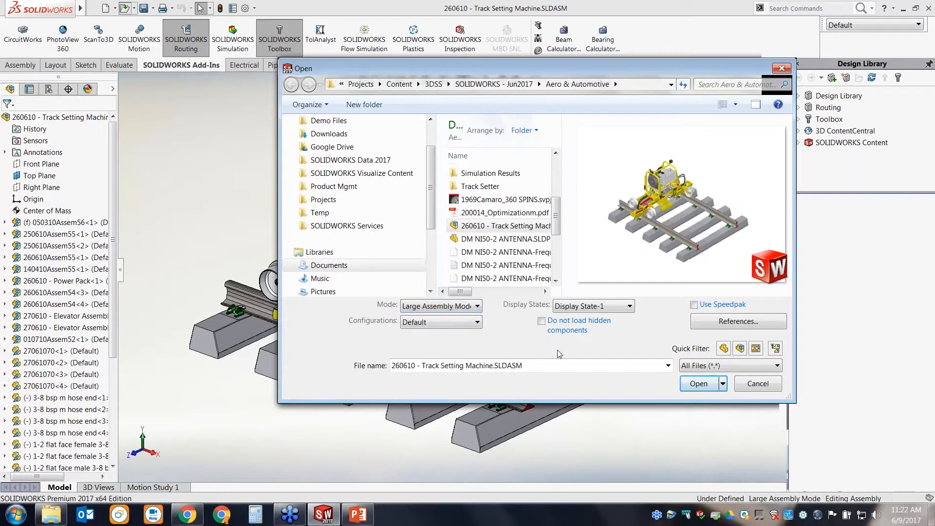
click(757, 383)
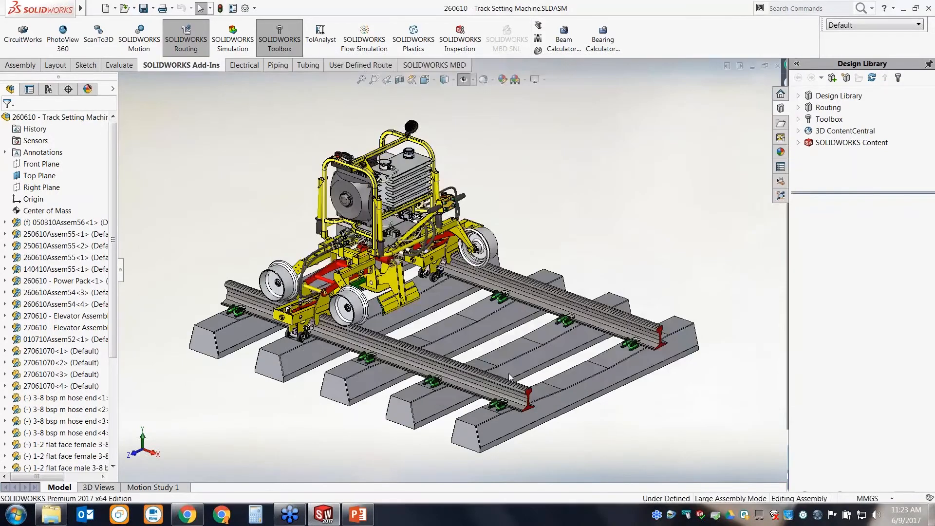
- Section the machine along the Front Plane at an offset of -942 mm, inspect the hydraulic hoses inside, and discard the section
middle_drag(455, 340, 490, 321)
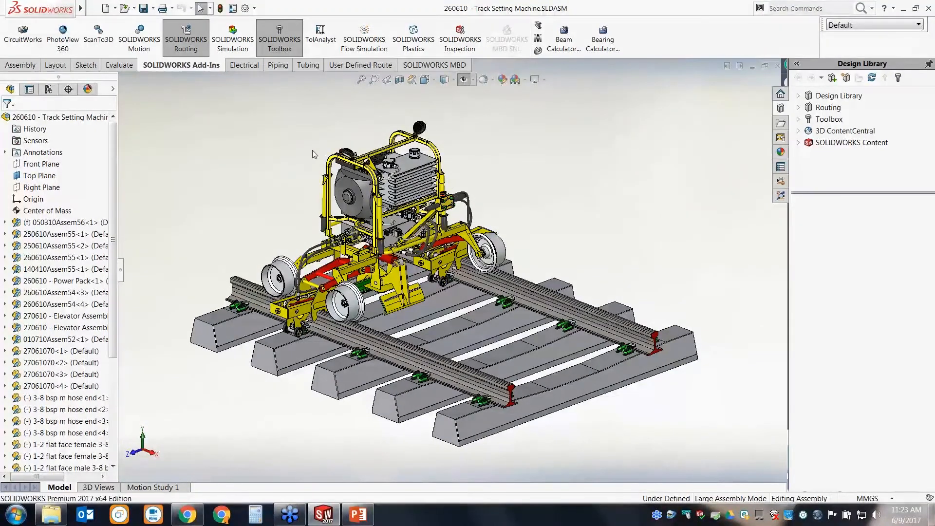
scroll(323, 266, down, 2)
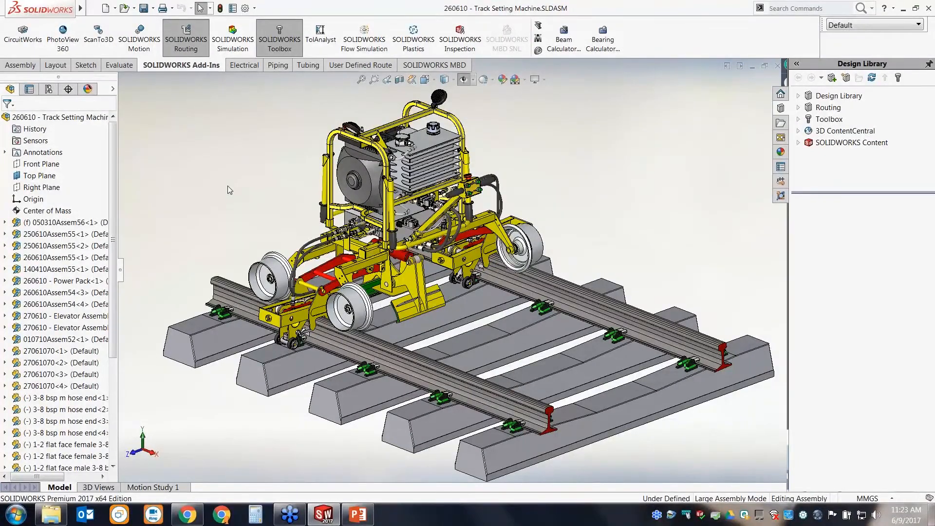
right_drag(228, 187, 302, 188)
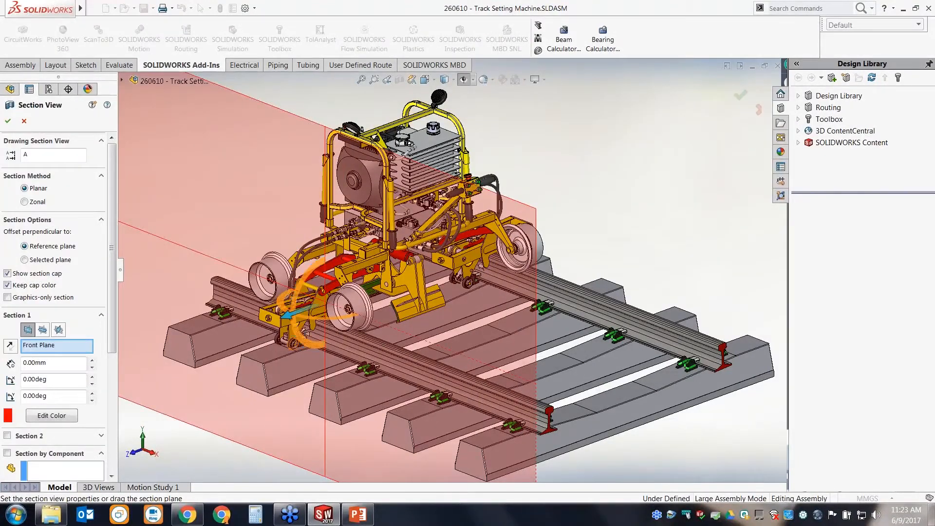
drag(299, 317, 407, 292)
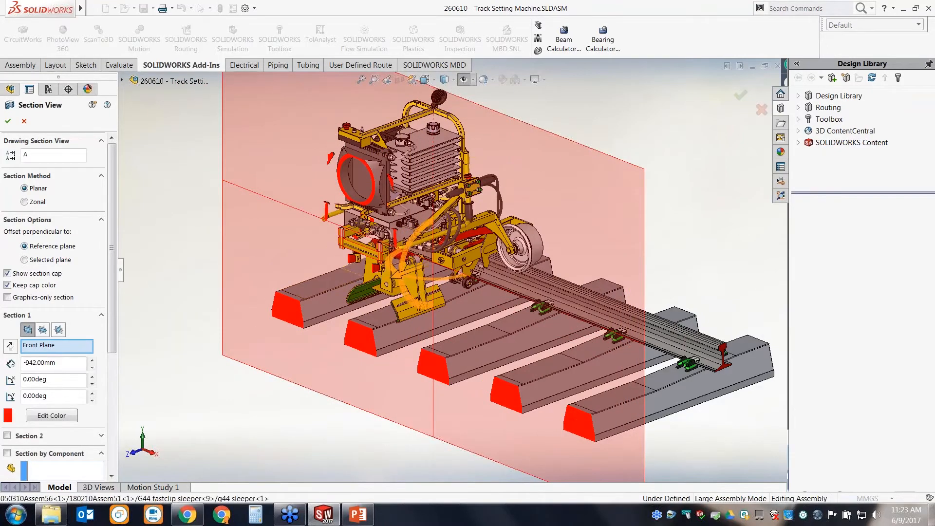
middle_drag(331, 285, 413, 246)
scroll(479, 193, down, 10)
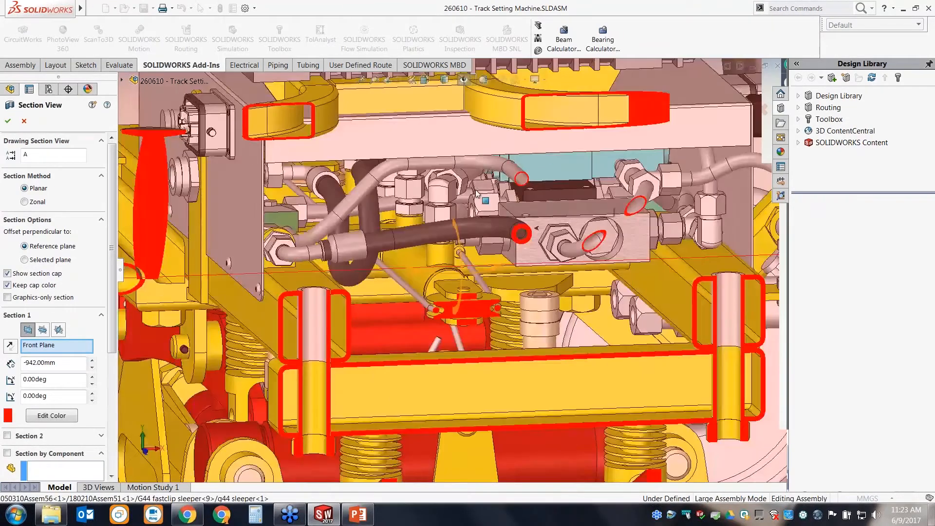
middle_drag(478, 195, 480, 314)
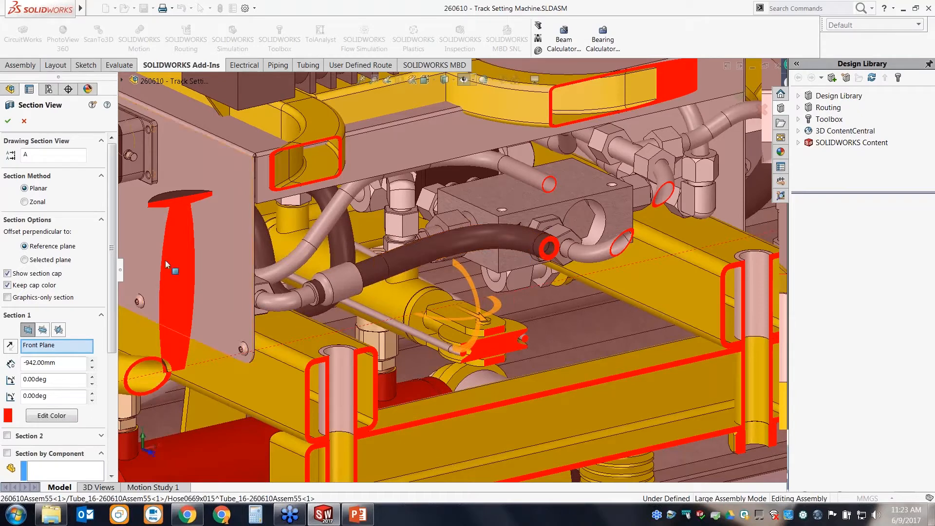
click(23, 122)
- Examine the yellow frame beams below the hydraulic hoses and identify the existing M20 fastener beneath the lower beam
scroll(302, 254, up, 5)
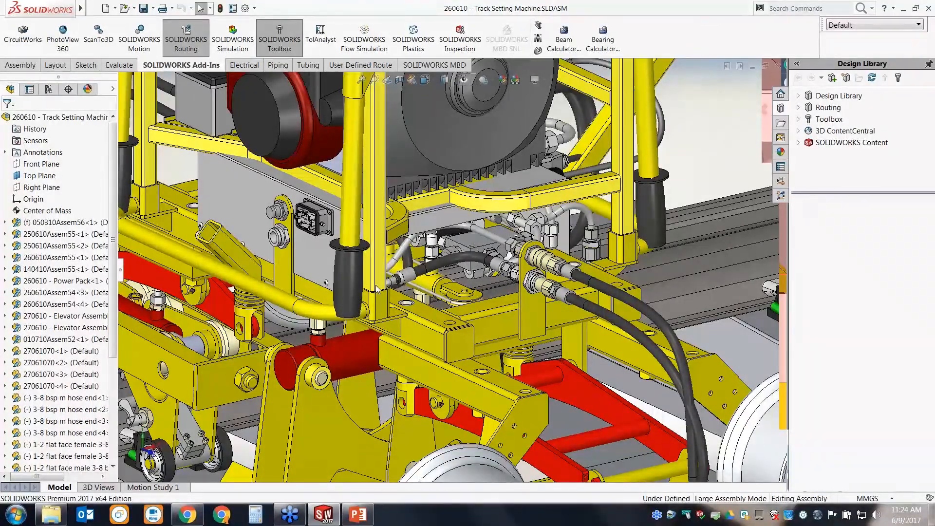
mouse_move(458, 287)
middle_down()
mouse_move(476, 267)
mouse_move(491, 266)
middle_up()
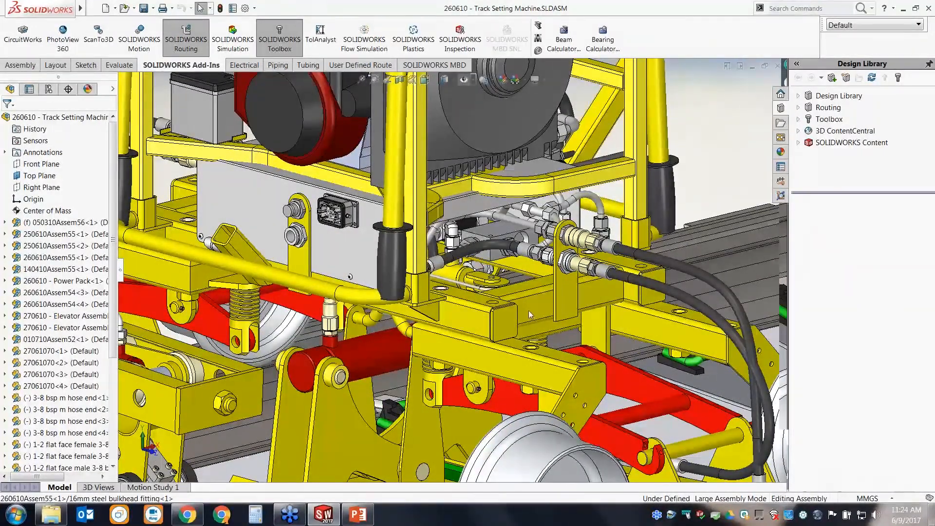
click(475, 317)
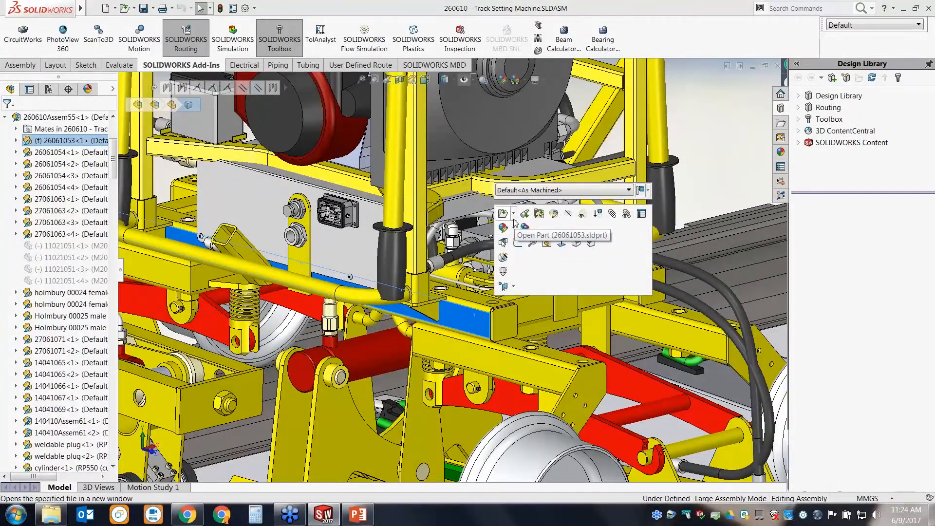
click(704, 154)
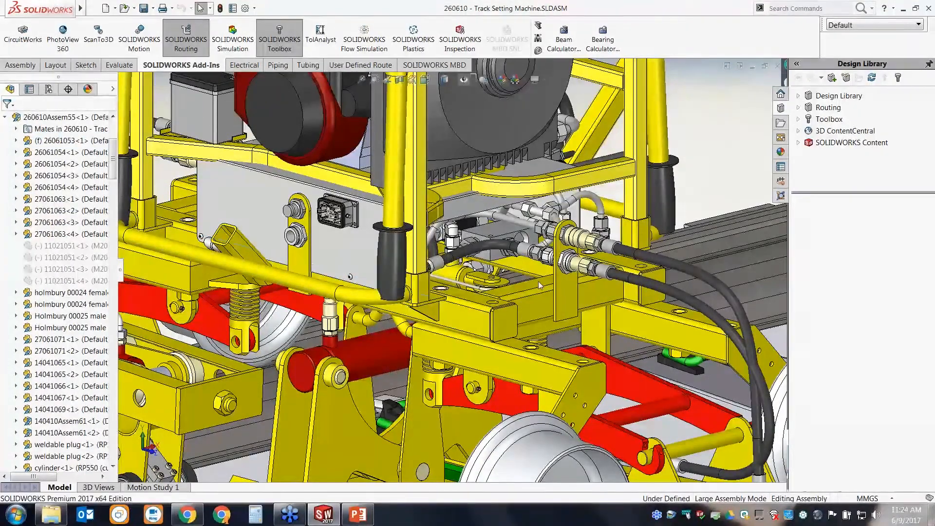
middle_drag(493, 301, 505, 292)
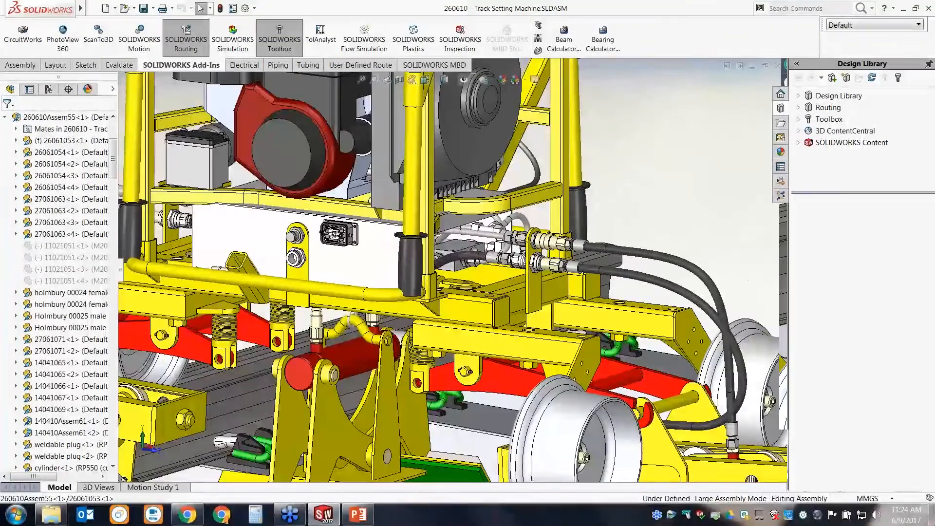
middle_drag(474, 328, 472, 314)
scroll(472, 315, down, 8)
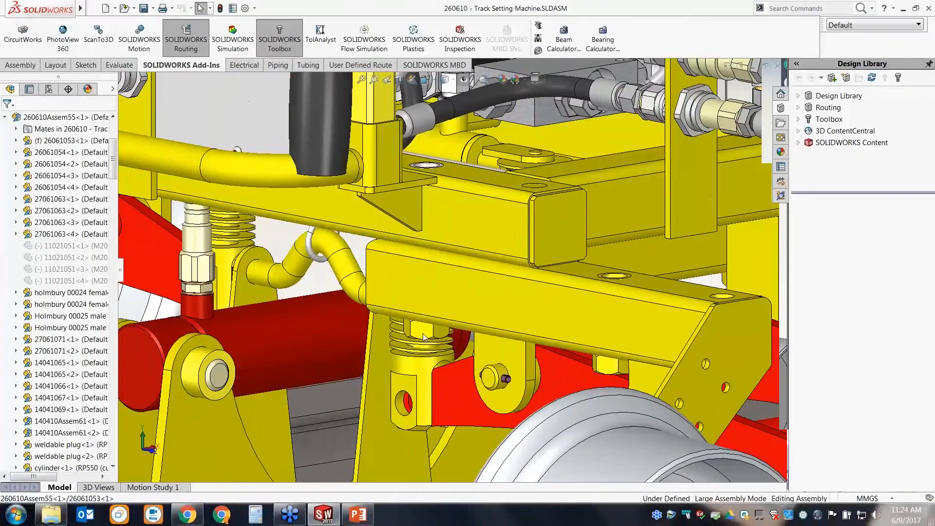
click(421, 331)
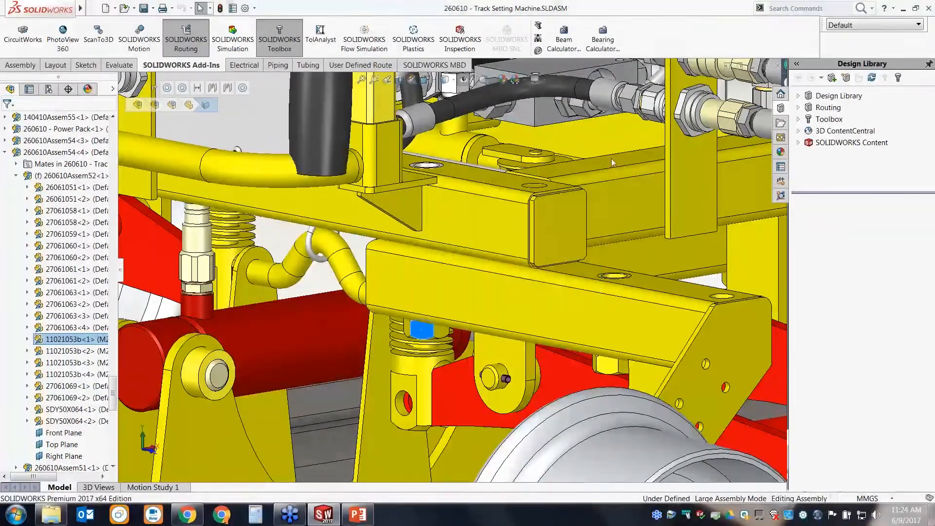
click(424, 336)
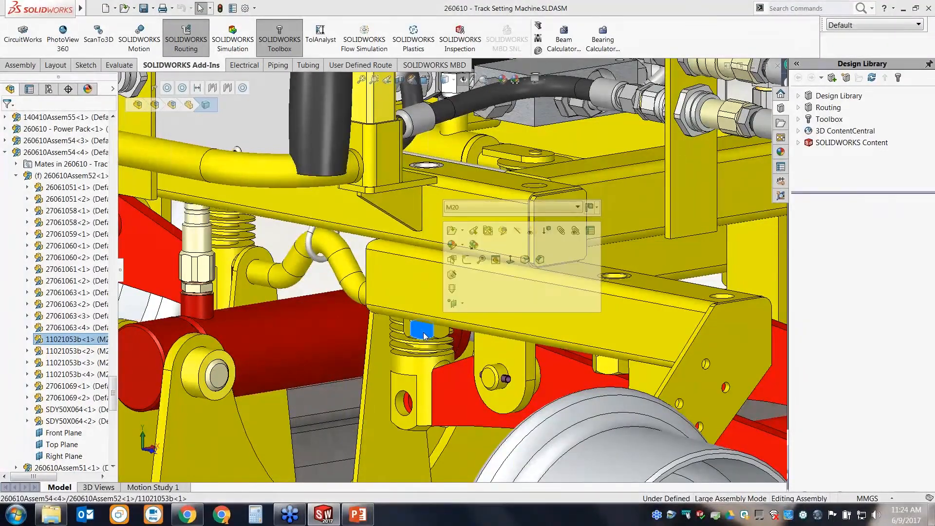
click(243, 125)
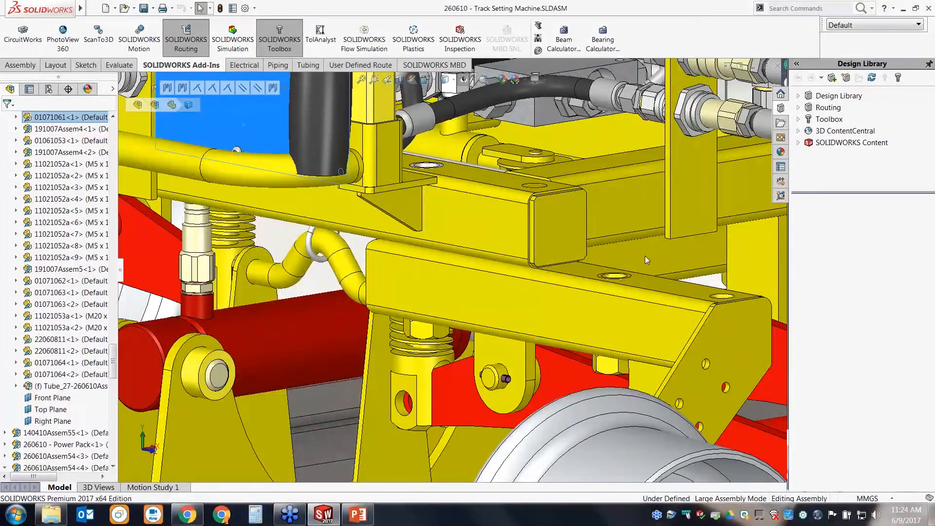
- Browse the Toolbox library to the ANSI Metric hex head bolts and screws, with the upper frame beam's open holes in view
middle_drag(445, 249, 444, 195)
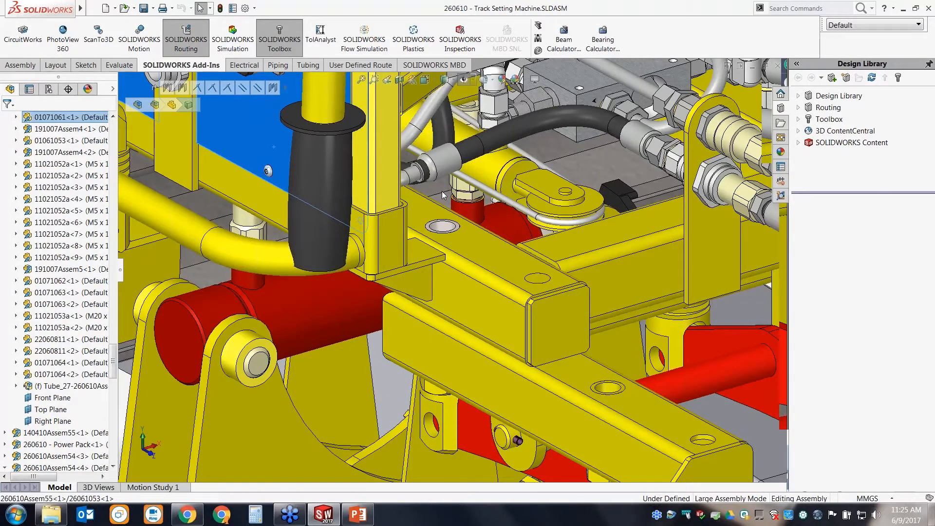
middle_drag(513, 210, 497, 219)
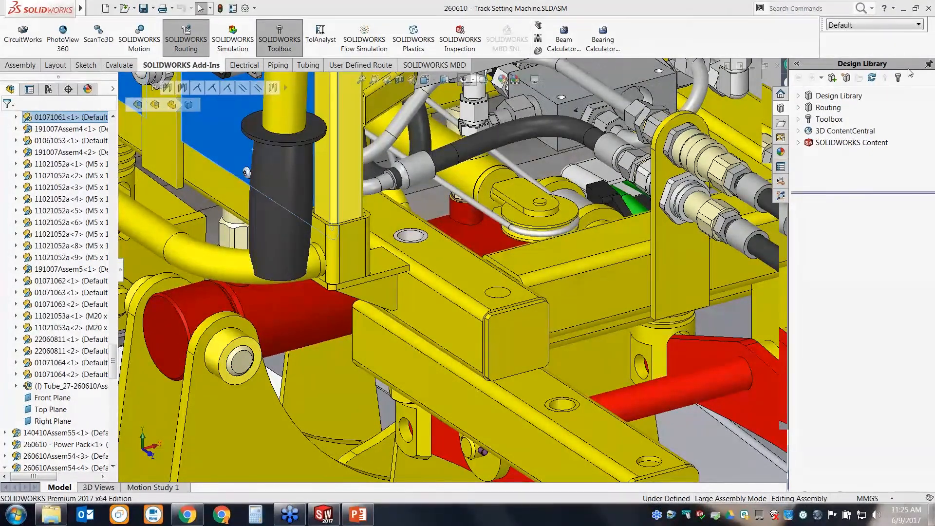
click(829, 120)
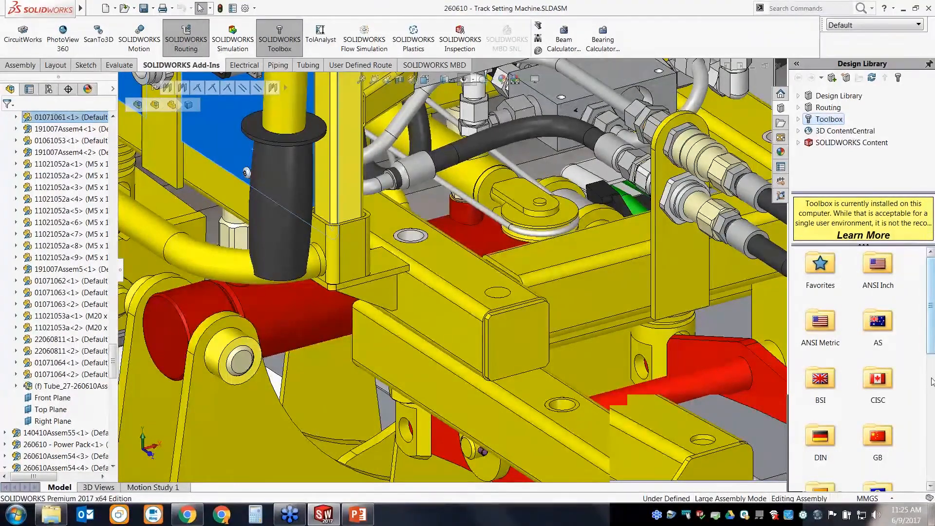
click(826, 337)
double_click(826, 337)
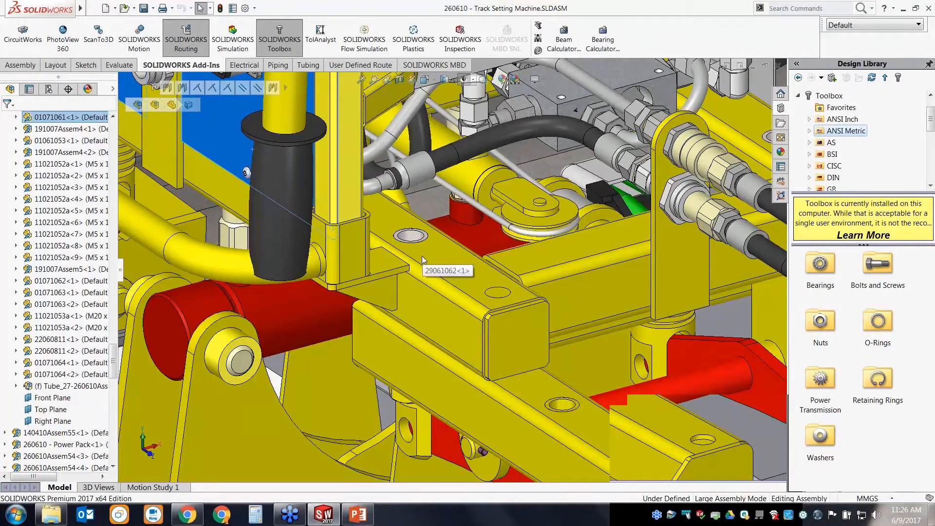
double_click(880, 265)
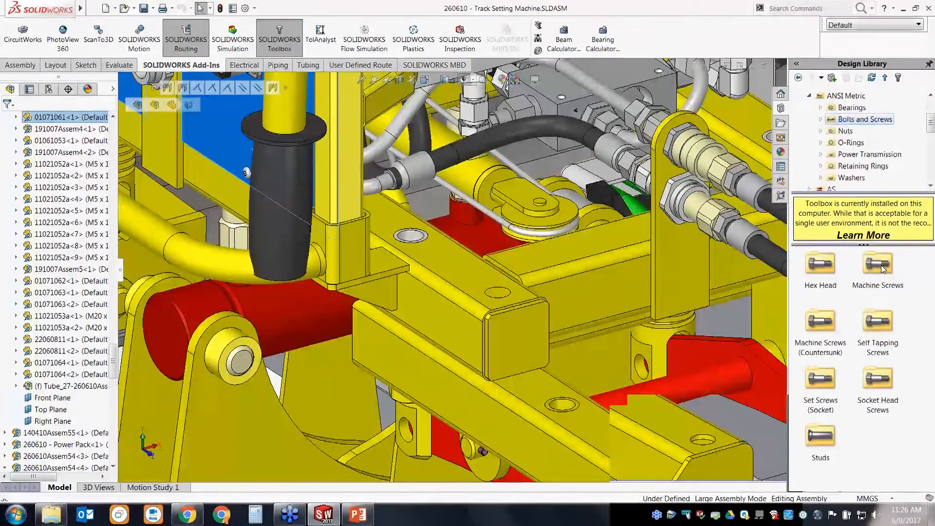
double_click(819, 266)
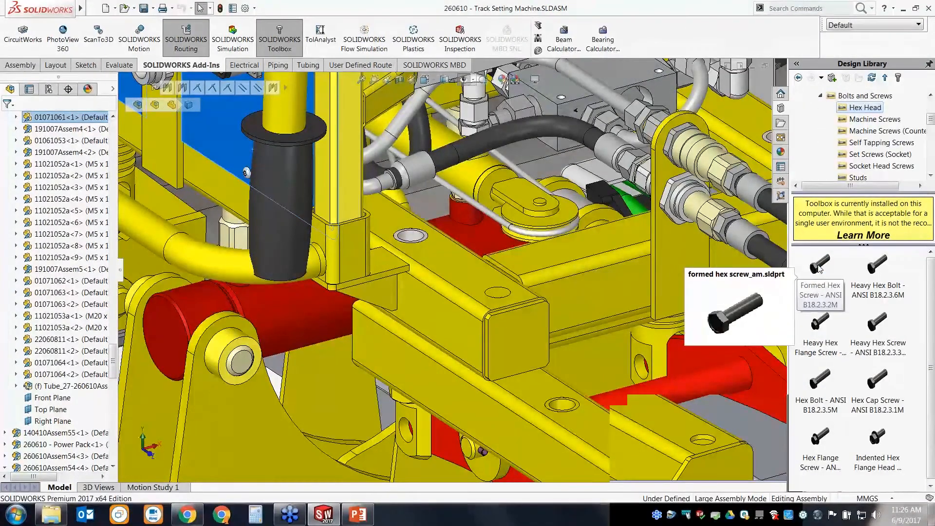
- Insert an M20 Hex Bolt - ANSI B18.2.3.5M into the upper frame beam's open hole beside the black handle
click(818, 385)
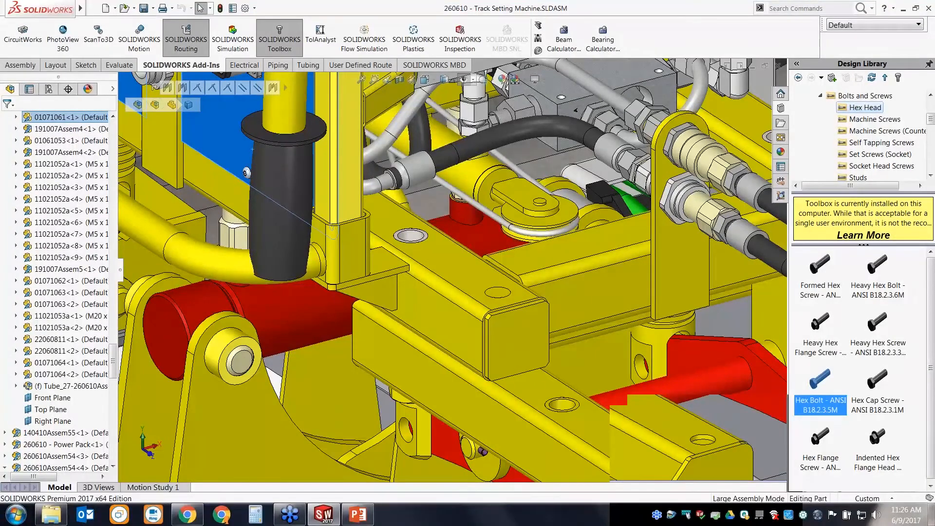
drag(818, 385, 427, 239)
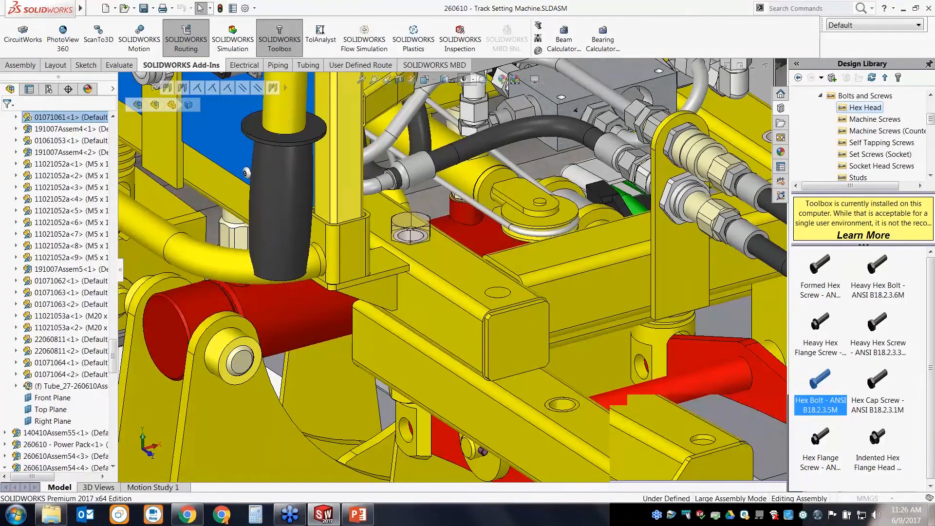
drag(410, 229, 411, 227)
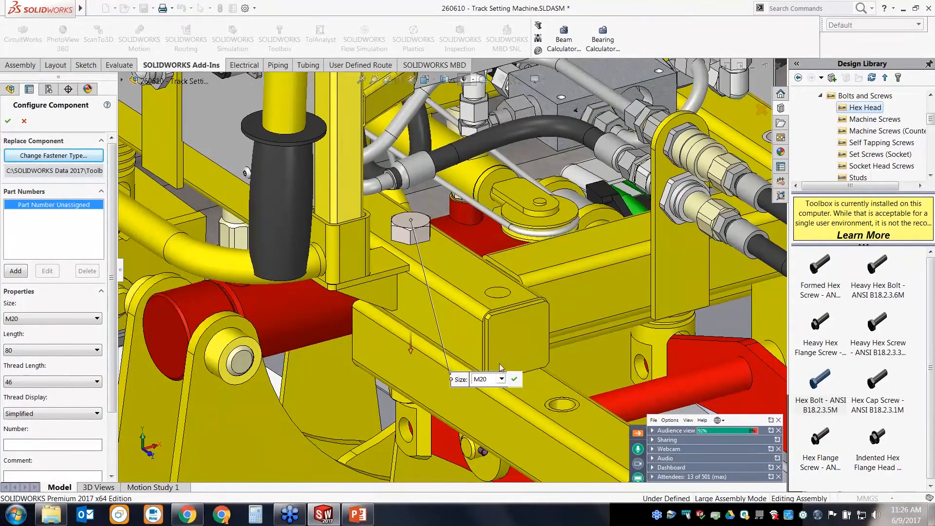
- Set the new hex bolt's thread display to Cosmetic
scroll(111, 405, down, 3)
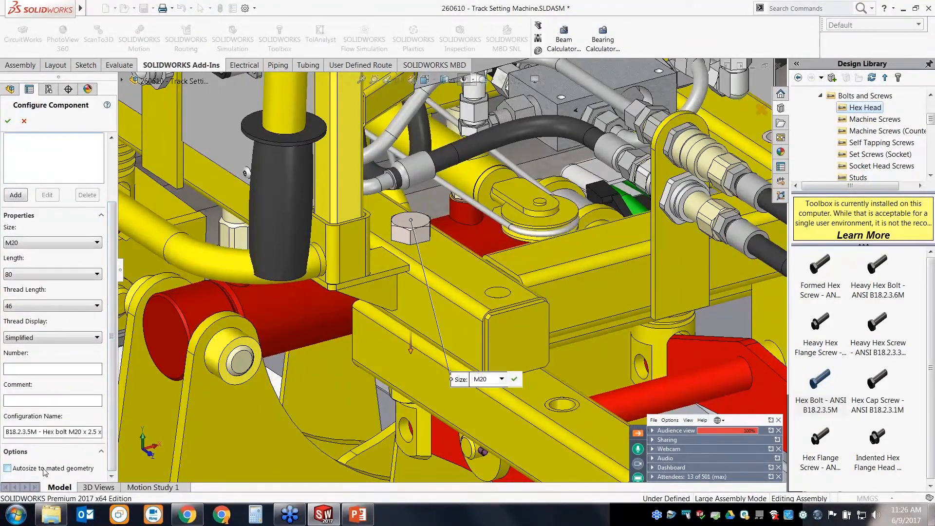
key(ctrl)
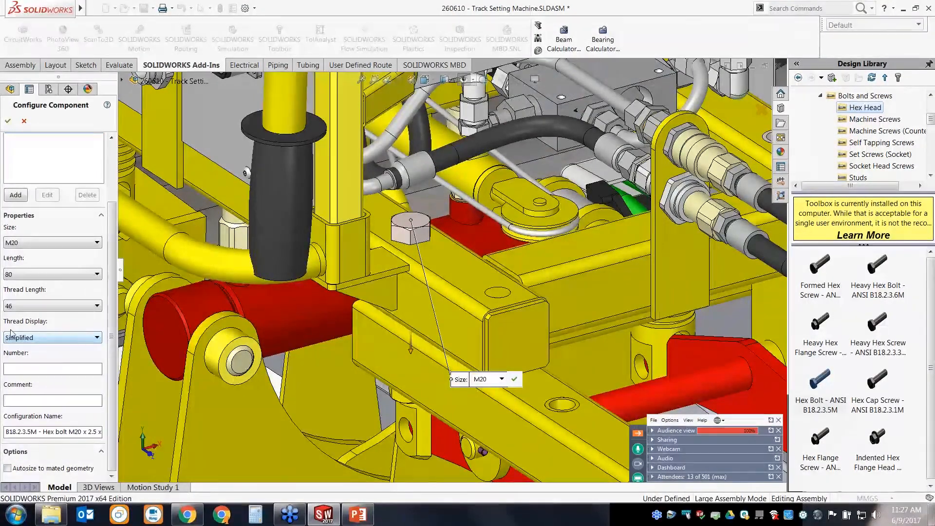
click(29, 337)
click(37, 353)
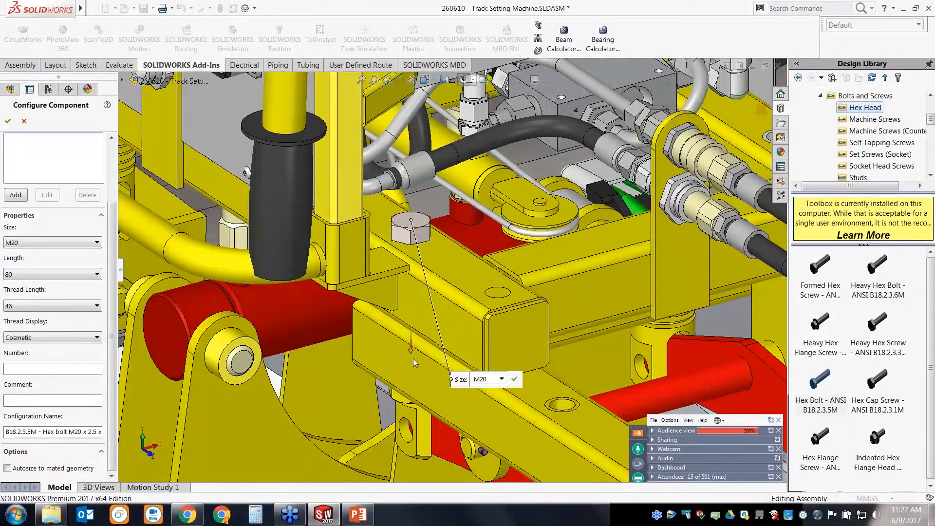
- Lengthen the hex bolt to 150 mm so it reaches down past the lower frame beam
middle_drag(414, 363, 384, 383)
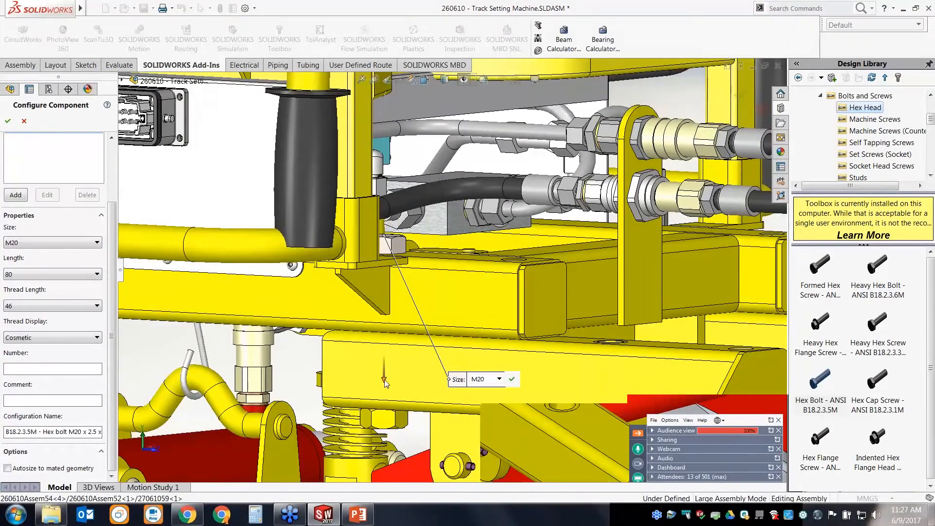
scroll(384, 382, down, 5)
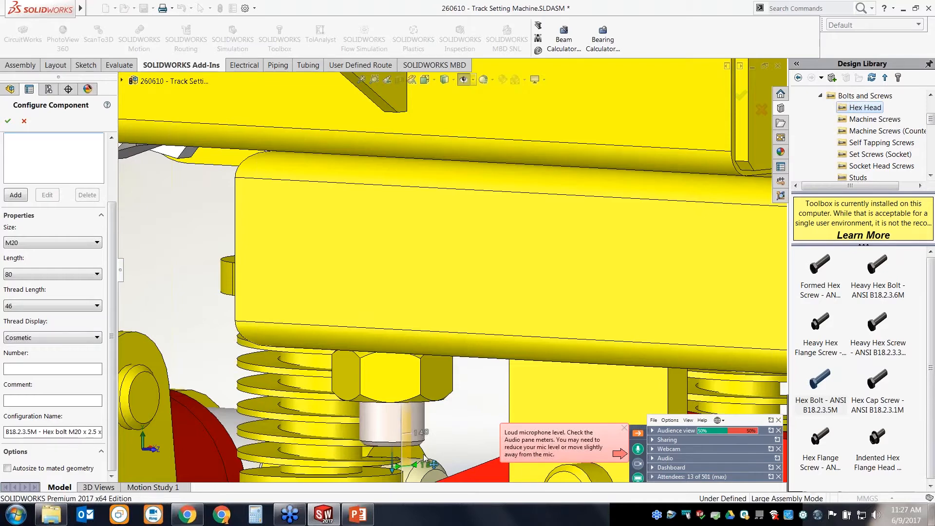
click(432, 464)
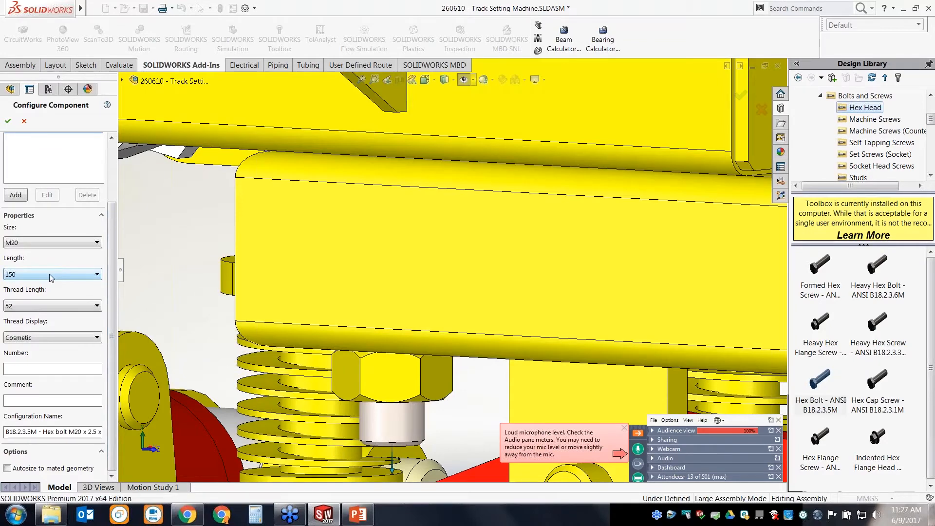
- Accept the hex bolt's settings and place a second copy in an open hole of the upper frame beam beside a black handle
click(8, 122)
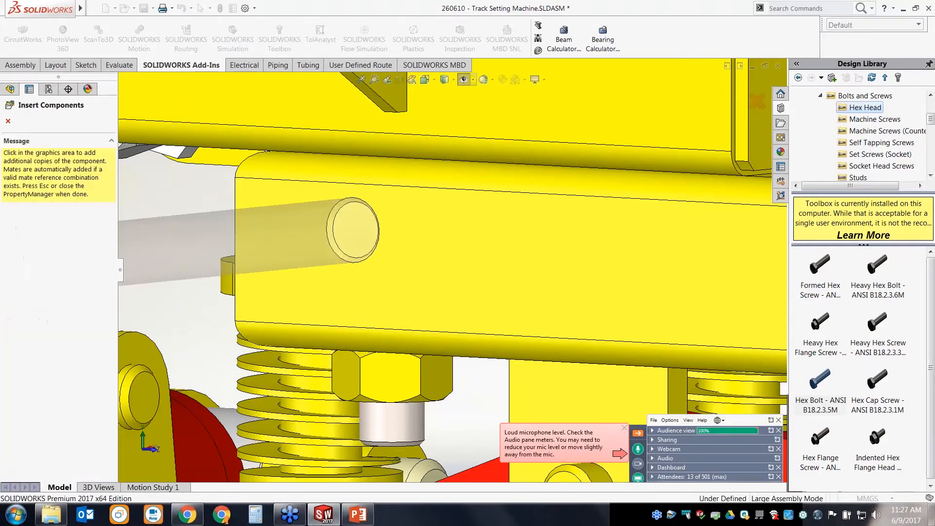
scroll(325, 245, up, 8)
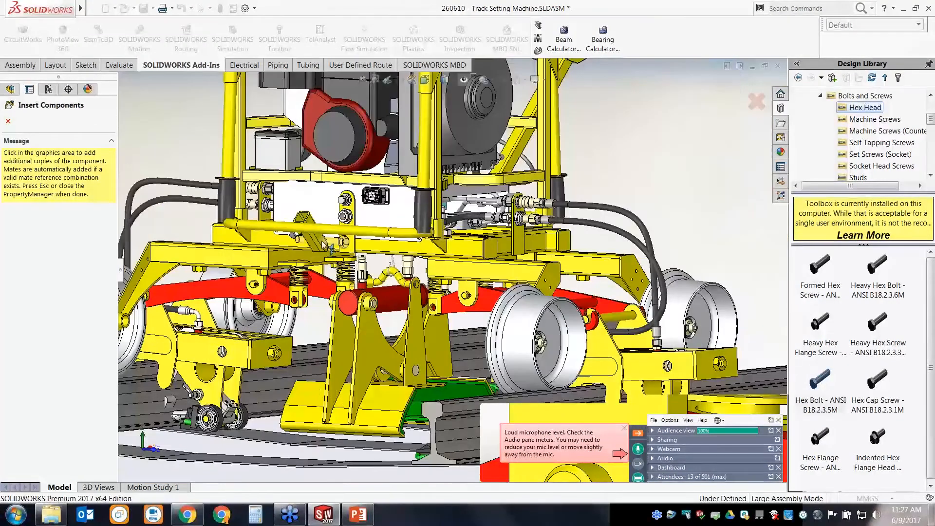
middle_drag(325, 246, 439, 246)
scroll(332, 214, down, 5)
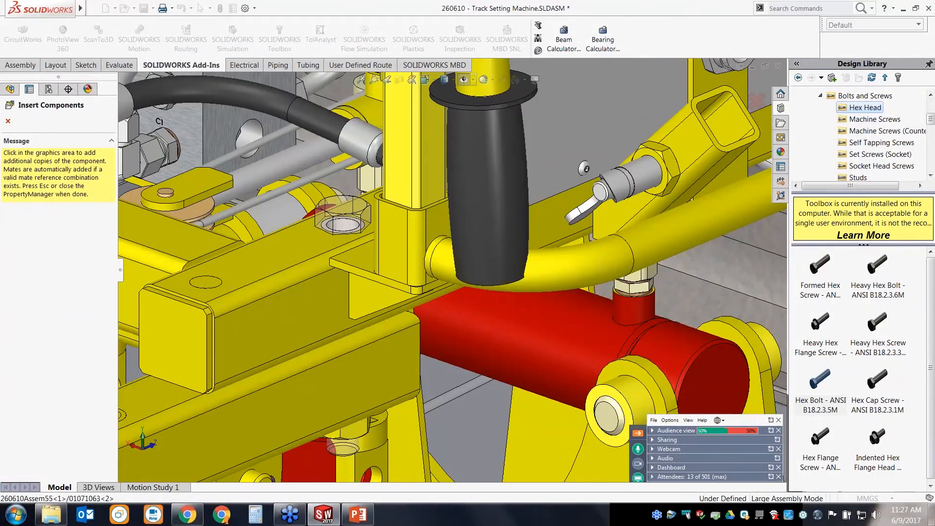
click(334, 214)
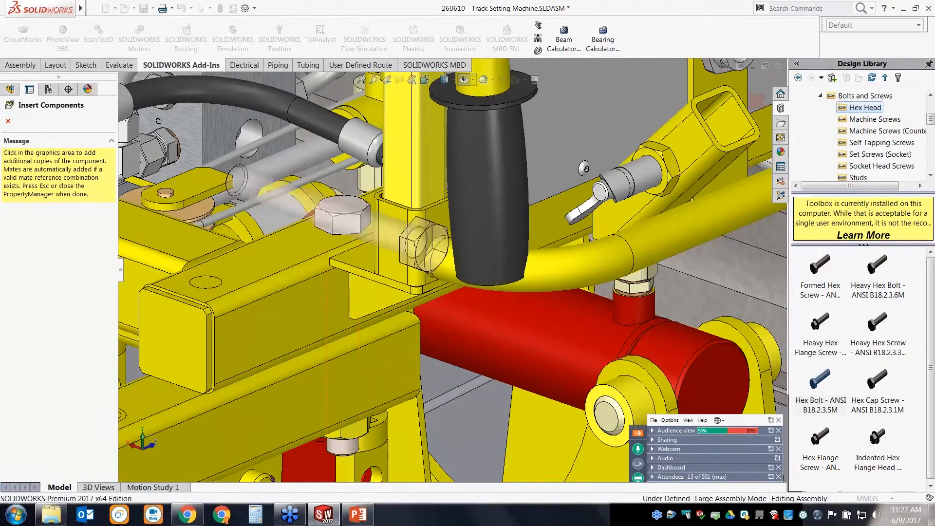
- Place a third copy of the hex bolt in the open hole beside the black handle near the hydraulic manifold block
scroll(451, 236, up, 5)
scroll(382, 219, up, 2)
middle_drag(381, 219, 468, 214)
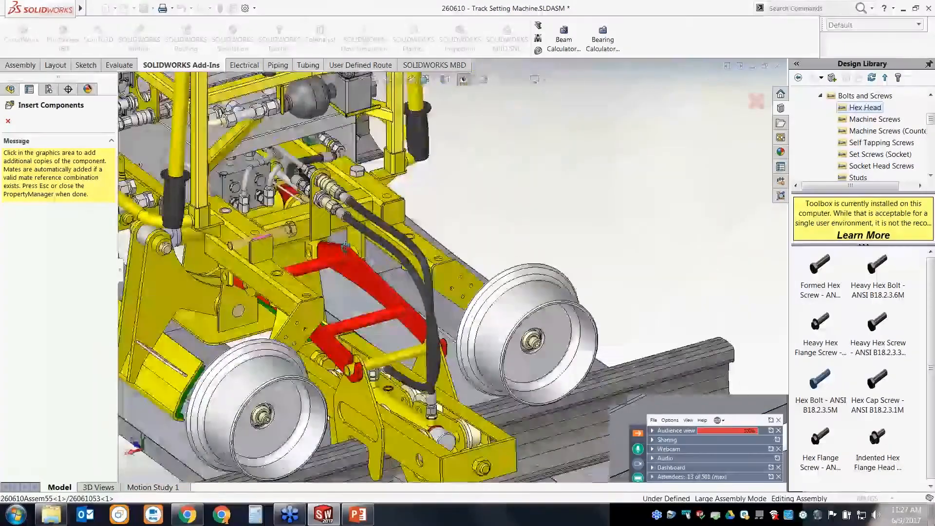
scroll(302, 195, down, 1)
scroll(165, 198, down, 5)
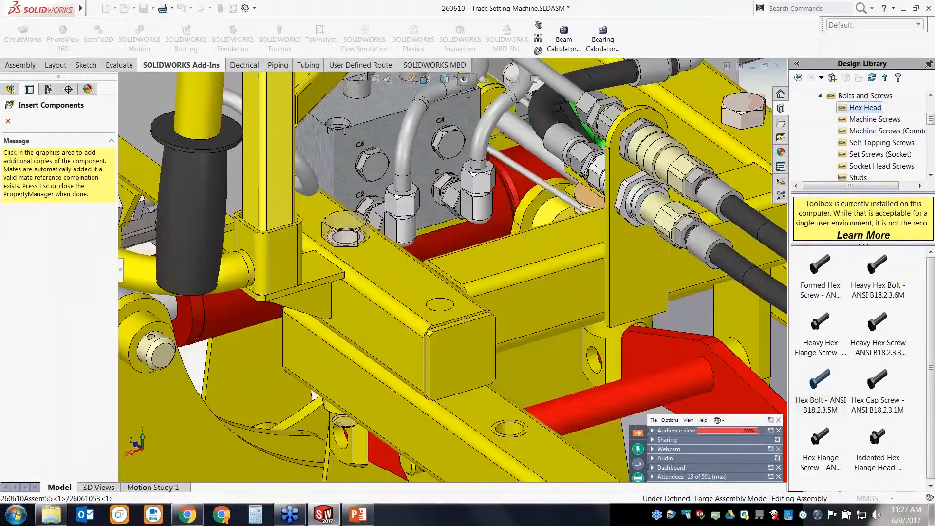
click(345, 233)
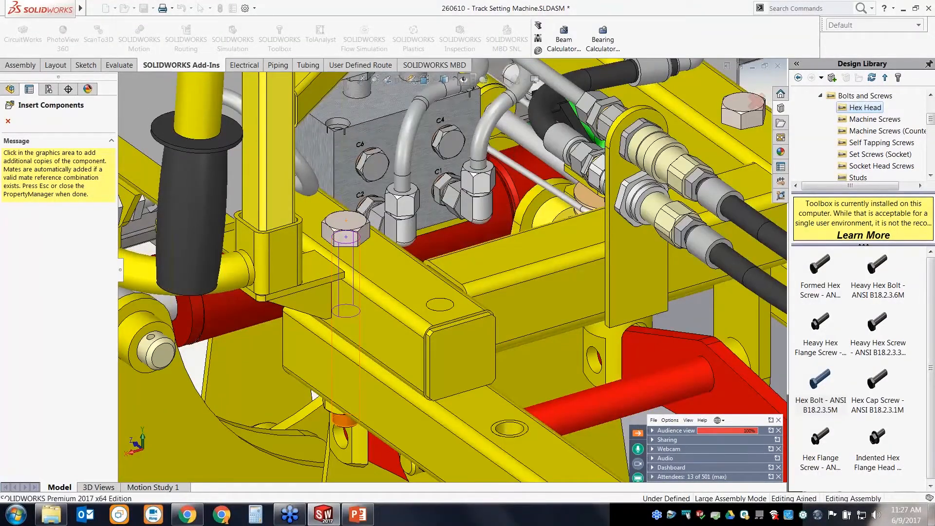
- Place a fourth copy of the hex bolt in the remaining open beam hole beside a black handle and finish inserting copies
scroll(370, 243, up, 6)
scroll(422, 258, up, 1)
middle_drag(243, 219, 394, 224)
scroll(394, 221, down, 10)
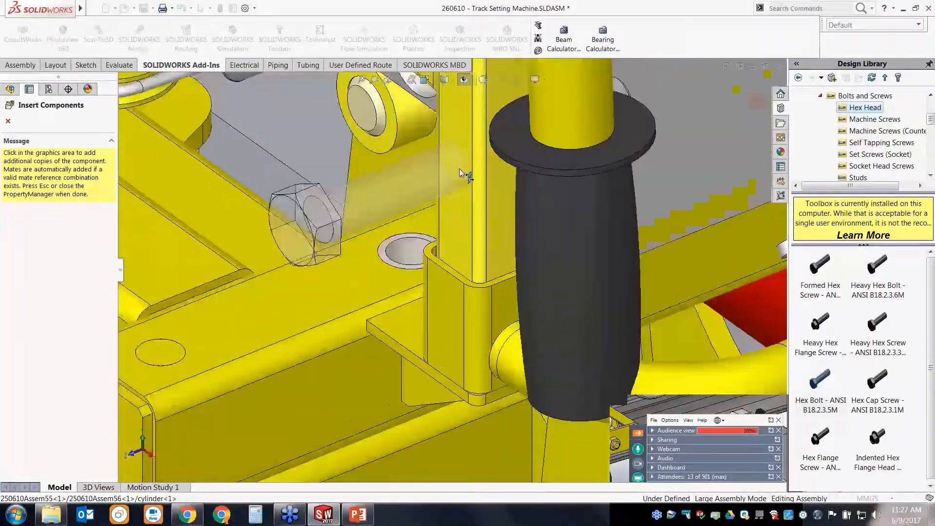
middle_drag(459, 169, 476, 173)
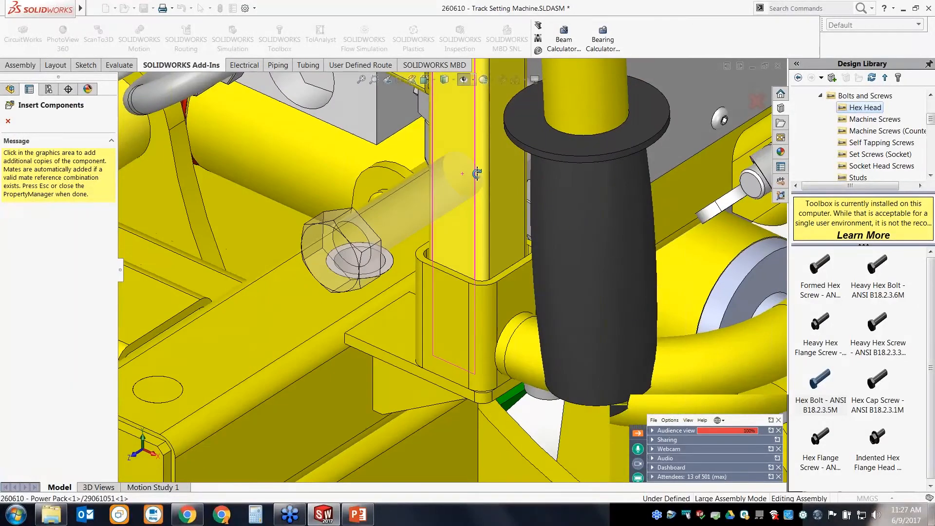
click(381, 253)
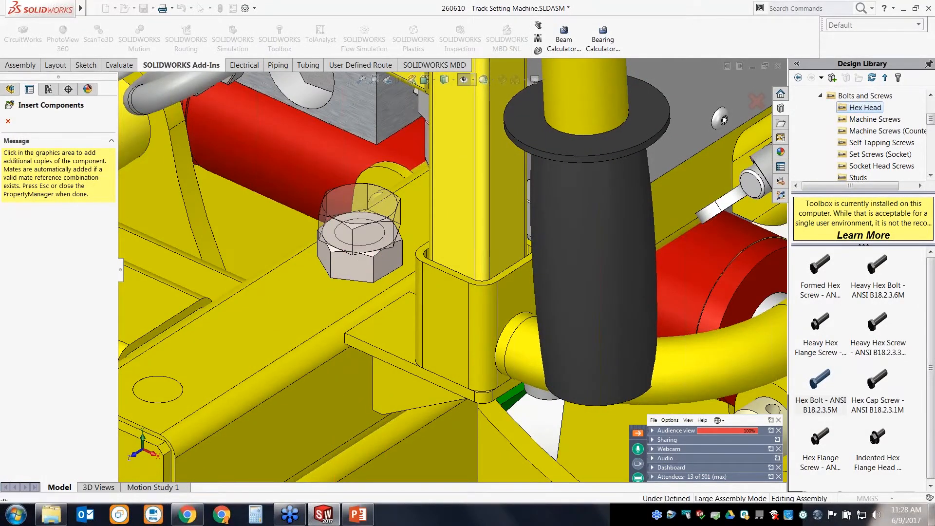
key(Escape)
- Browse the Toolbox library to the ANSI Metric hex nuts, with the bolt's lower end under the frame in view
scroll(441, 273, up, 10)
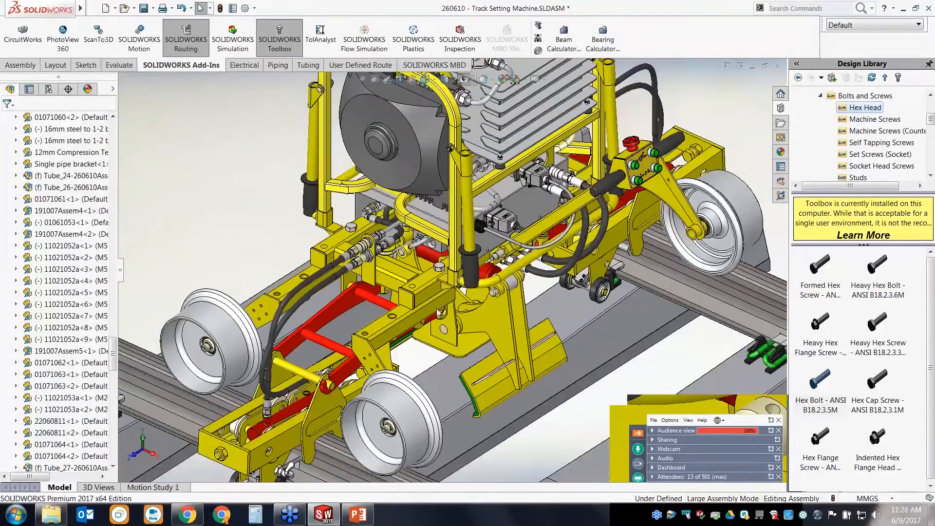
middle_drag(441, 314, 431, 298)
scroll(441, 314, down, 10)
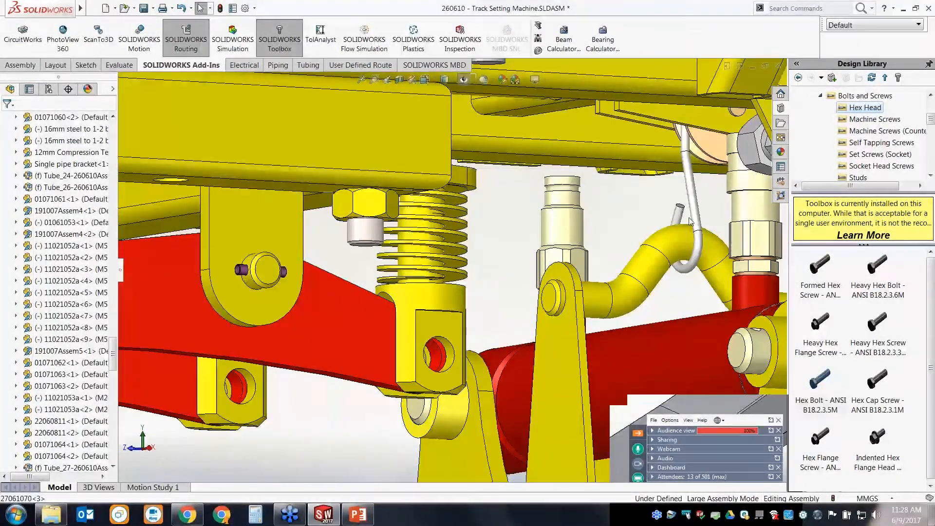
click(821, 96)
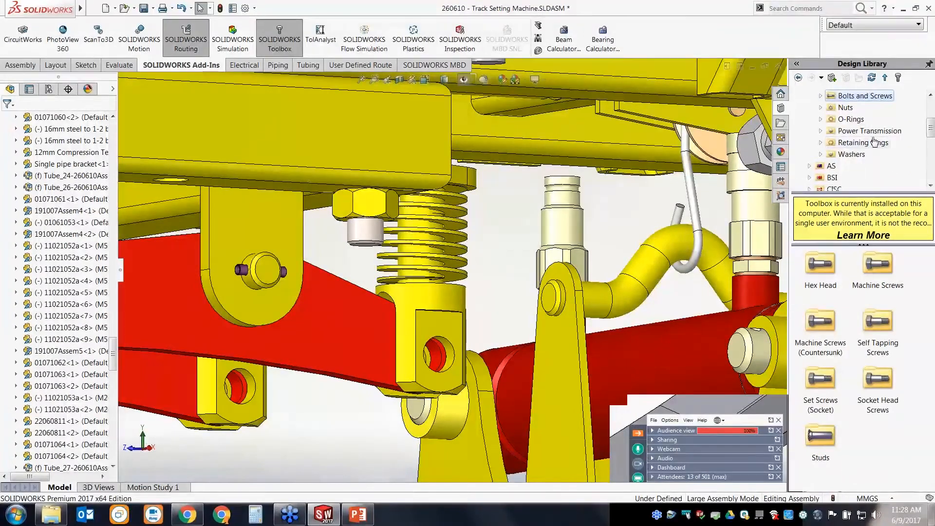
click(845, 108)
double_click(827, 270)
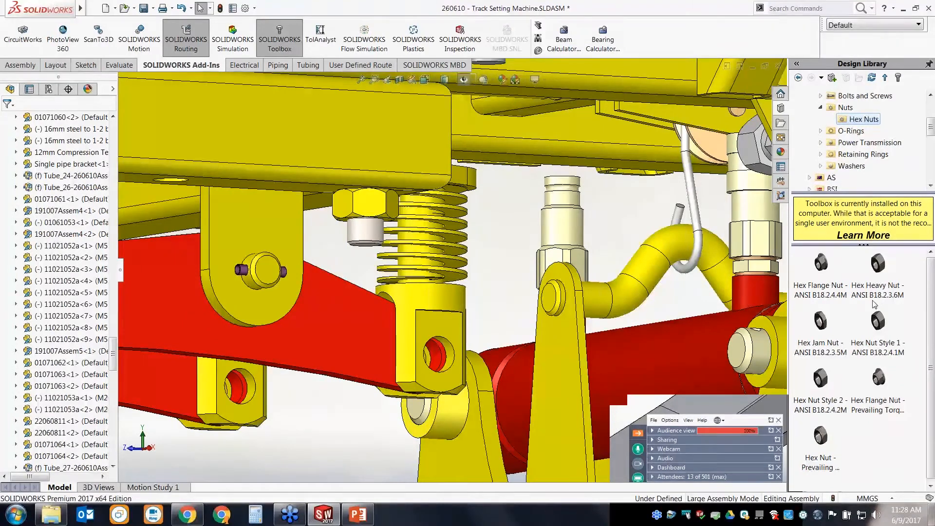
mouse_move(865, 347)
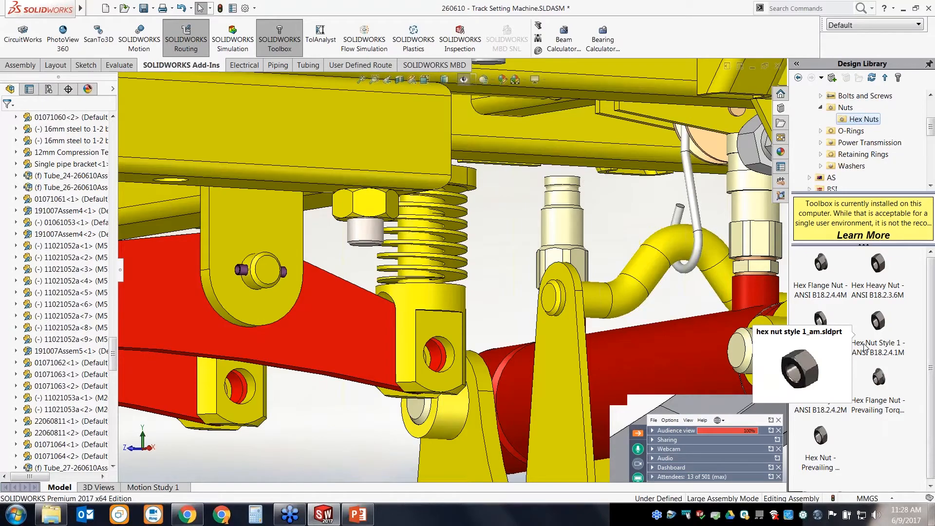
- Hide the track subassembly 050310Assem56 so only the machine itself is displayed
scroll(661, 269, up, 11)
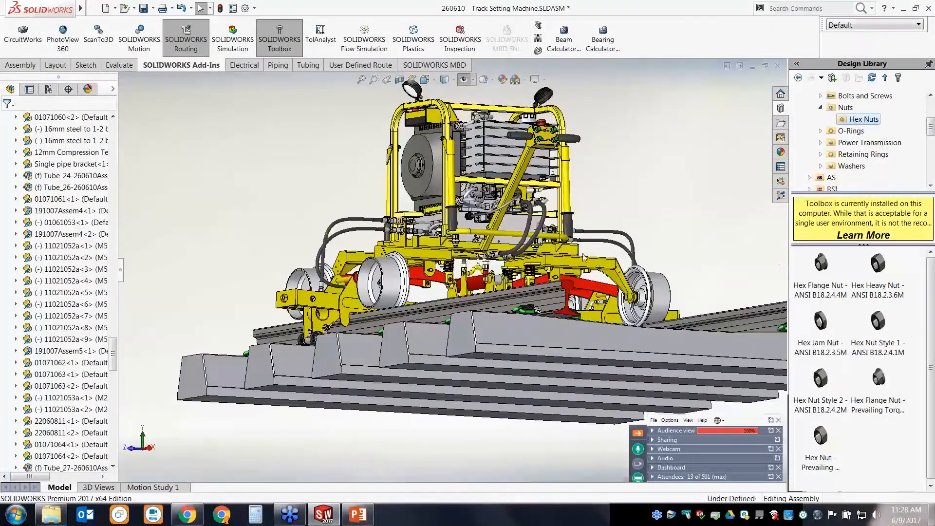
mouse_move(564, 278)
middle_down()
mouse_move(616, 298)
mouse_move(627, 313)
middle_up()
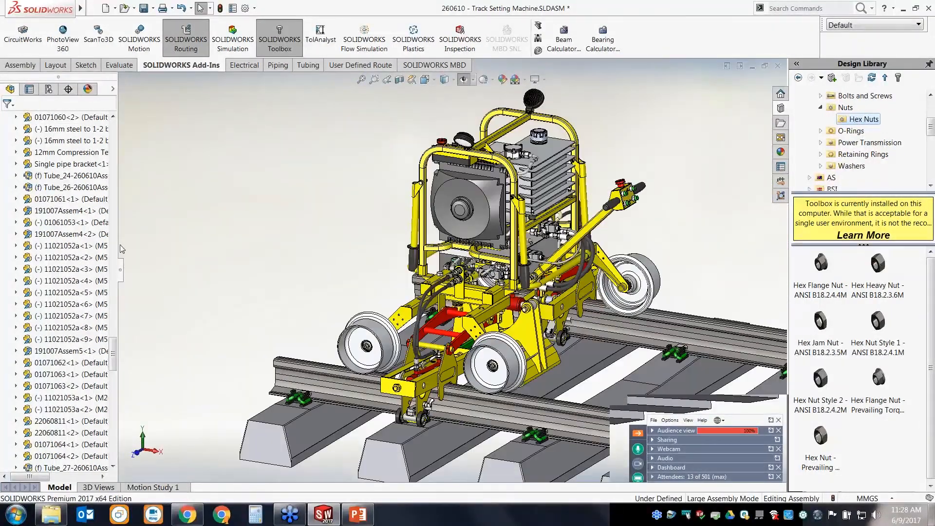
drag(112, 351, 110, 121)
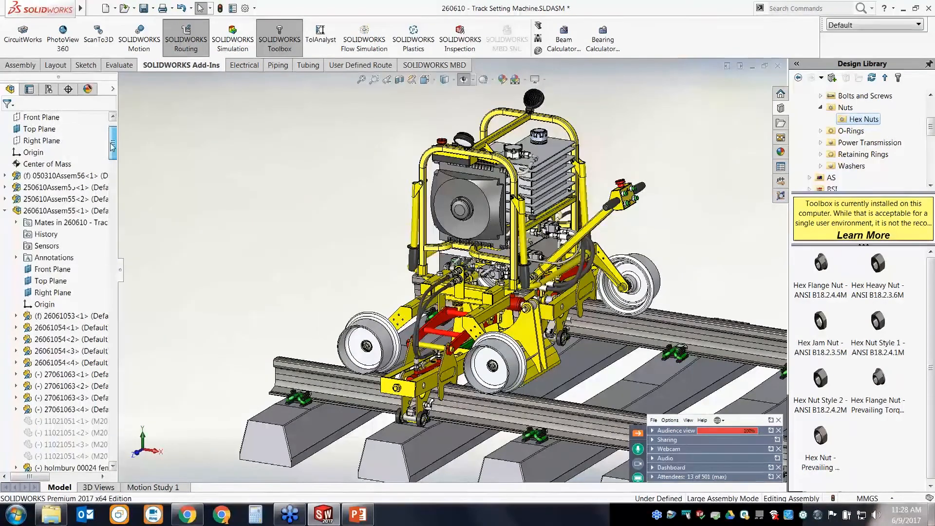
click(53, 176)
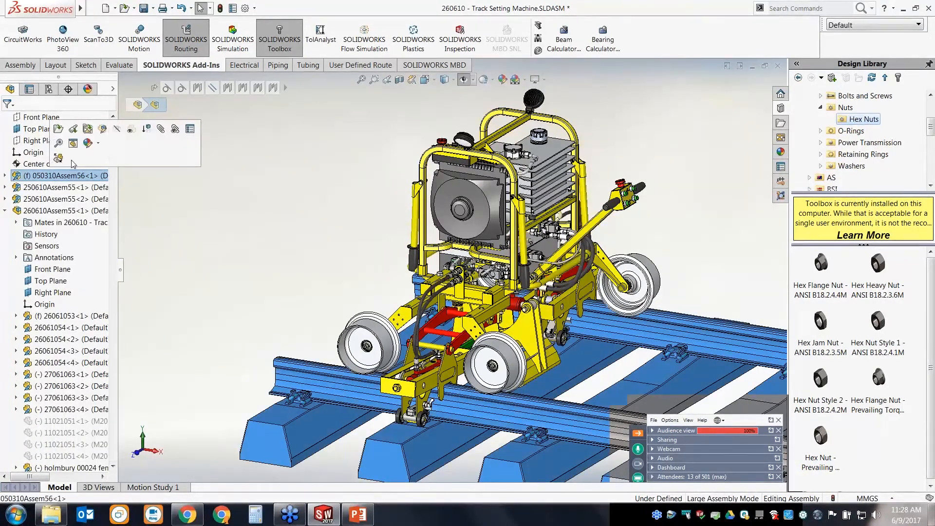
click(117, 129)
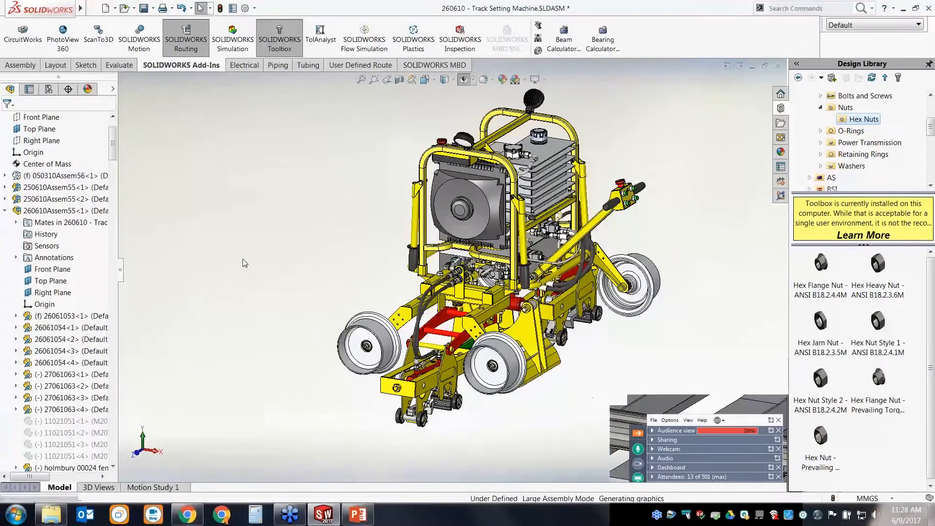
- Open the yellow frame part 26061053 in its own window from the assembly, inspect it, and close it again
key(z)
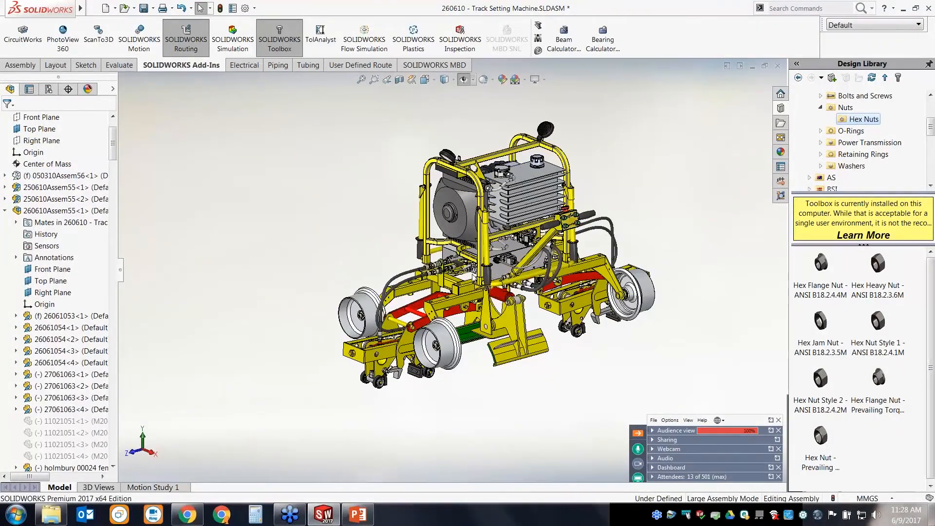
scroll(456, 292, down, 10)
scroll(455, 290, down, 3)
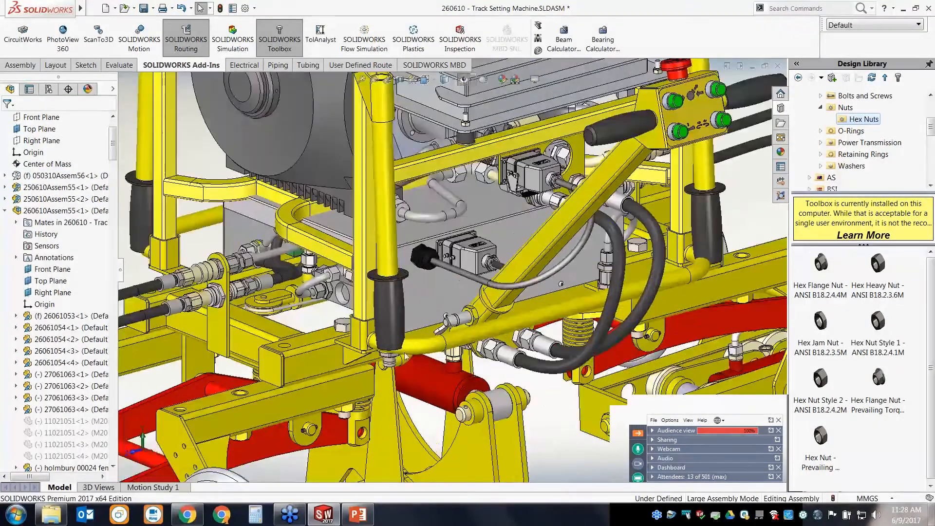
click(306, 358)
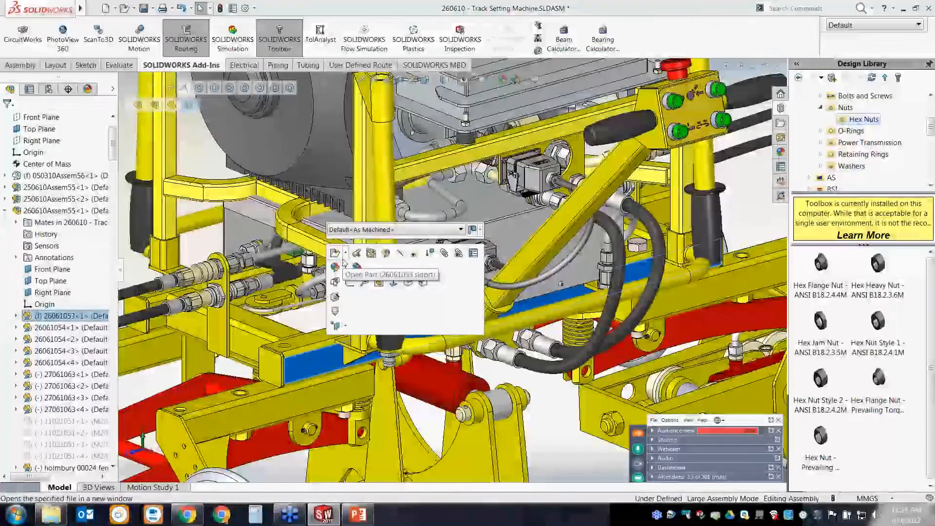
click(336, 254)
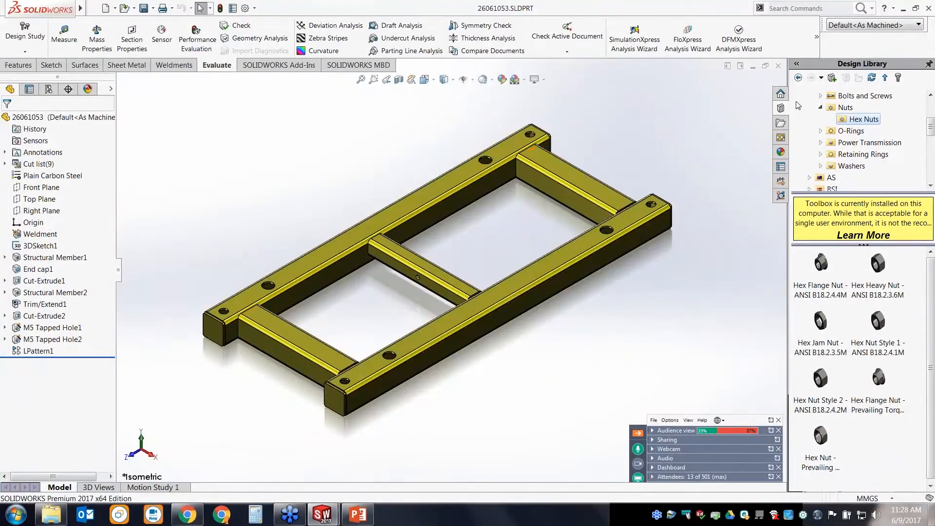
click(778, 67)
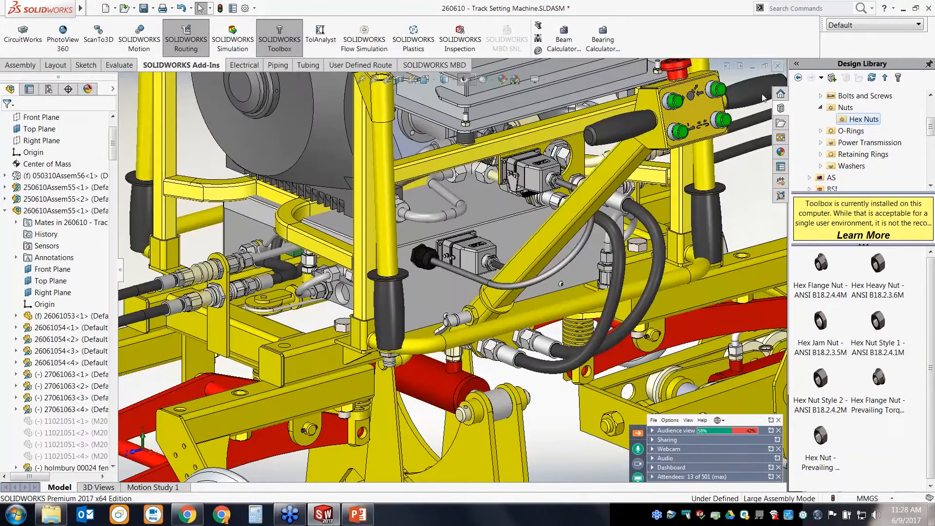
- Open the curved black hose's part file from the assembly, view it, and return to the machine
middle_drag(411, 375, 265, 239)
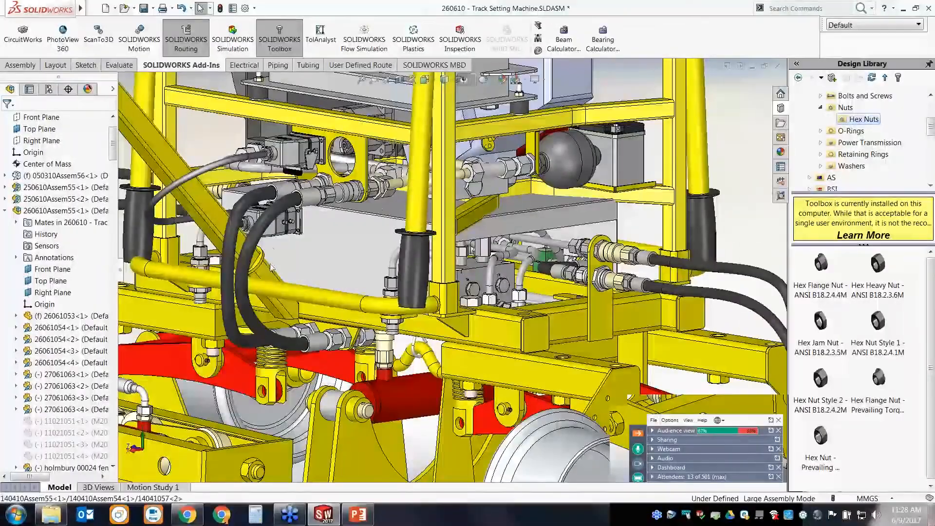
click(264, 235)
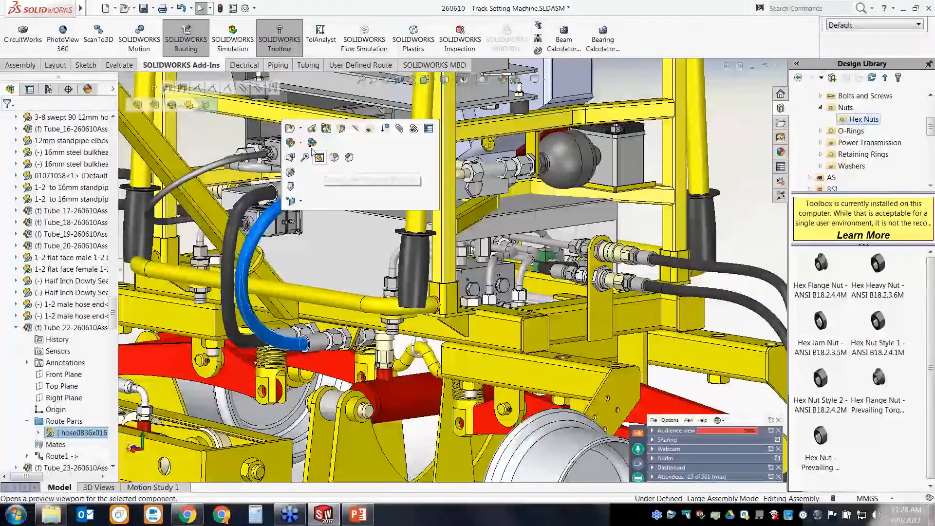
click(293, 130)
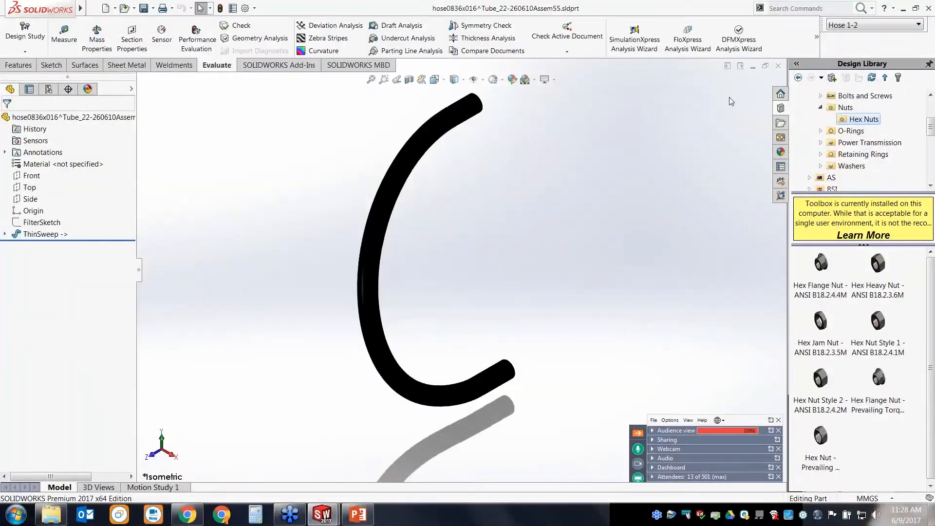
click(777, 67)
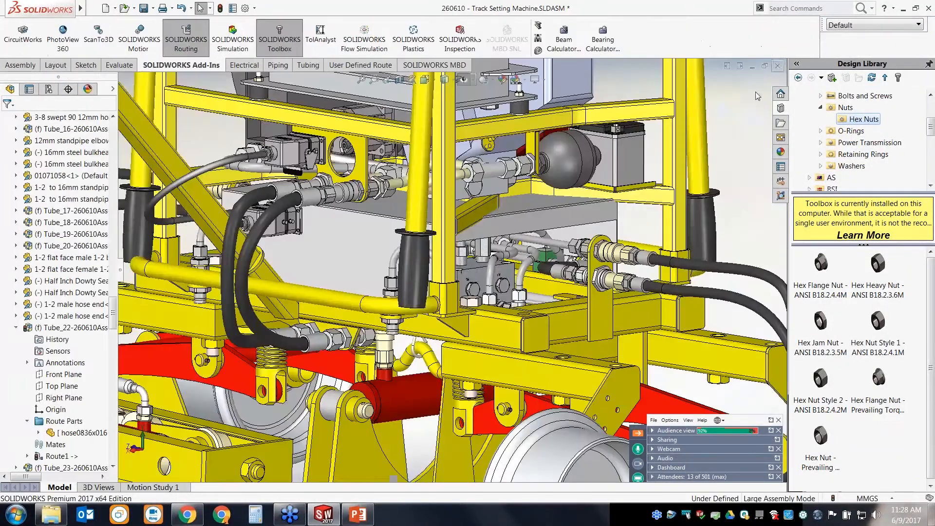
- Open the subassembly 260610Assem55 that contains the curved hose in its own window and examine its frame, fittings and hoses
click(268, 228)
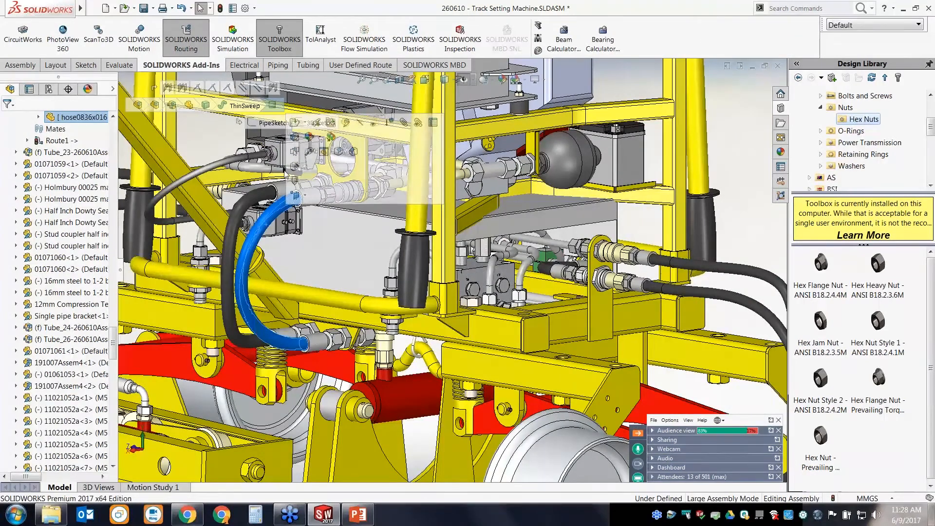
click(304, 123)
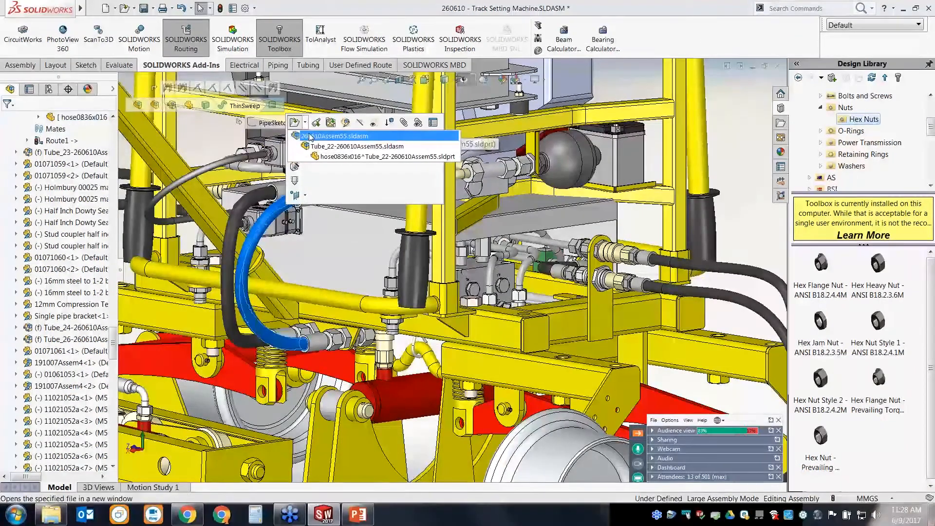
click(310, 142)
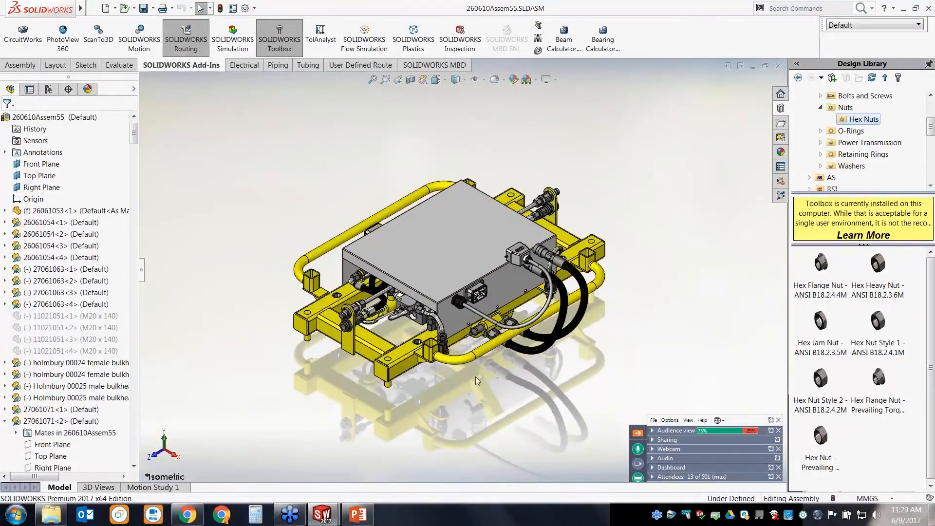
scroll(452, 327, down, 4)
middle_drag(451, 326, 414, 271)
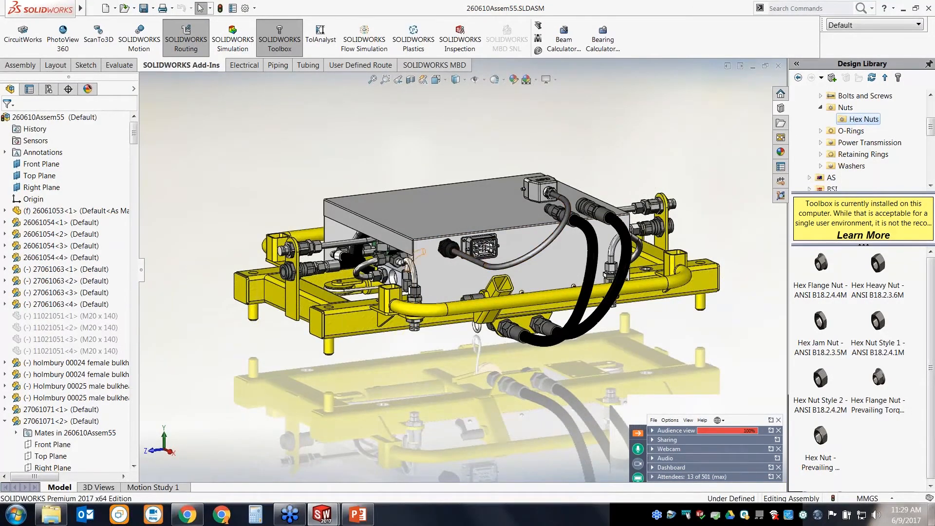
scroll(340, 258, down, 5)
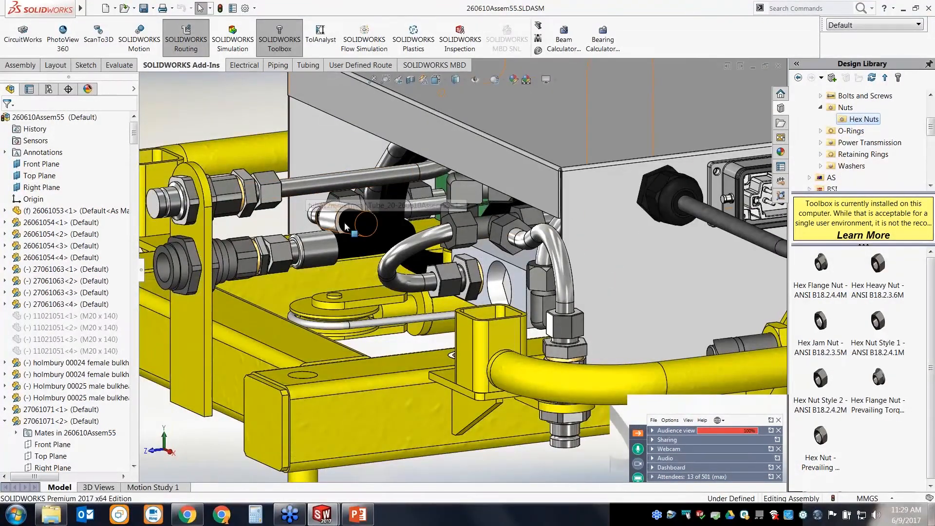
scroll(439, 249, up, 6)
scroll(681, 290, down, 4)
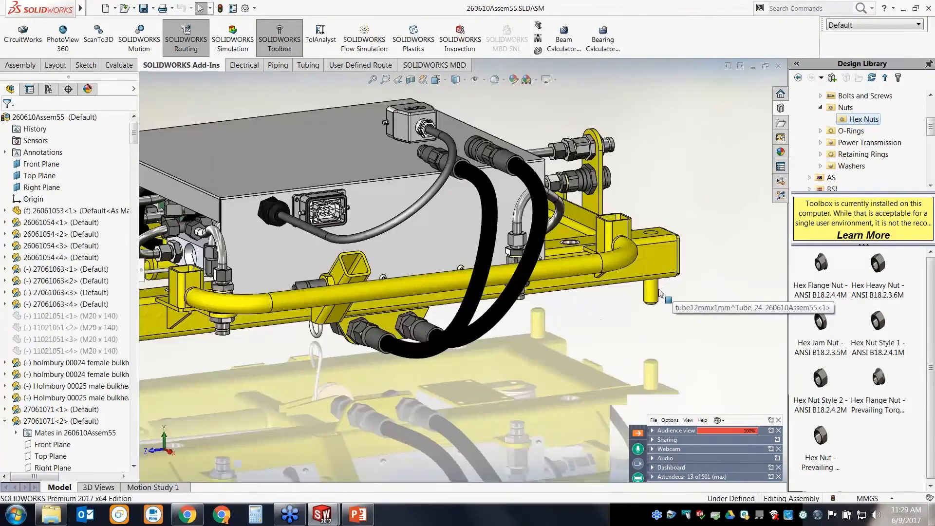
- Browse the Routing design library, viewing the Conduit fittings and the subfolders of the Tubing folder
click(821, 109)
scroll(821, 110, up, 3)
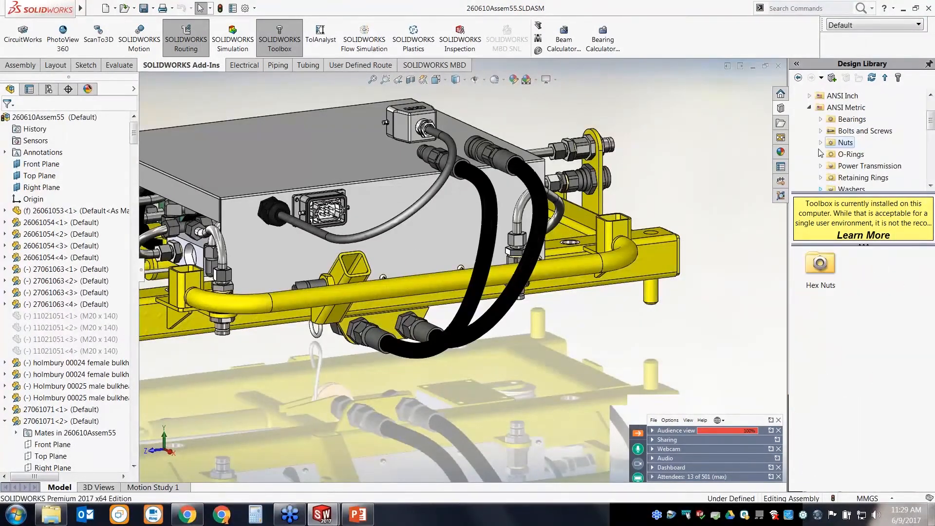
click(798, 120)
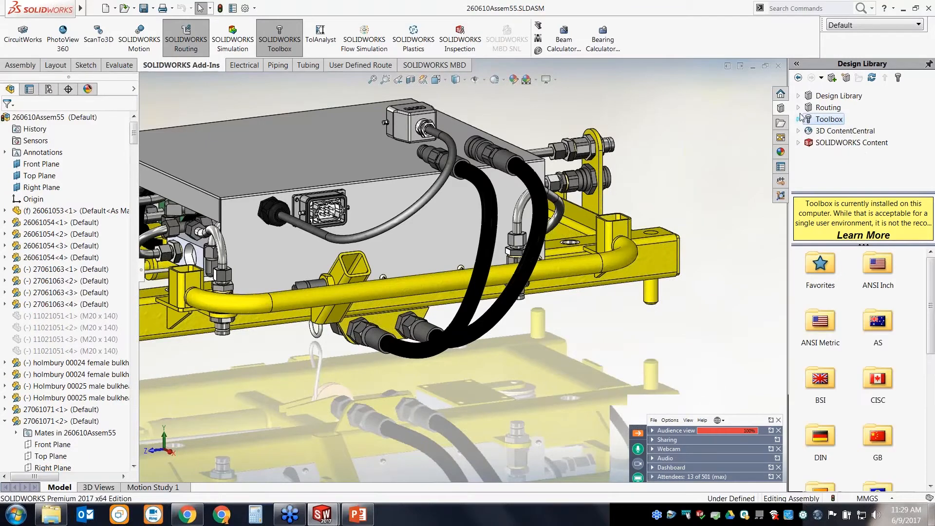
click(798, 108)
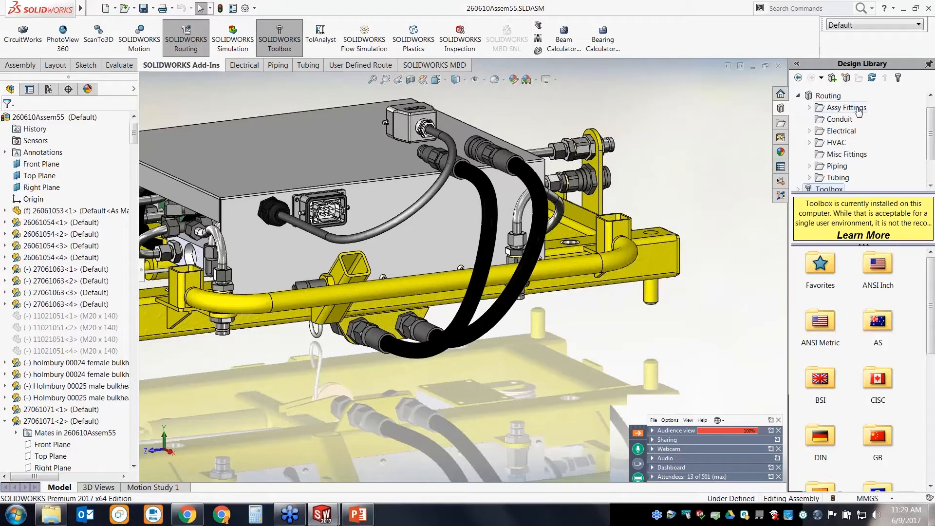
click(841, 120)
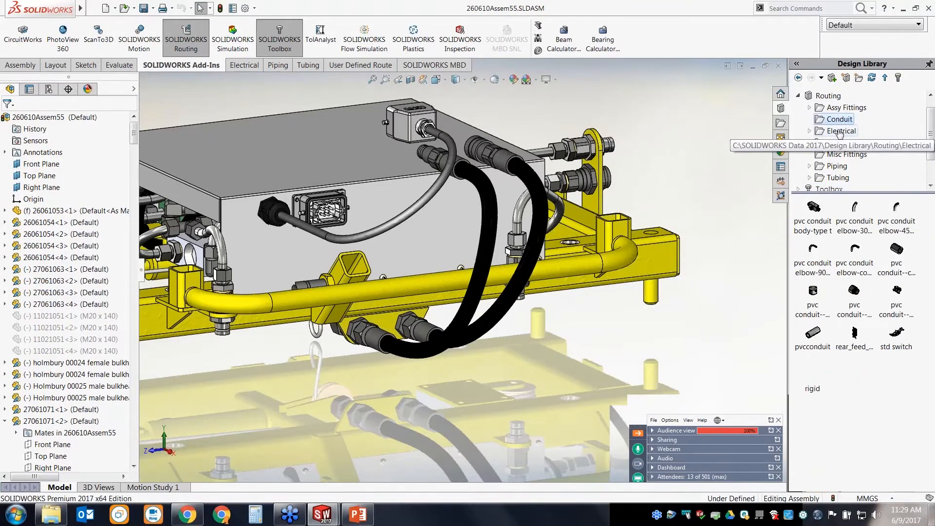
click(832, 97)
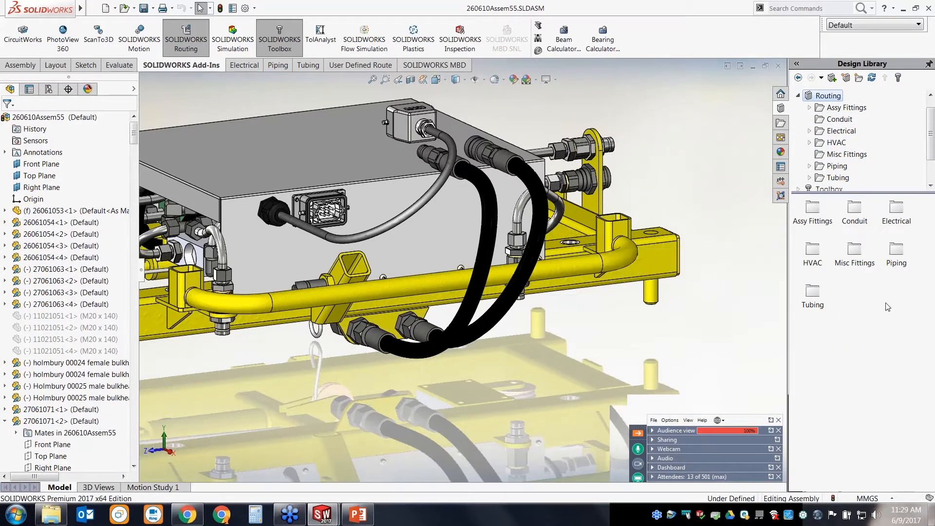
double_click(812, 292)
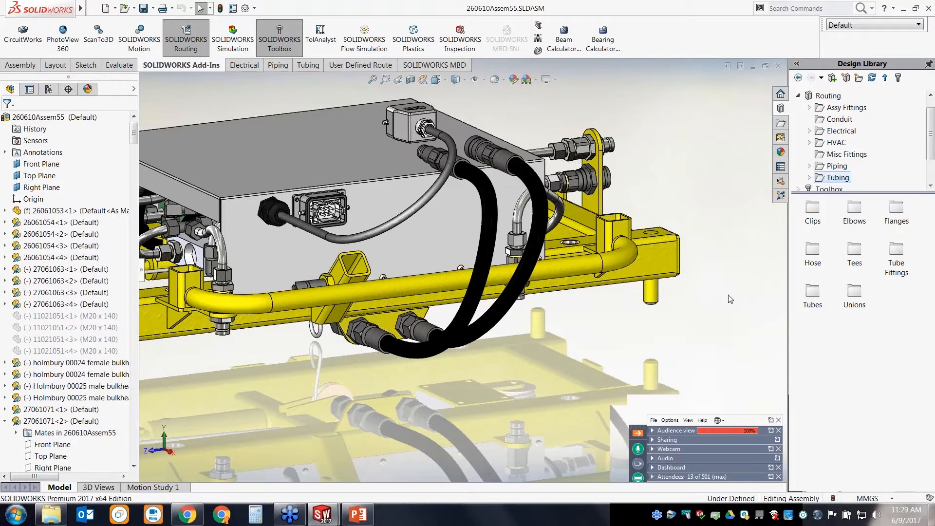
- Edit the tube subassembly Tube_22-260610Assem55 in place and open the route of its curved black hose for editing
click(537, 244)
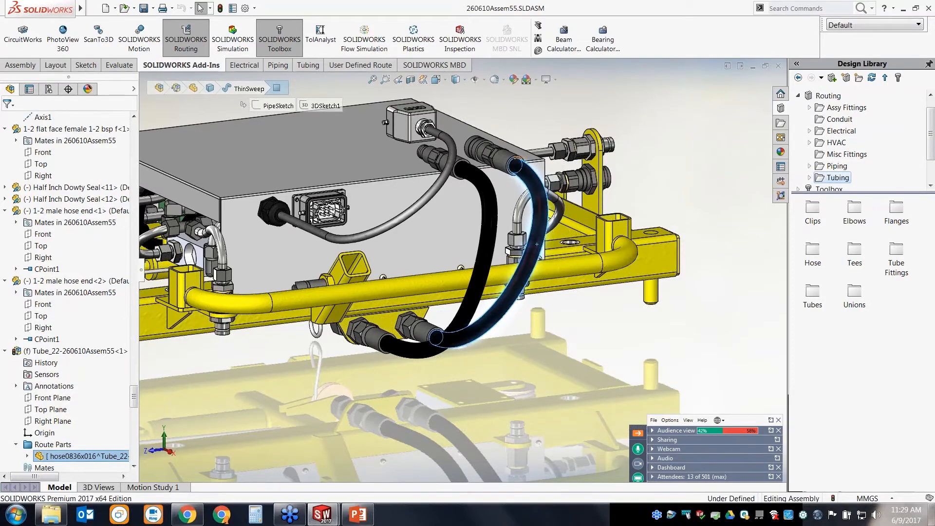
click(78, 352)
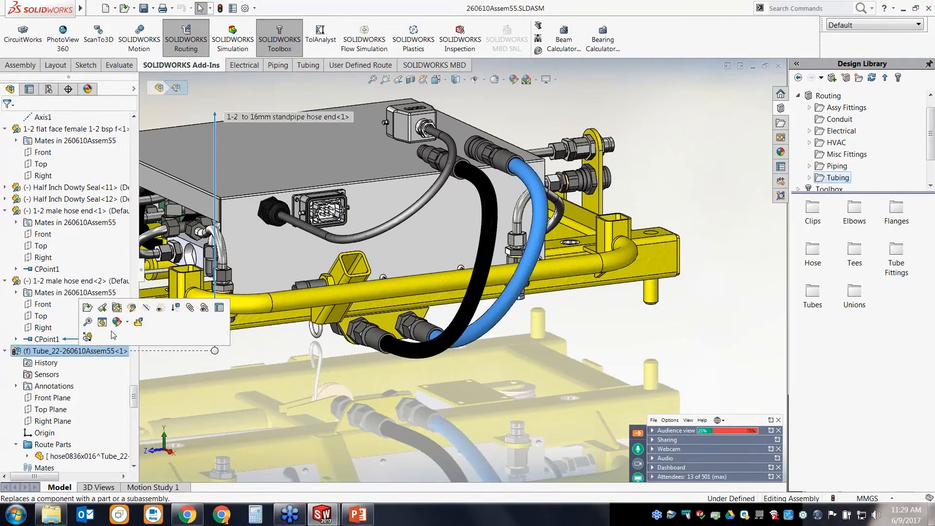
click(131, 316)
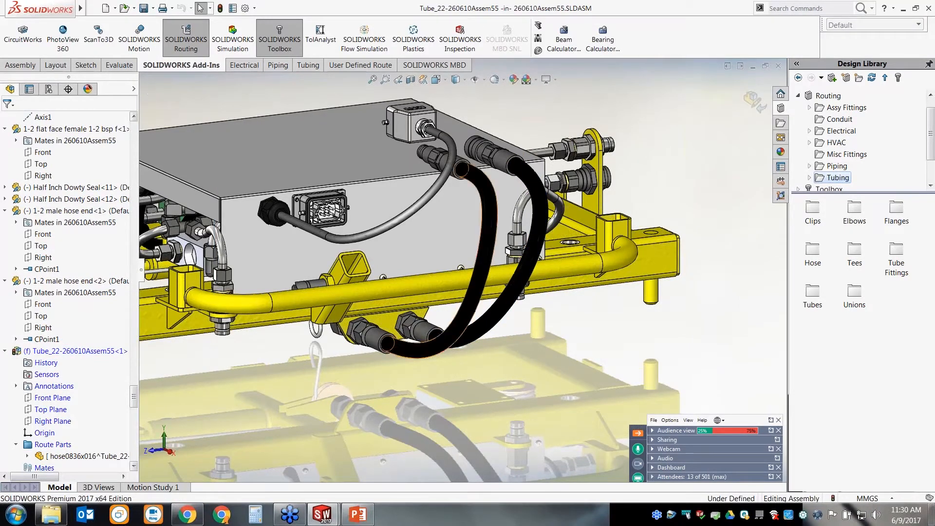
click(499, 306)
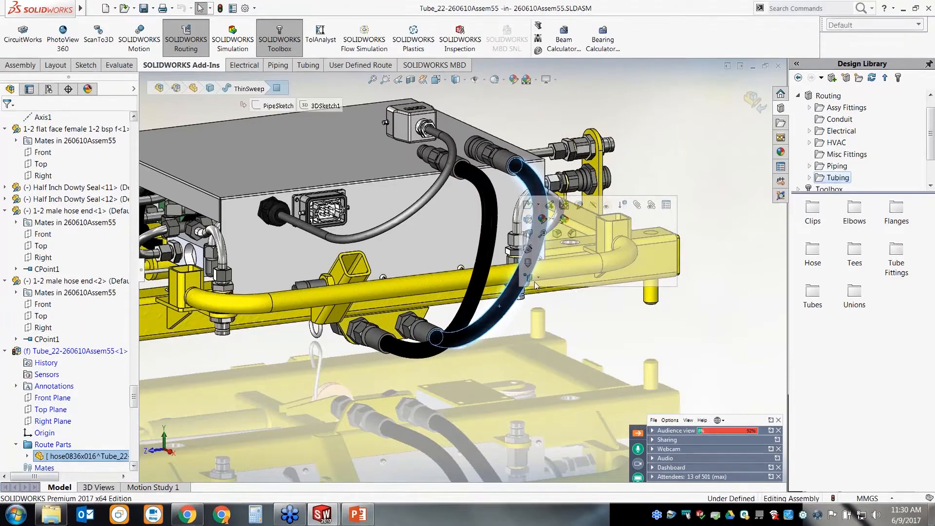
right_click(508, 310)
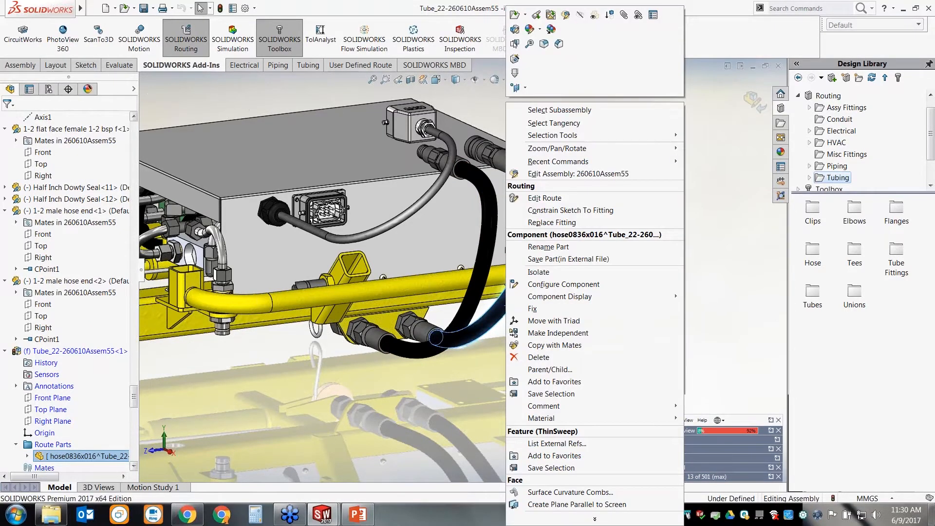
click(552, 200)
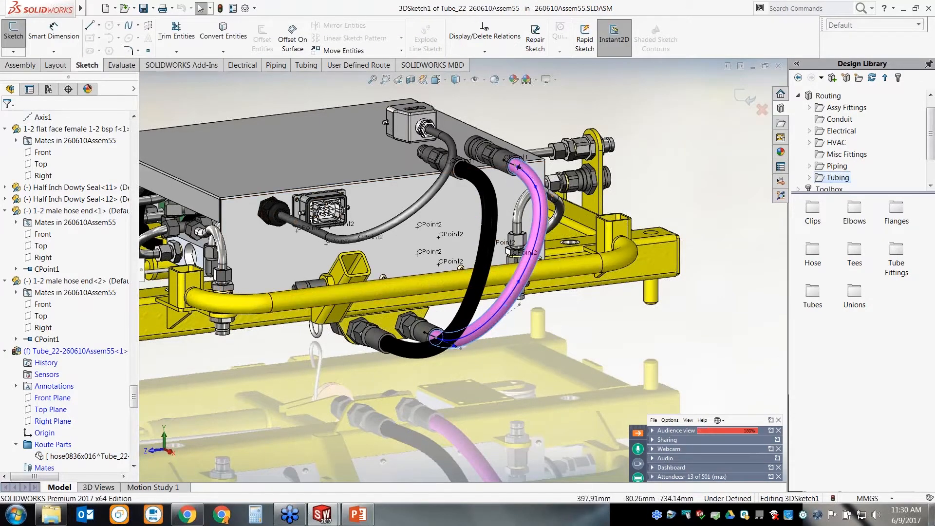
- Move the lower spline point of the hose route along the Z axis, away from the neighbouring black hose
key(ctrl+4)
scroll(480, 265, down, 4)
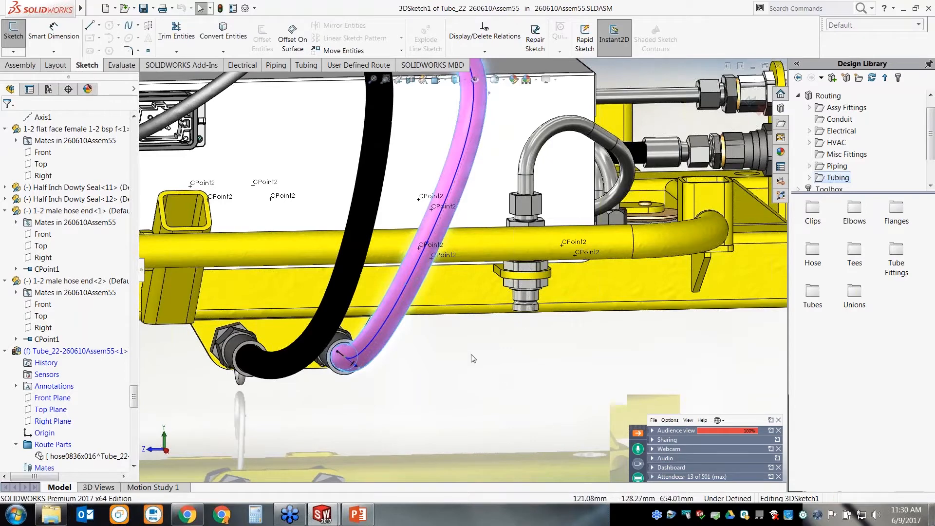
click(407, 285)
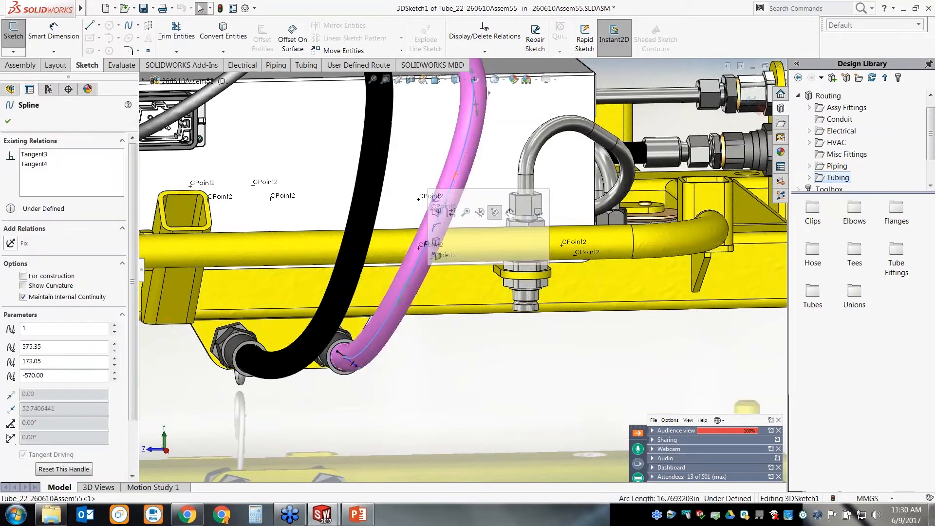
middle_drag(504, 343, 443, 340)
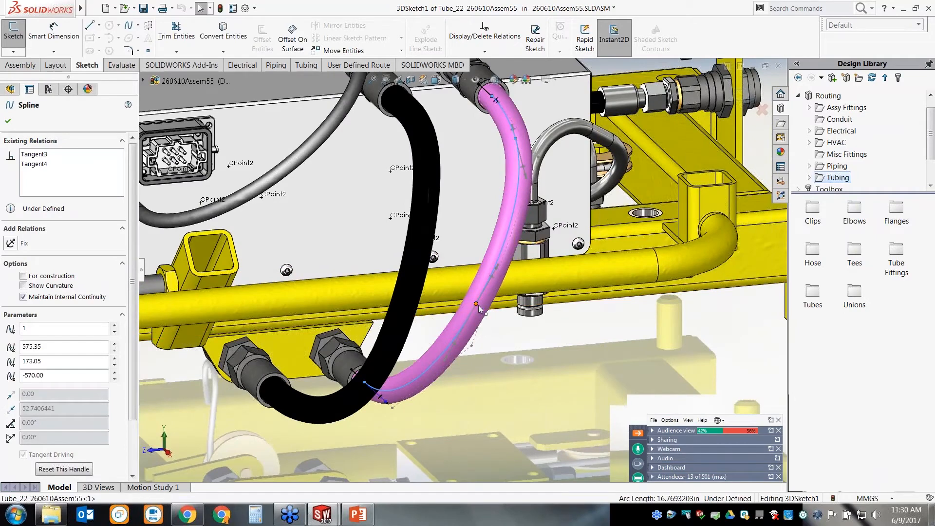
click(476, 303)
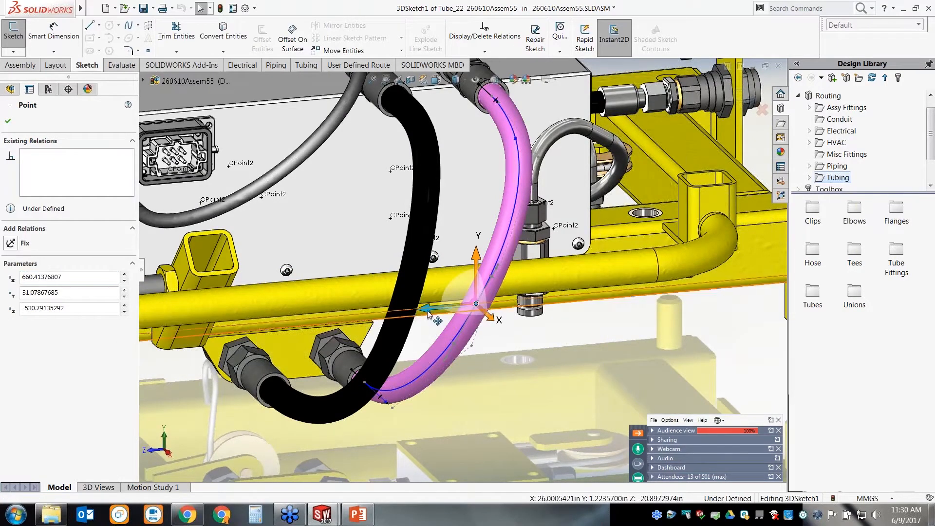
drag(428, 314, 468, 311)
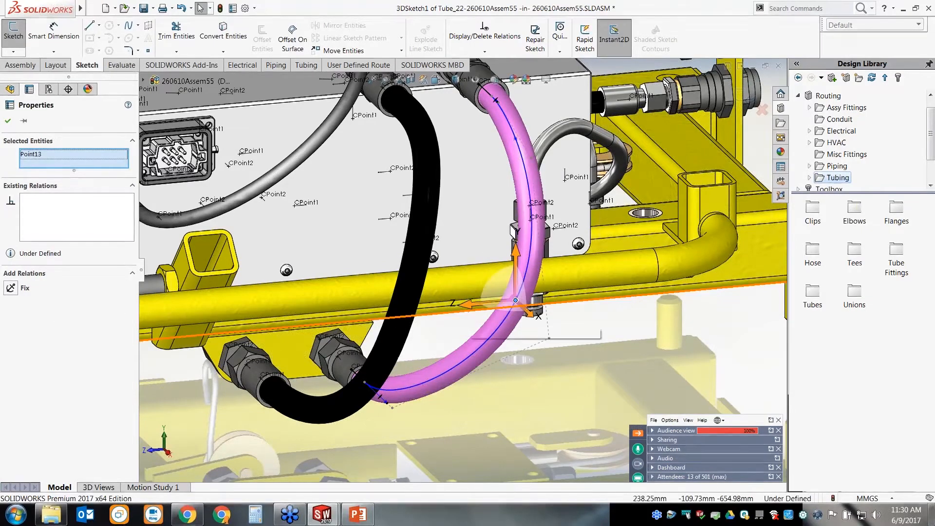
- Lower the same spline point along Y and shift it inward along X, bringing the hose curve closer to the frame
middle_drag(468, 311, 336, 232)
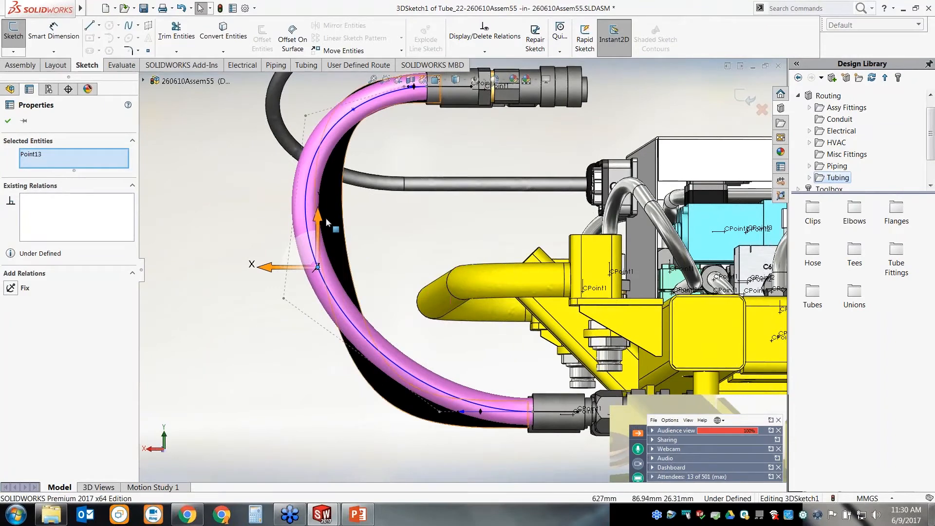
drag(319, 220, 318, 242)
drag(268, 291, 284, 293)
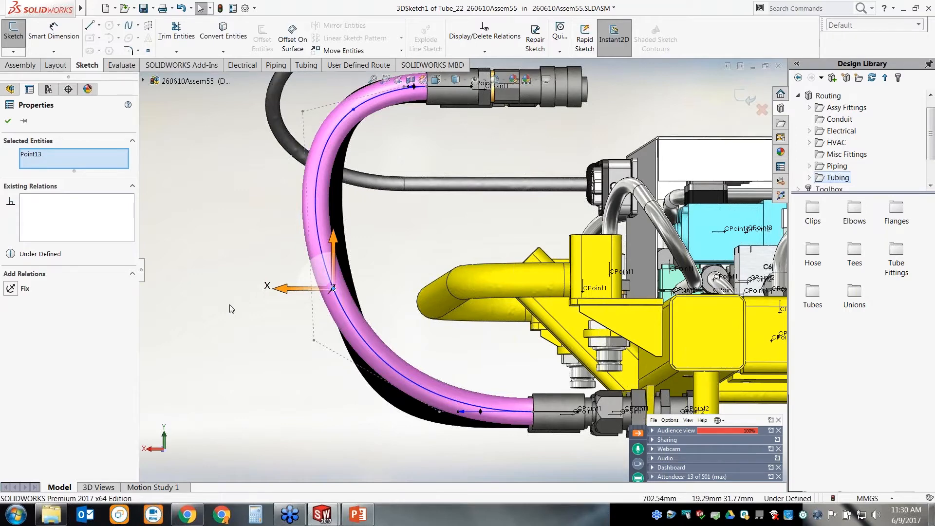
- Inspect the reshaped hose, accept the point changes, and leave route and subassembly editing to return to 260610Assem55
middle_drag(275, 265, 493, 325)
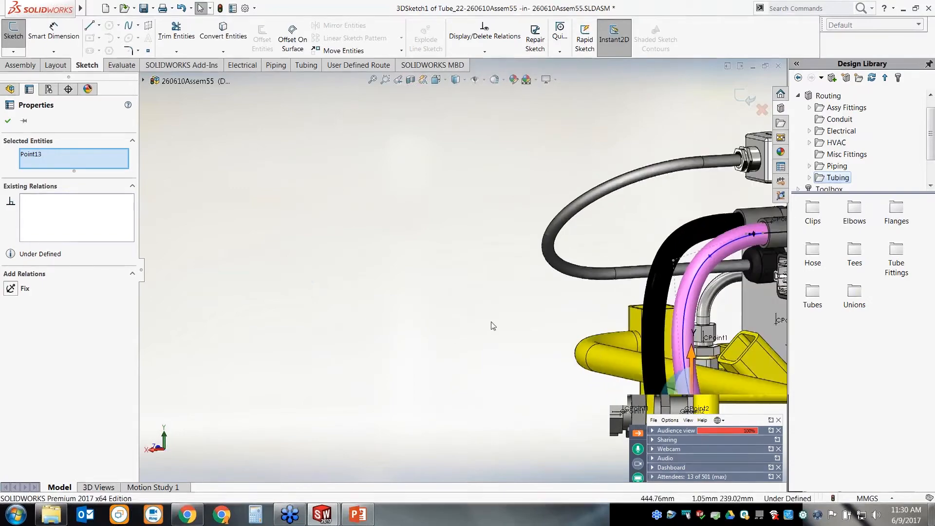
scroll(682, 360, up, 5)
scroll(710, 364, down, 1)
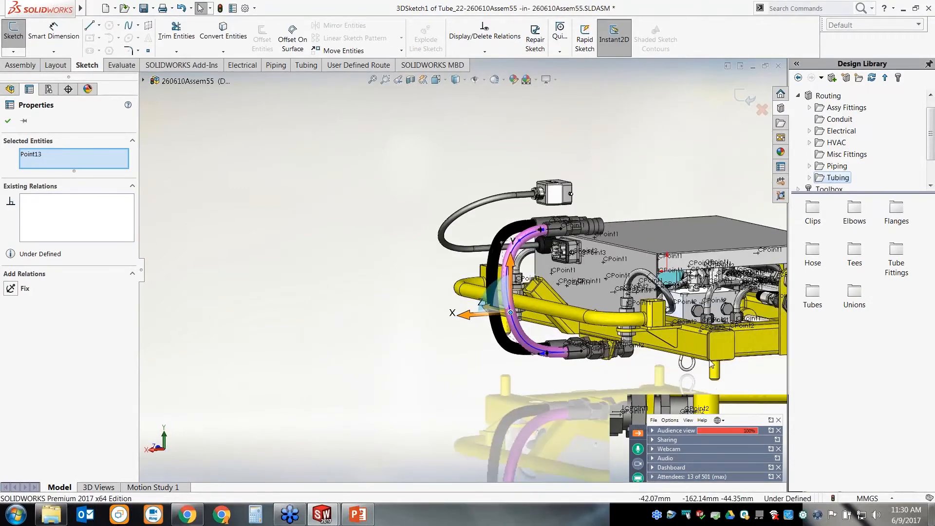
scroll(711, 364, down, 5)
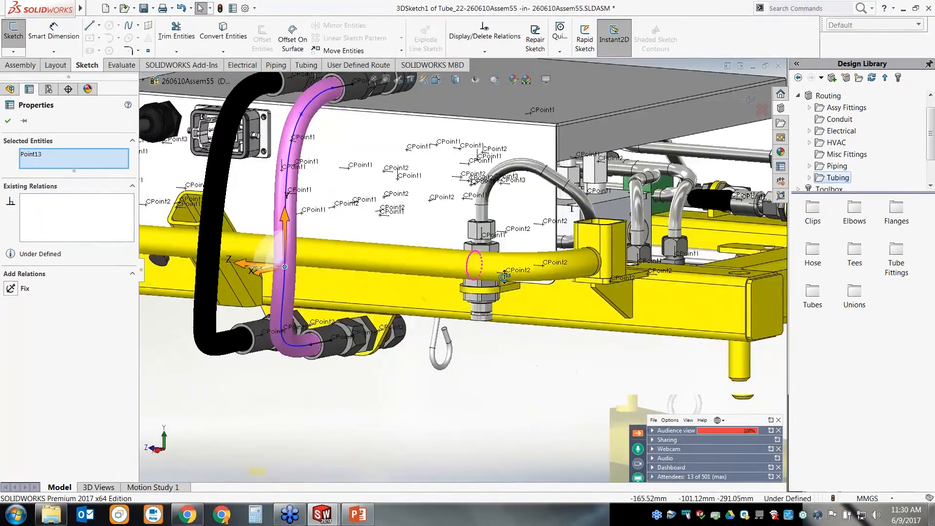
middle_drag(504, 277, 121, 249)
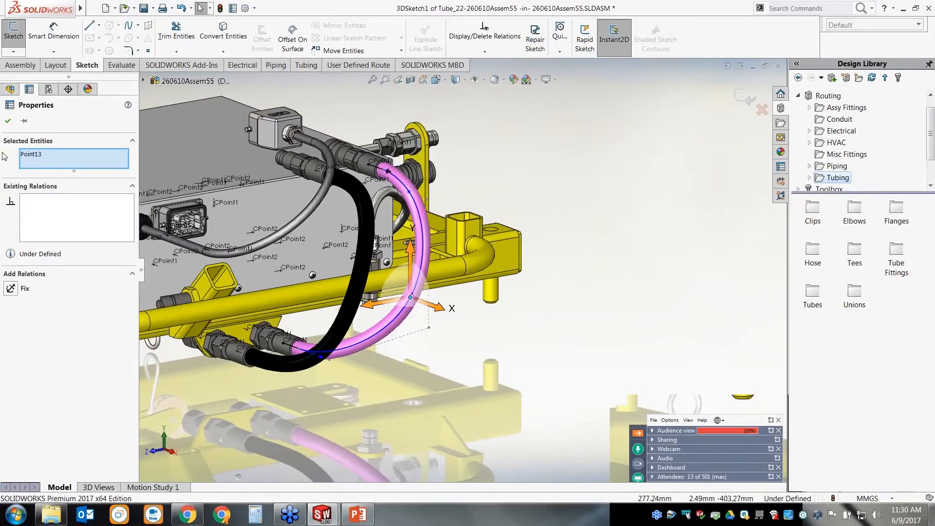
click(7, 122)
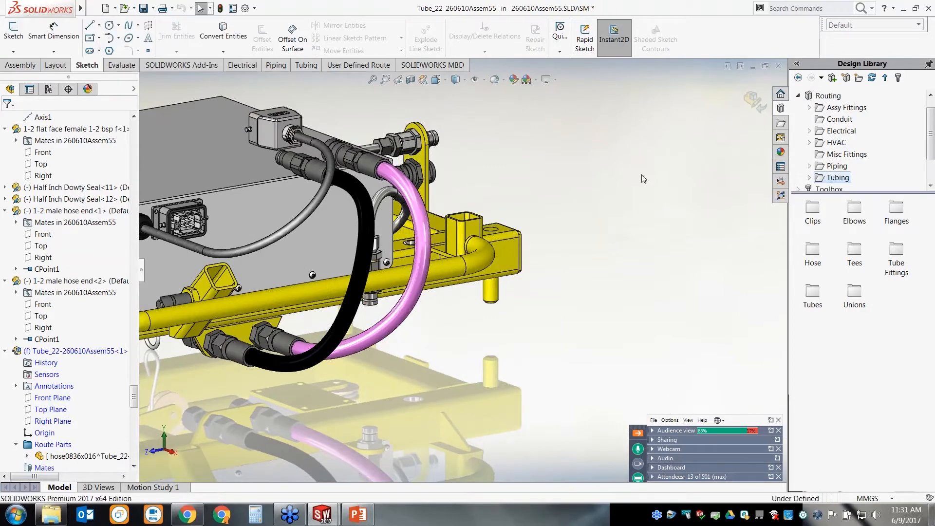
click(756, 100)
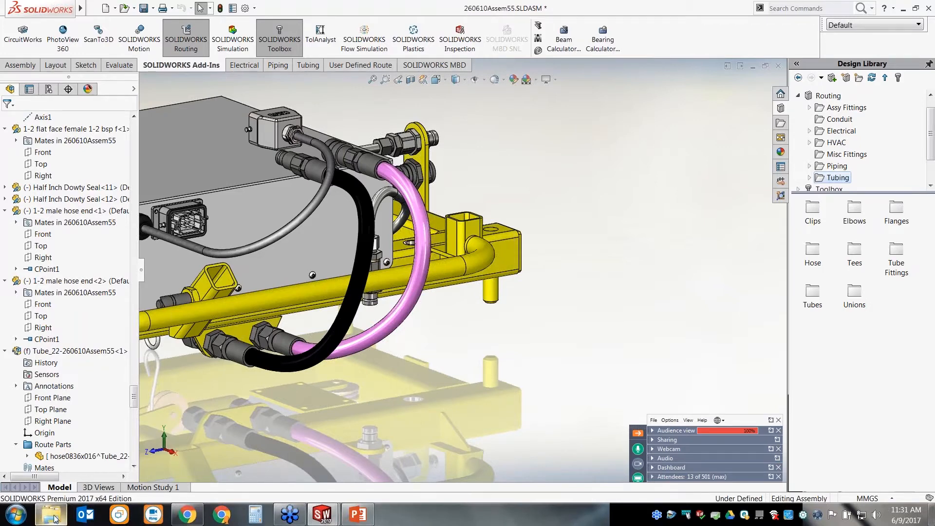
- Run KSW.bat from the Aero & Automotive folder to force SOLIDWORKS to close
mouse_move(55, 519)
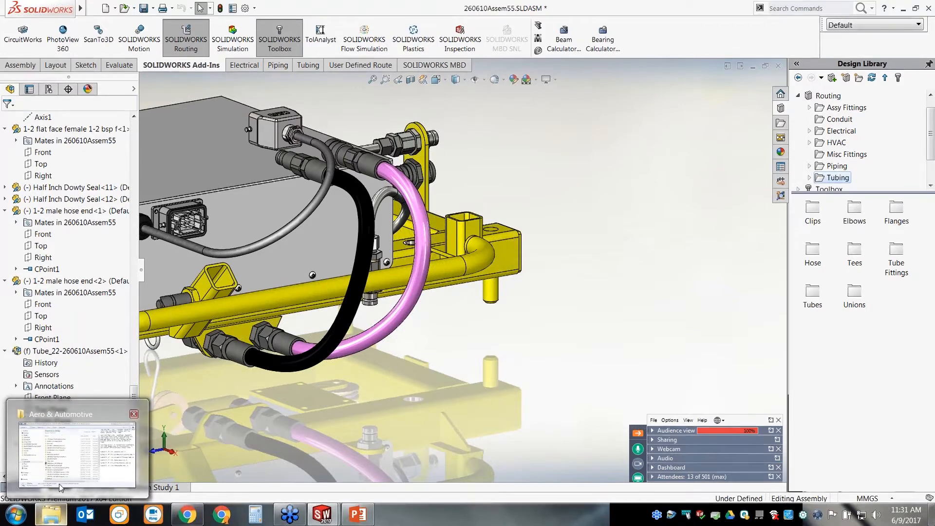
click(66, 448)
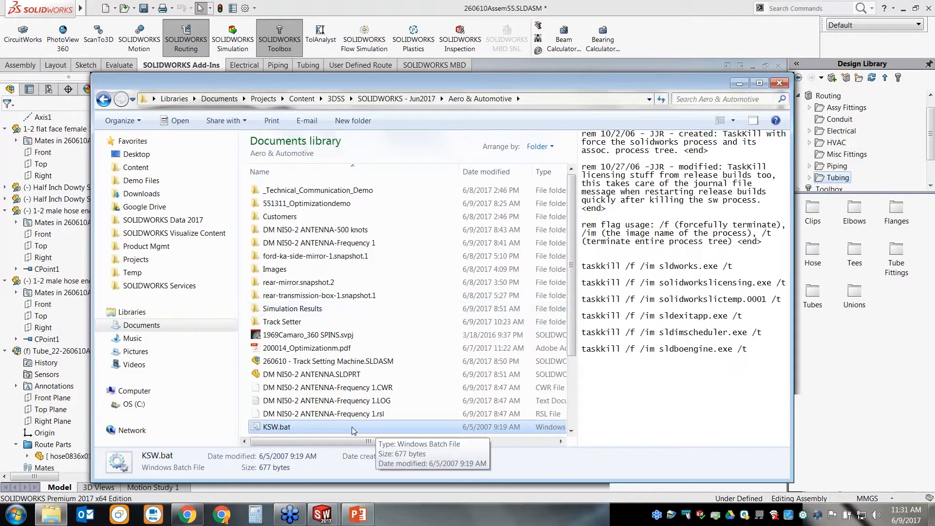
double_click(371, 427)
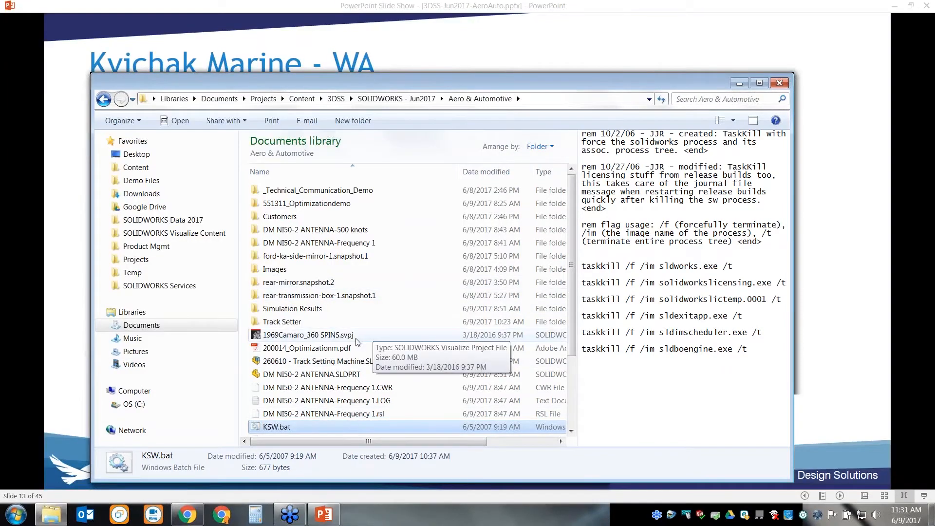
- Switch to the PowerPoint slide show, play the Kvichak Marine video and lower its playback volume slightly
click(325, 517)
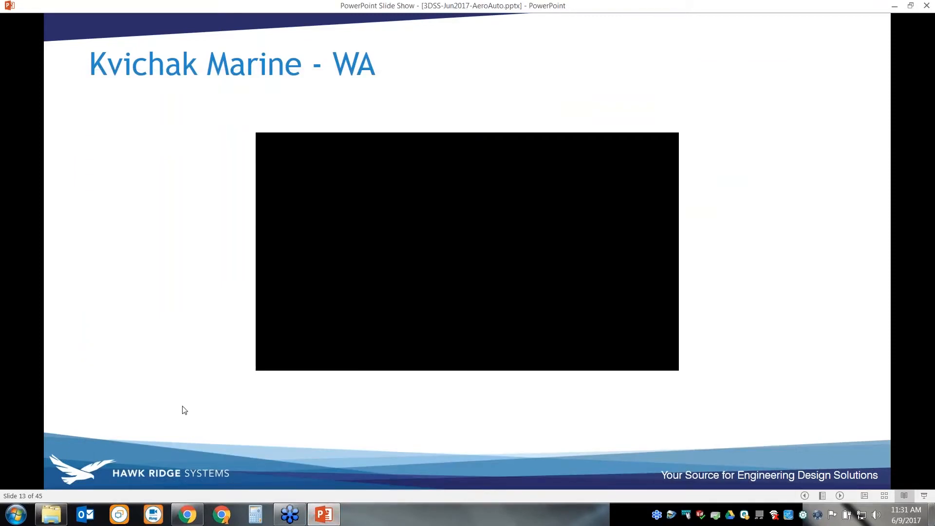
mouse_move(323, 288)
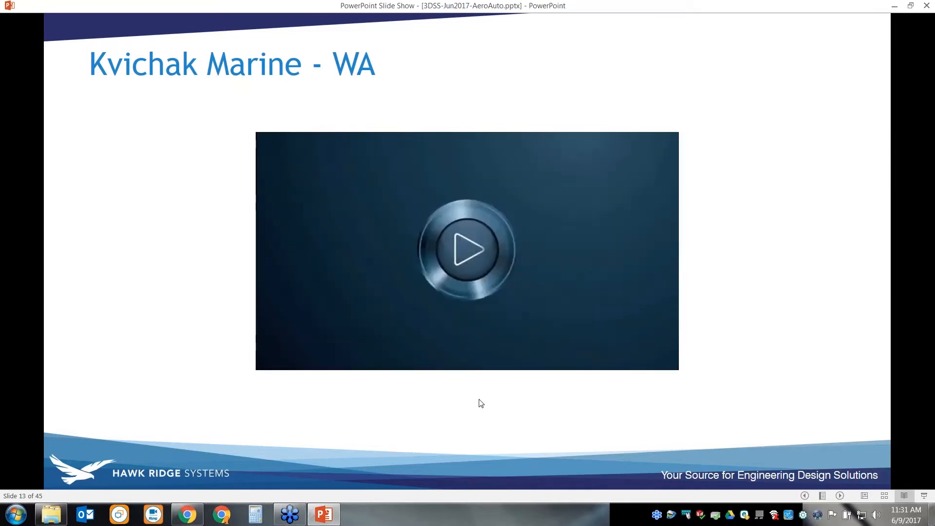
mouse_move(597, 360)
mouse_move(655, 354)
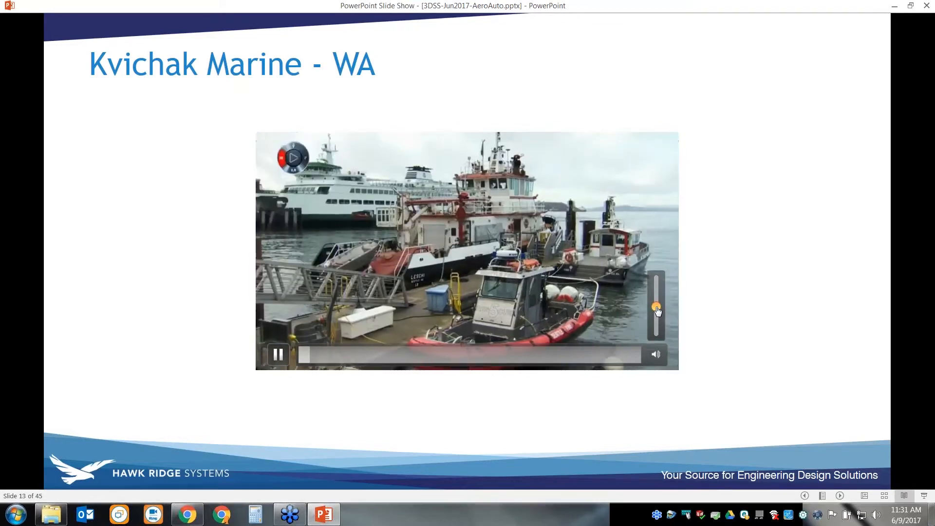
drag(656, 310, 657, 316)
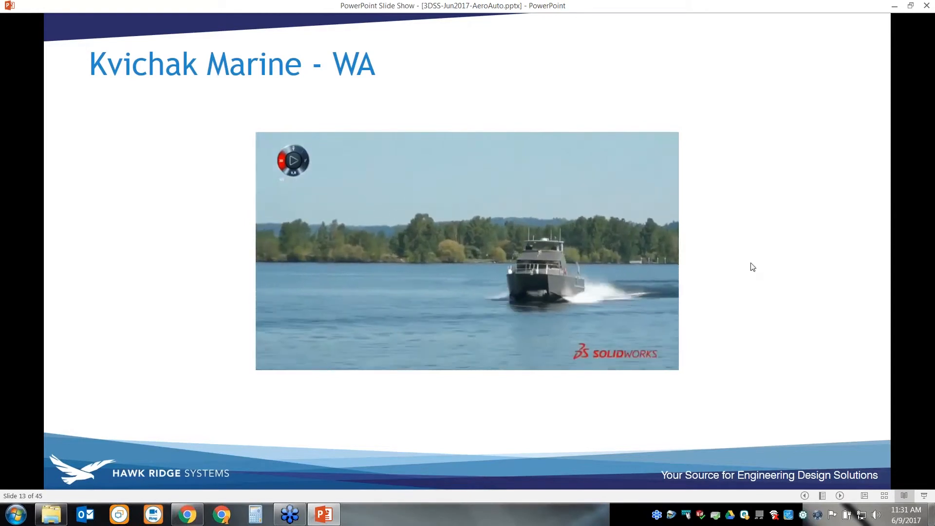
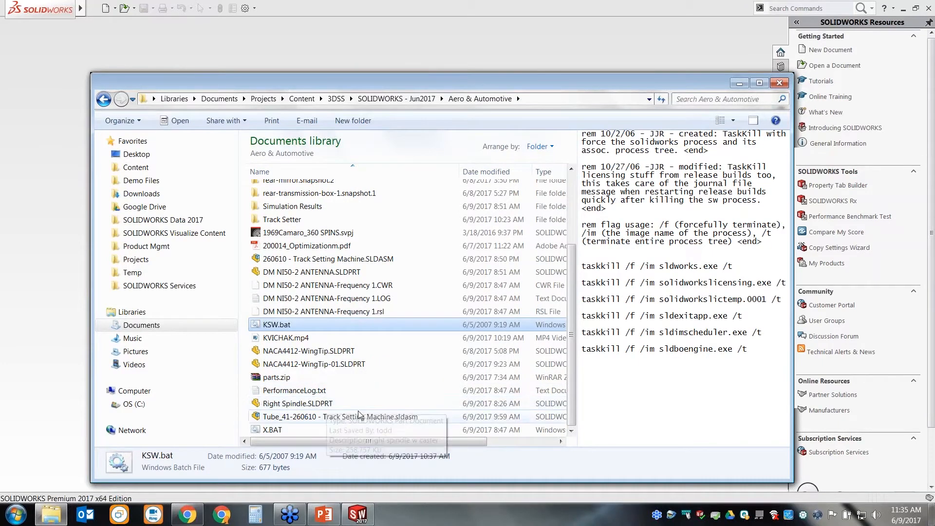
- Open Right Spindle.SLDPRT from the Aero & Automotive folder in SOLIDWORKS and view the part
click(331, 407)
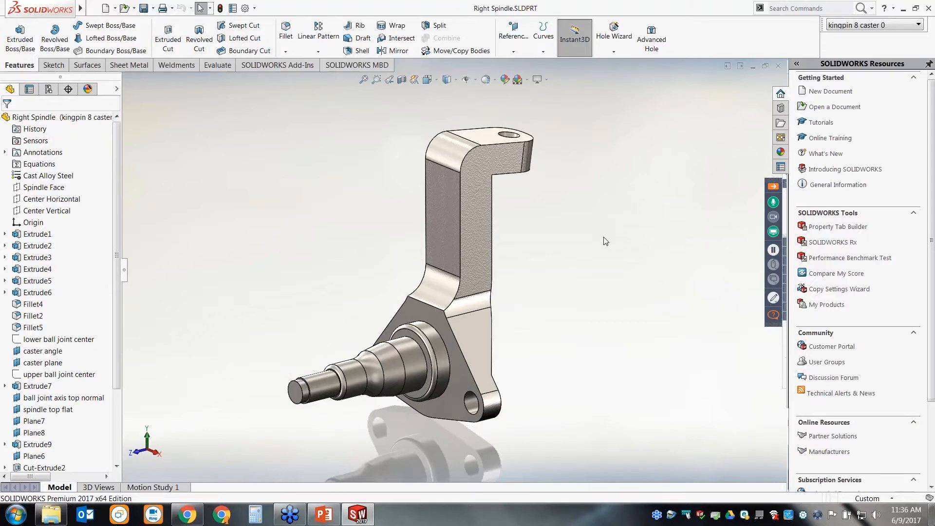
mouse_move(603, 237)
middle_down()
mouse_move(585, 235)
mouse_move(612, 236)
mouse_move(542, 230)
mouse_move(599, 234)
mouse_move(603, 244)
middle_up()
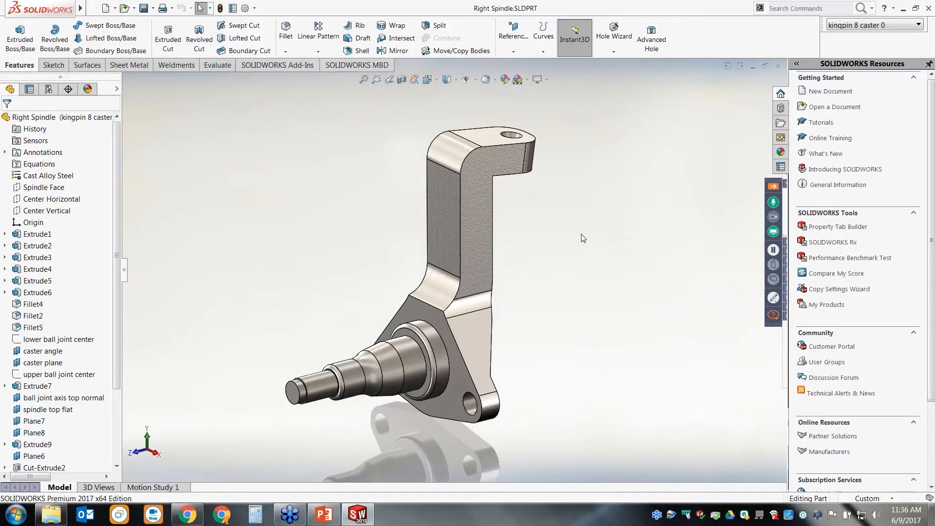
- Load the SOLIDWORKS Simulation add-in for the Right Spindle part
mouse_move(569, 251)
middle_down()
mouse_move(579, 249)
mouse_move(570, 259)
mouse_move(582, 261)
middle_up()
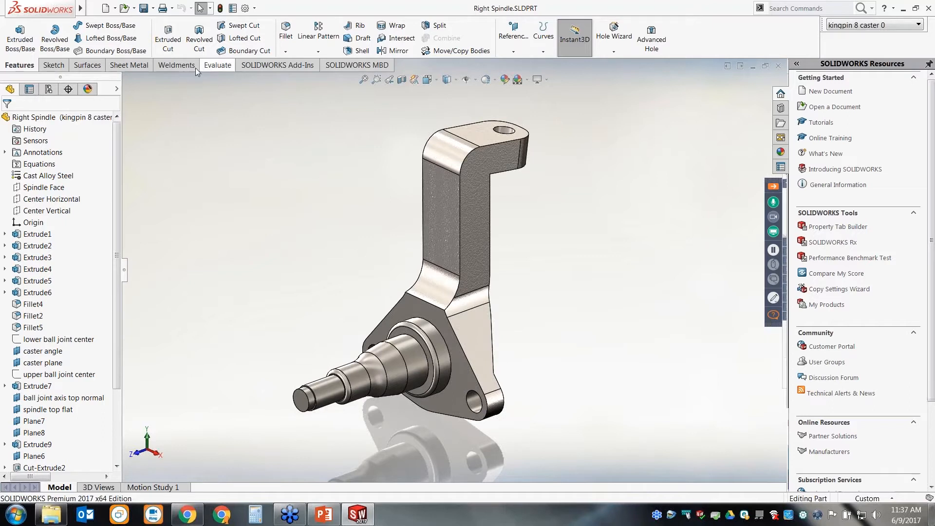
click(271, 65)
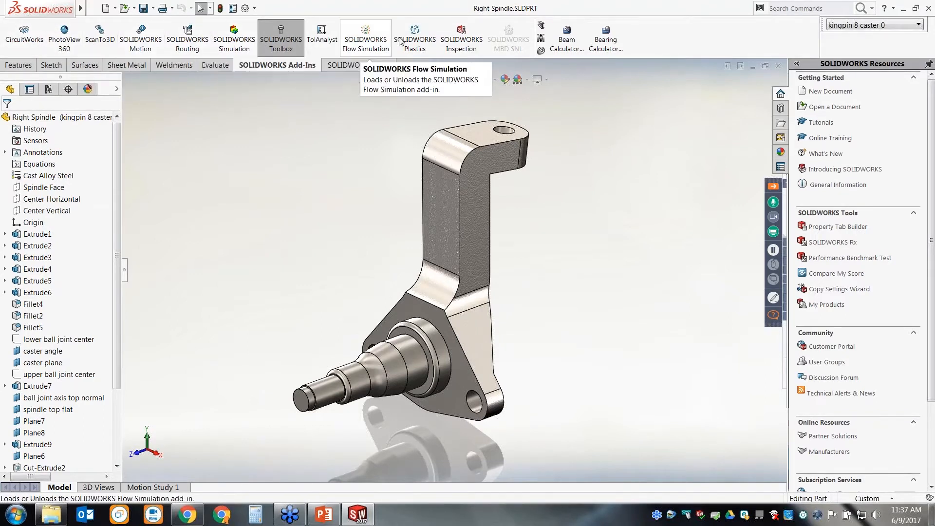
click(234, 36)
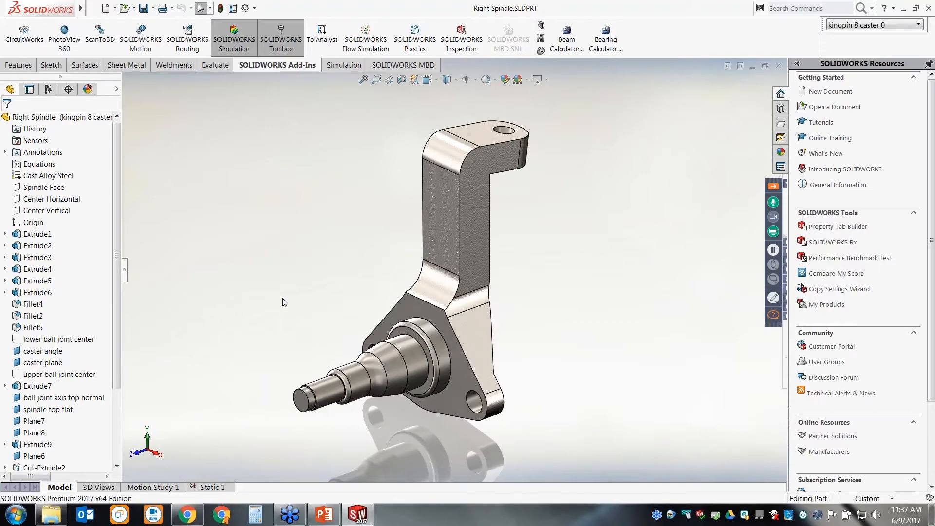
- Create a new static simulation study named Static 2 for the spindle
middle_drag(282, 298, 233, 253)
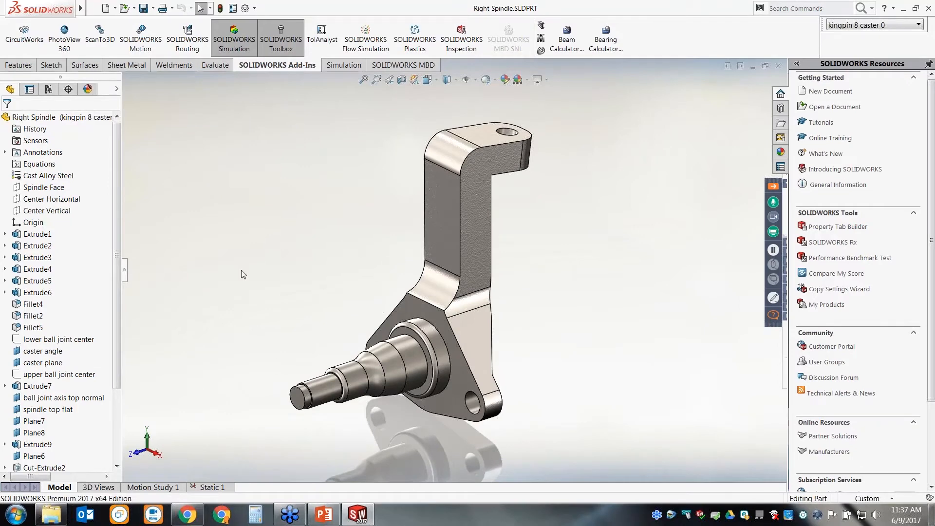
click(349, 68)
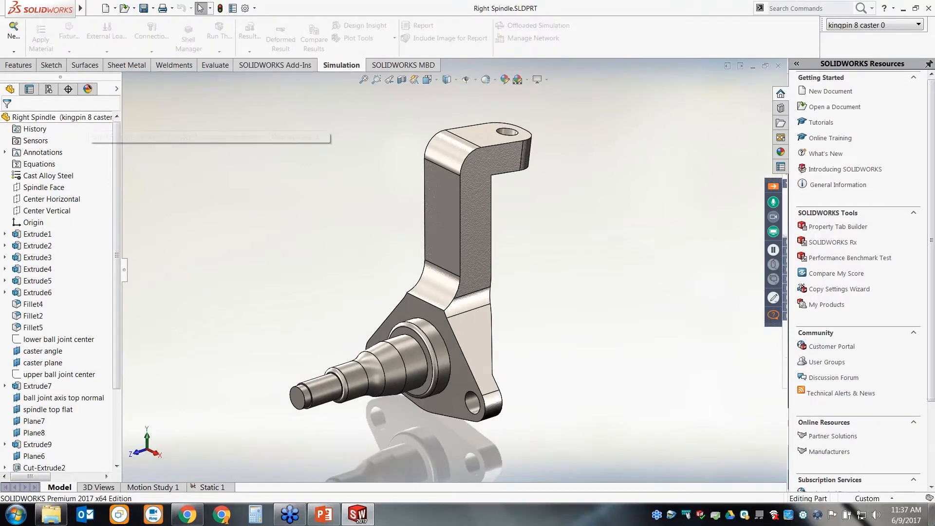
click(15, 52)
click(34, 64)
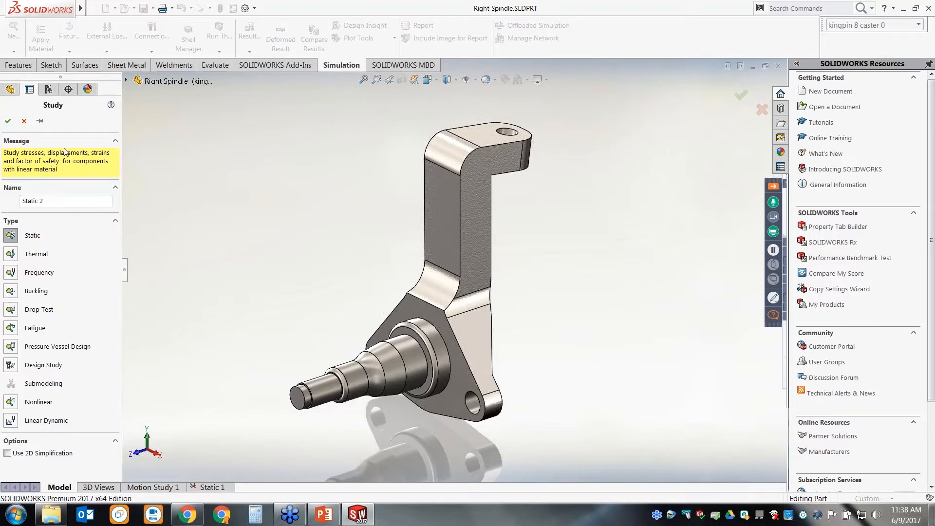
click(7, 121)
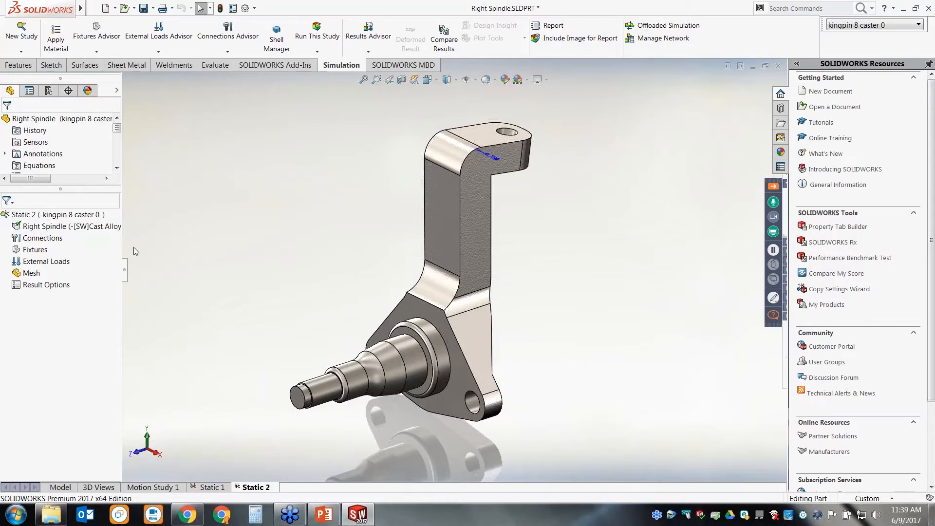
- Apply a Fixed Geometry fixture to the flat upper face around the hole at the top of the spindle arm
right_click(43, 242)
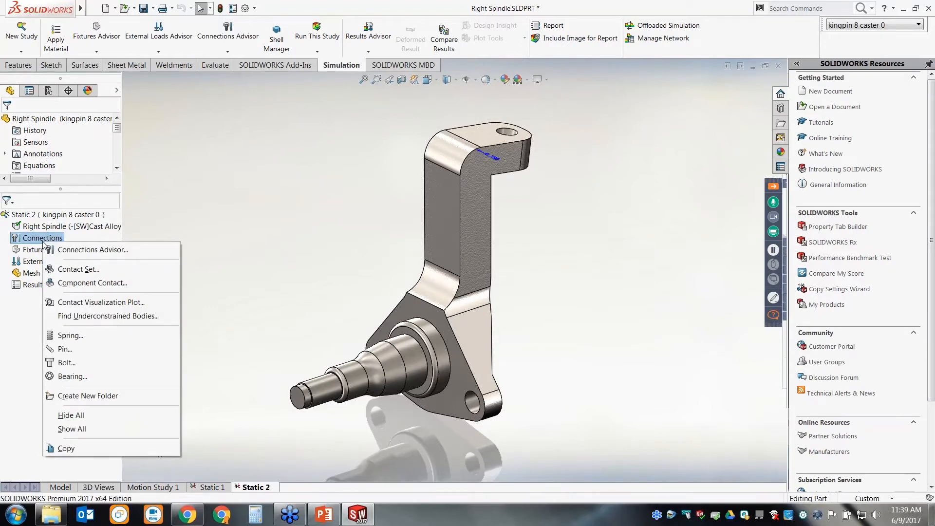
right_click(34, 250)
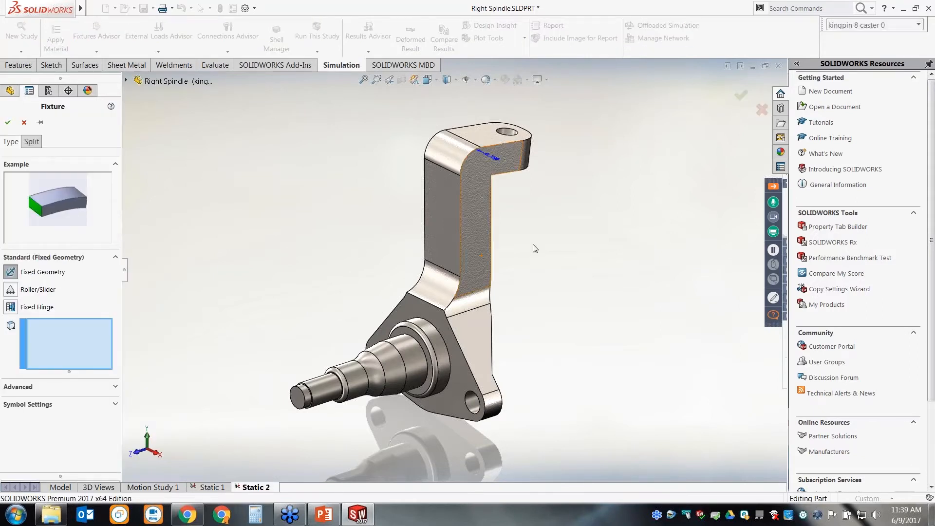
click(481, 140)
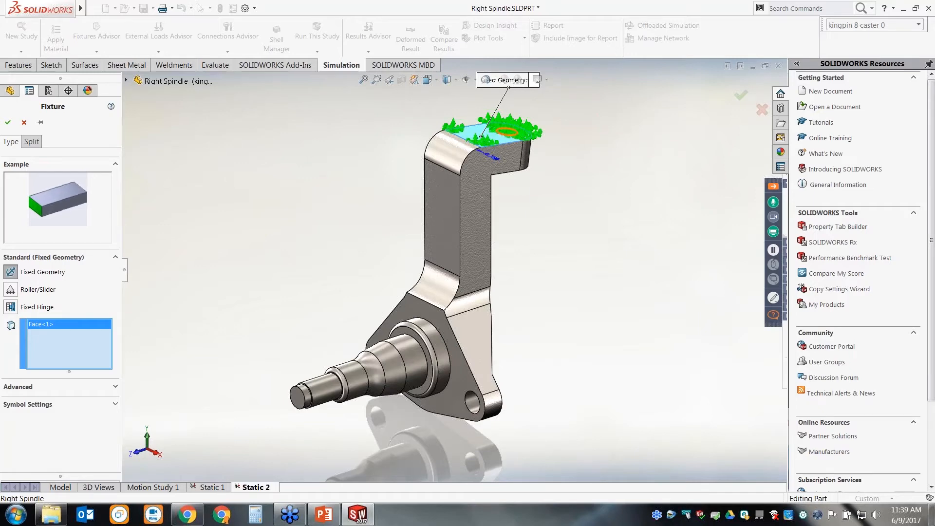
click(7, 122)
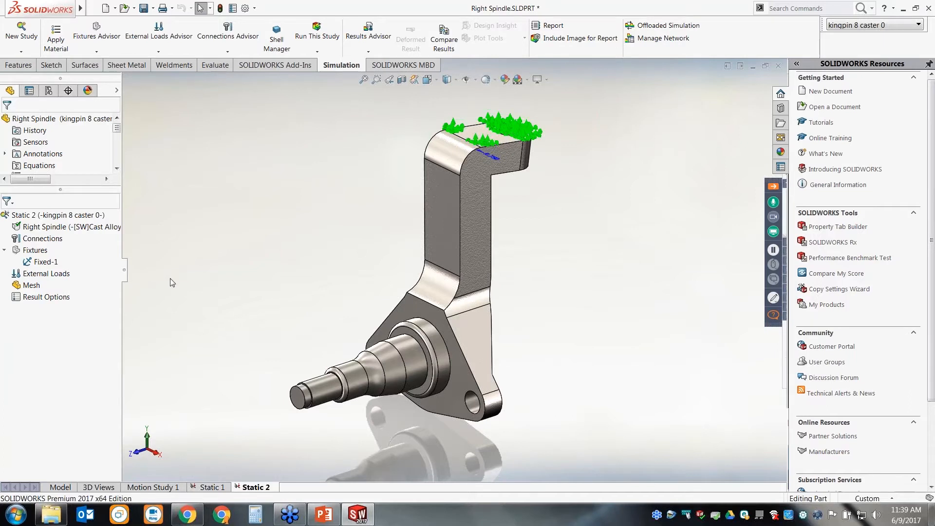
- Start a force load on the narrow cylindrical face of the spindle shaft, with the Spindle Face plane as its direction reference
right_click(52, 275)
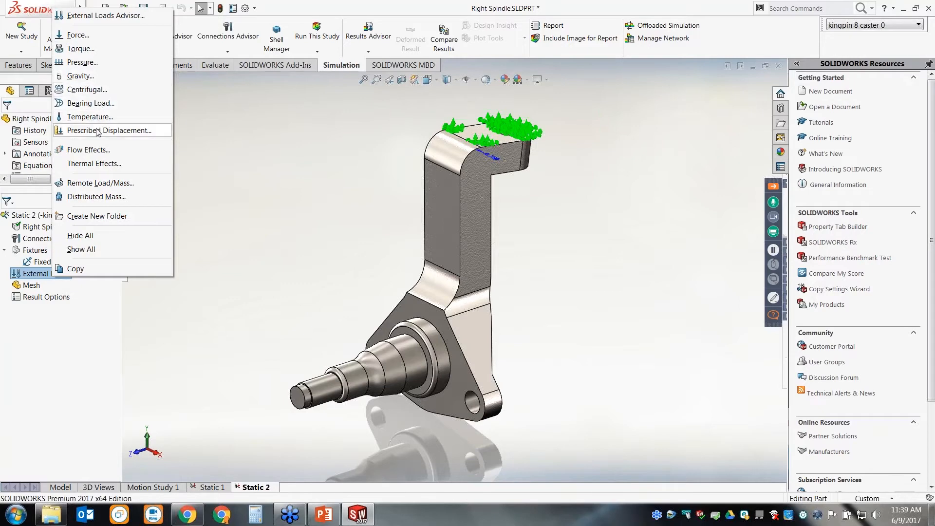
click(98, 36)
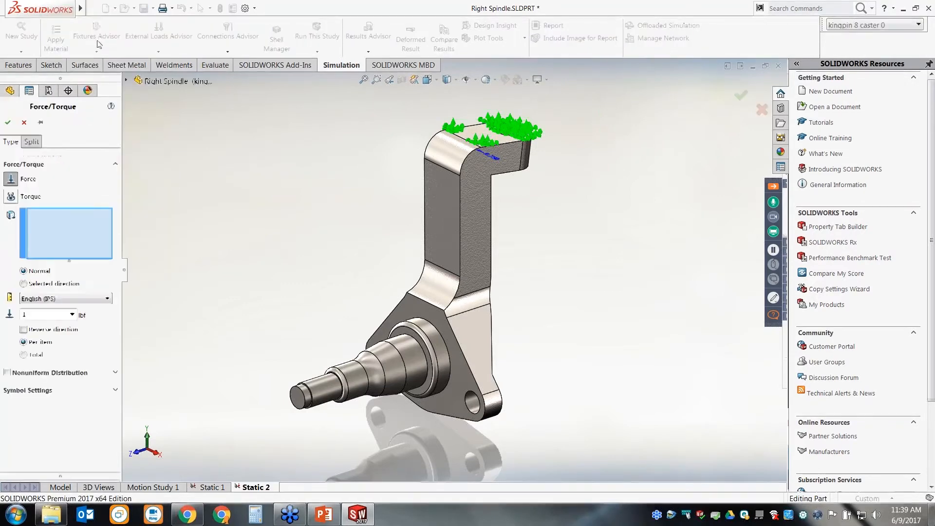
click(351, 374)
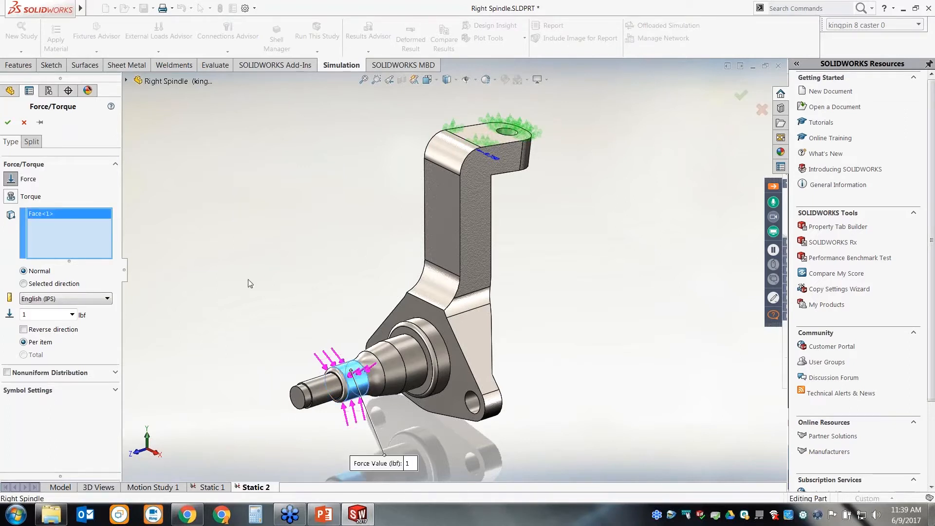
middle_drag(379, 404, 390, 387)
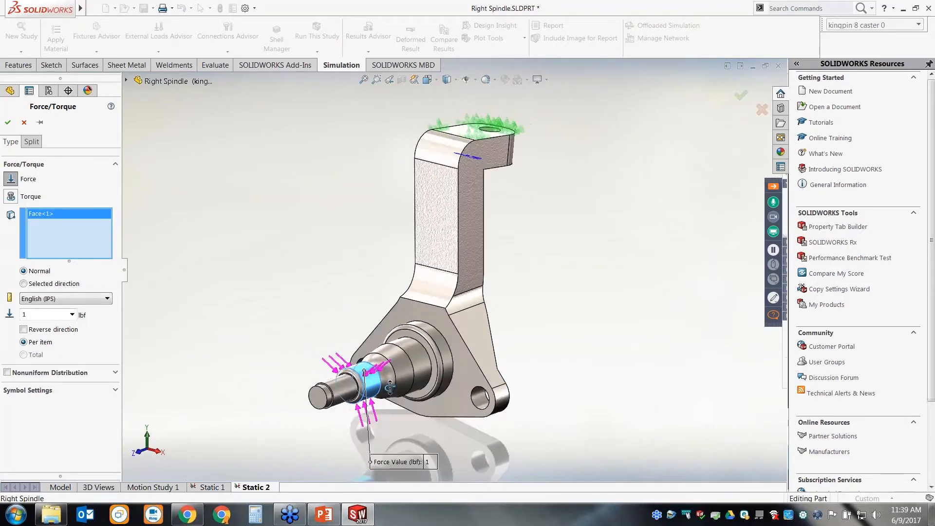
scroll(390, 387, down, 5)
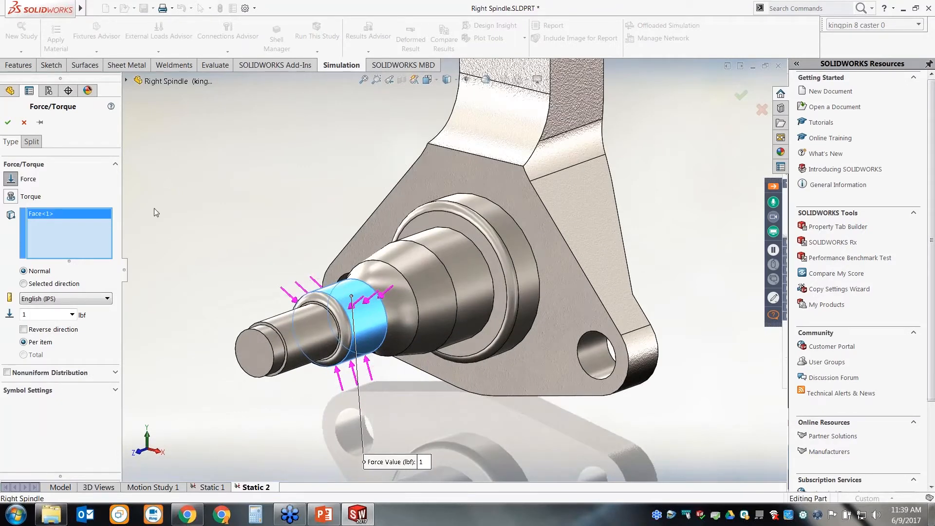
click(24, 284)
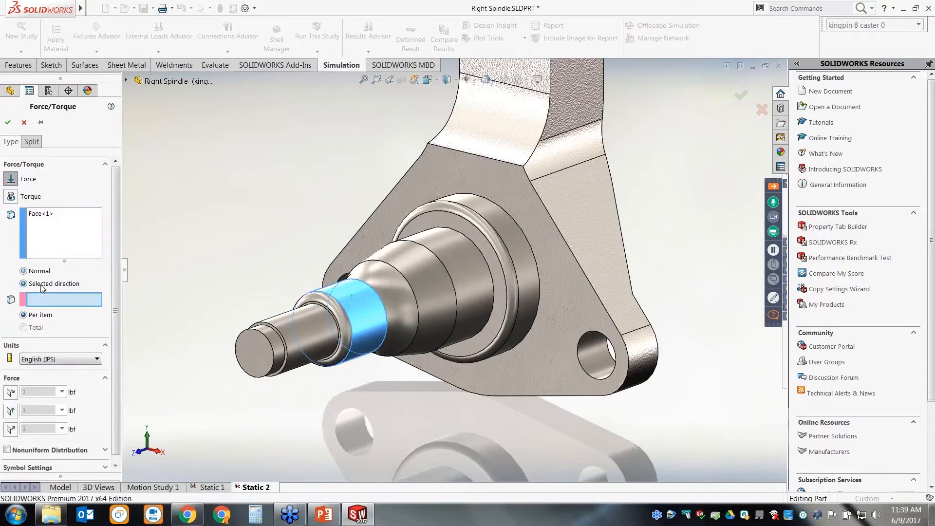
click(127, 81)
click(181, 151)
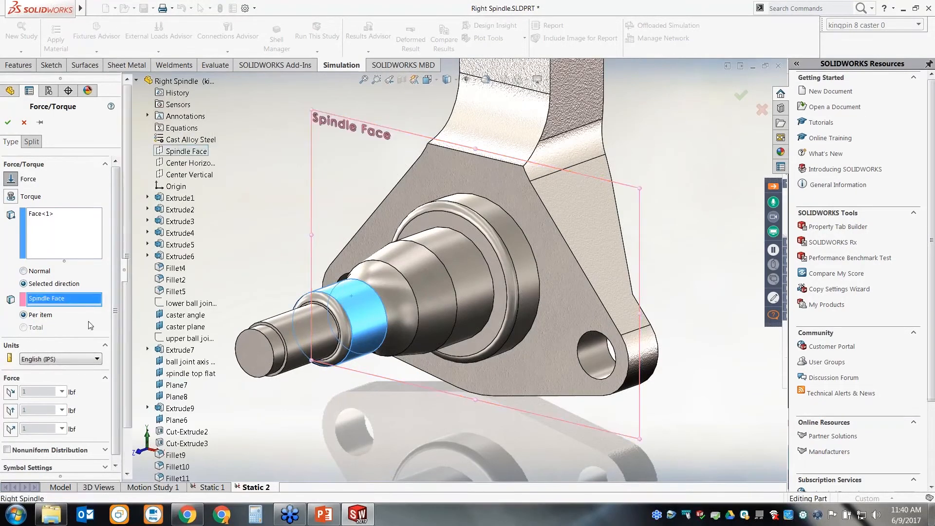
- Set the shaft force to 1000 lbf upward along plane direction 2 and accept the load
click(13, 410)
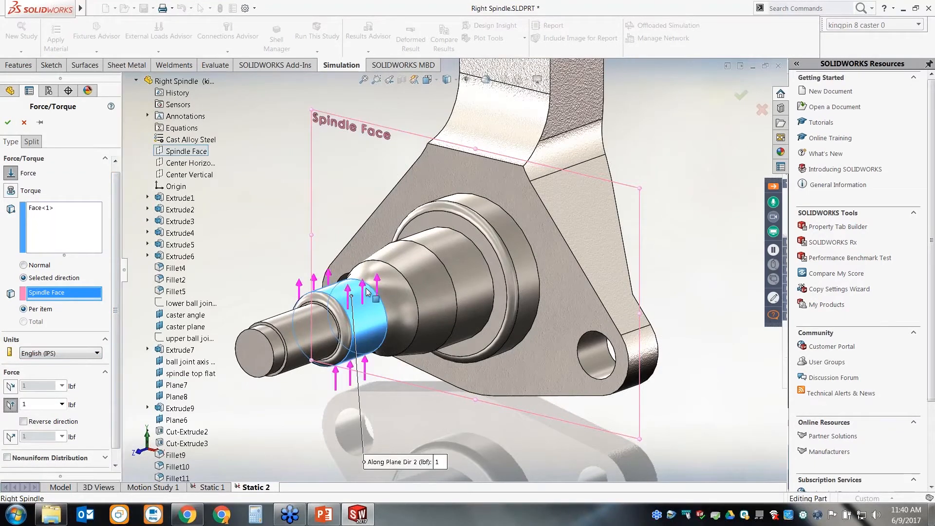
double_click(50, 405)
text(1000)
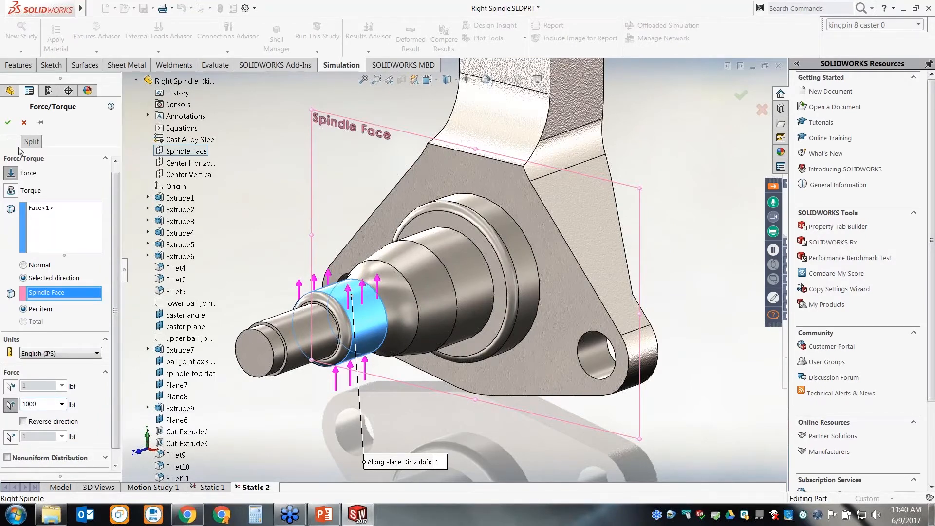
click(8, 122)
- Check the load and fixture symbols on the spindle and create its mesh at the default density
scroll(276, 278, up, 6)
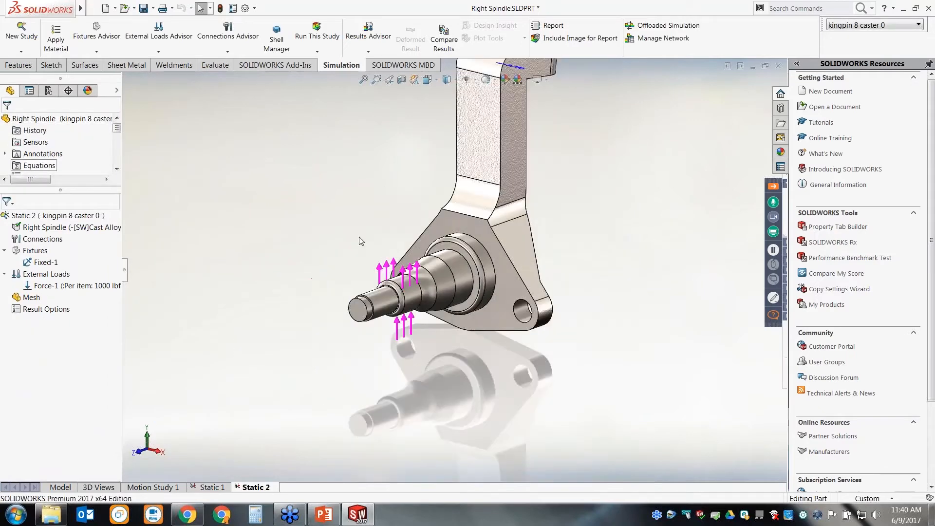
scroll(437, 329, down, 3)
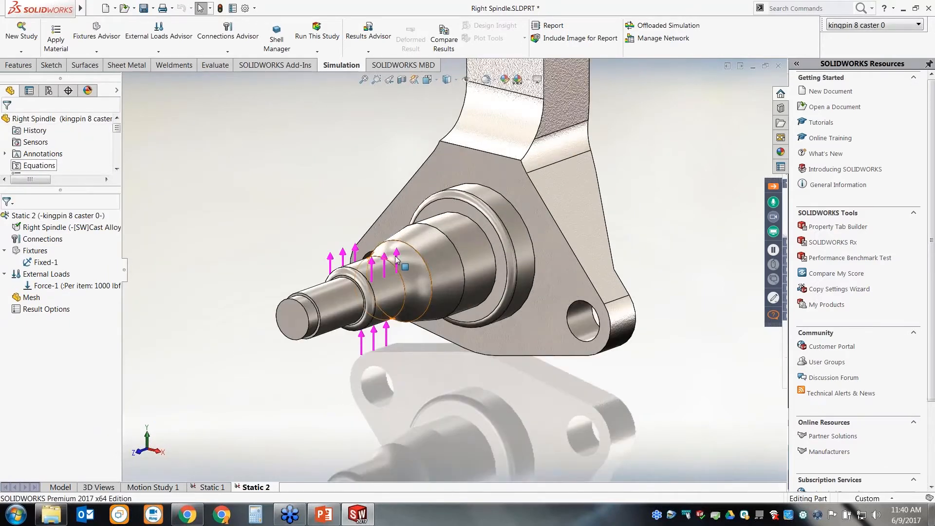
scroll(531, 172, up, 3)
scroll(532, 139, down, 3)
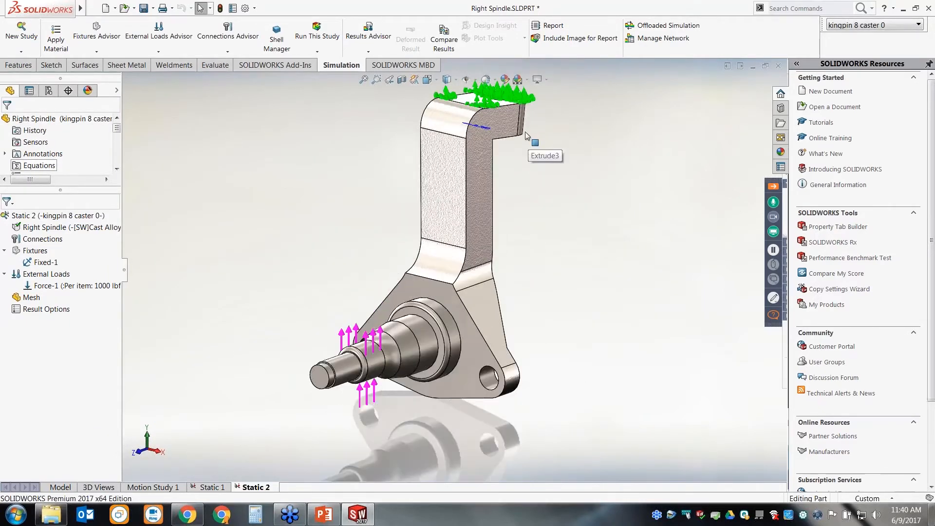
right_click(35, 298)
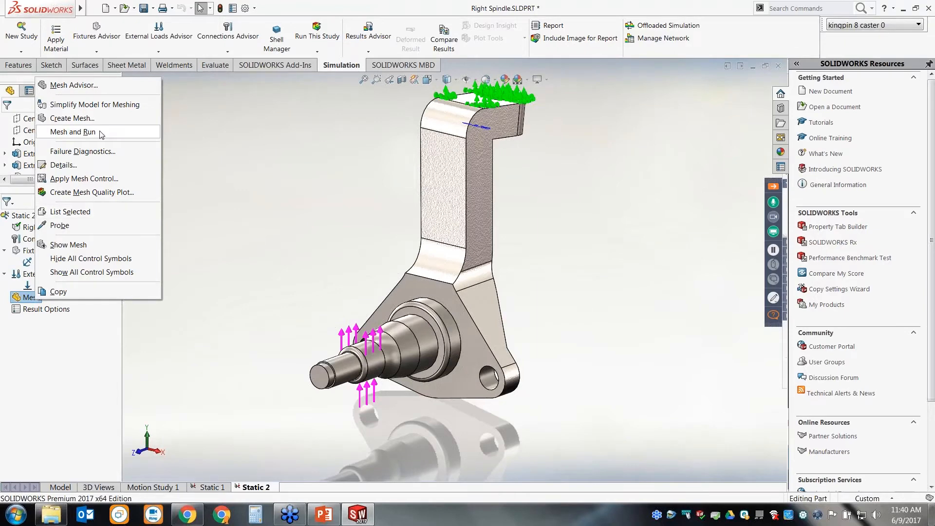
click(86, 118)
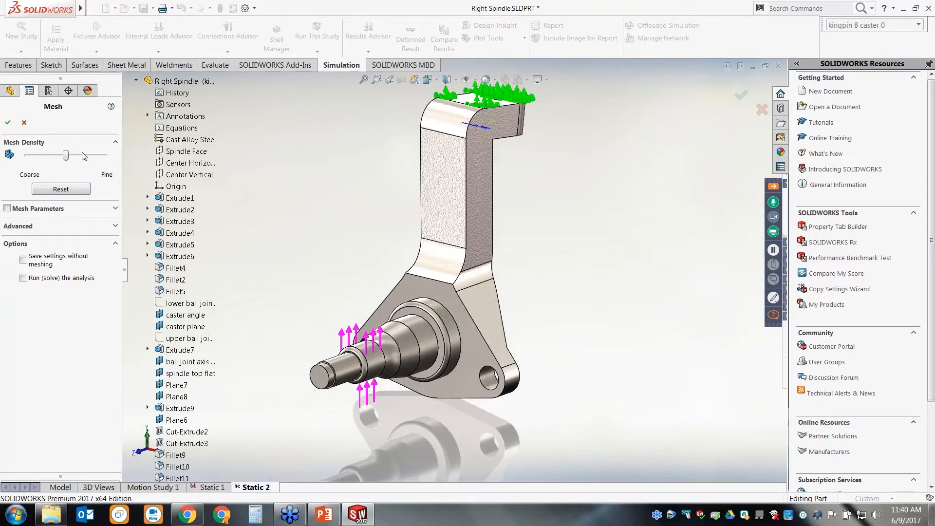
click(9, 123)
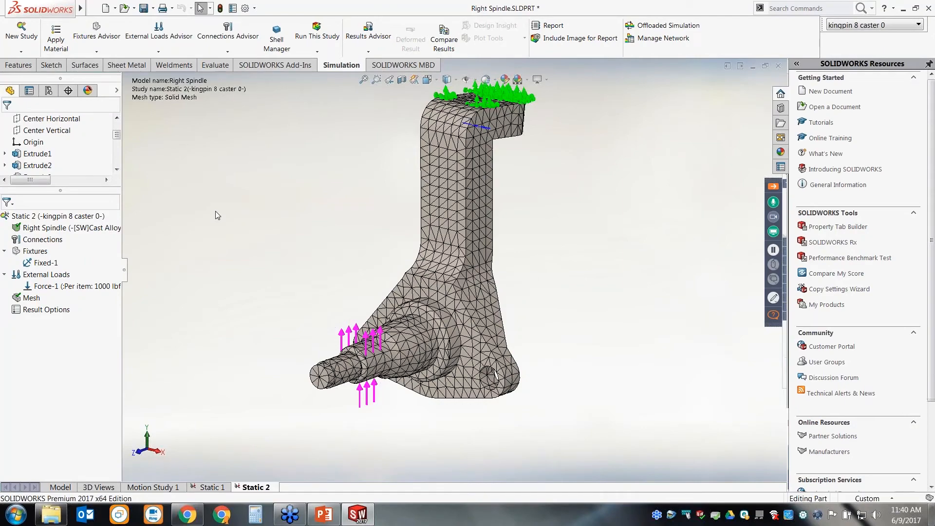
- Inspect the meshed spindle and run the Static 2 study
middle_drag(420, 259, 499, 225)
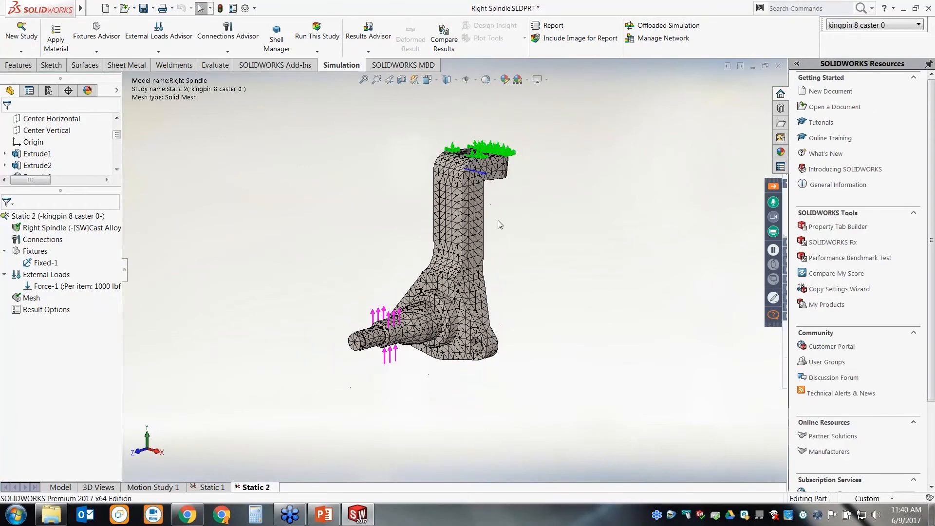
scroll(493, 224, down, 2)
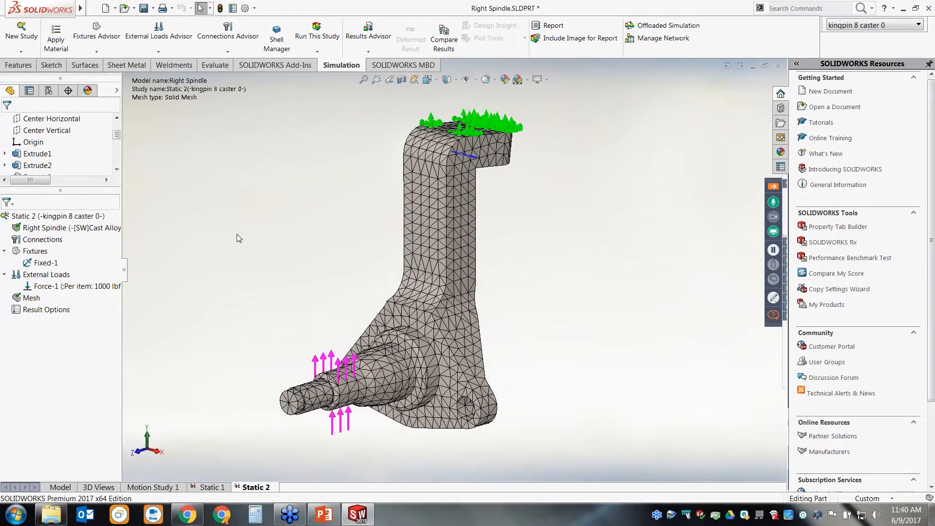
right_click(33, 216)
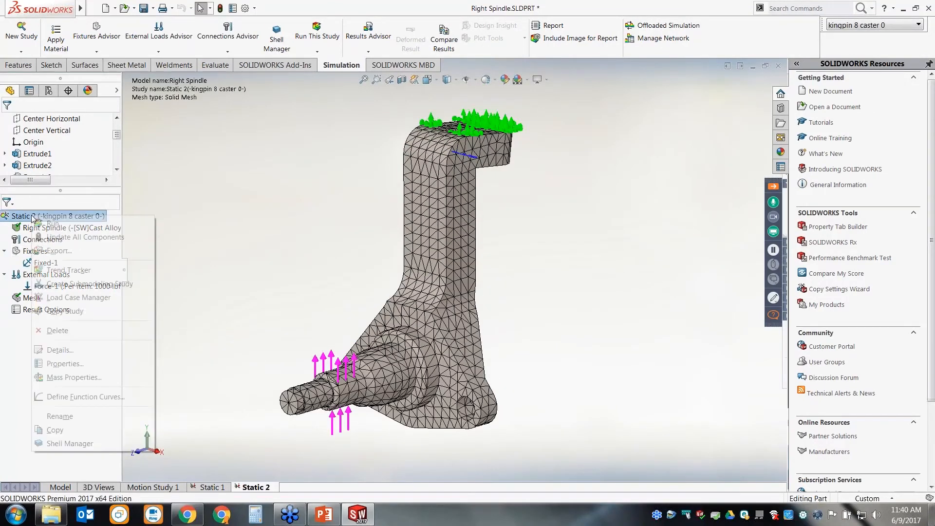
click(76, 226)
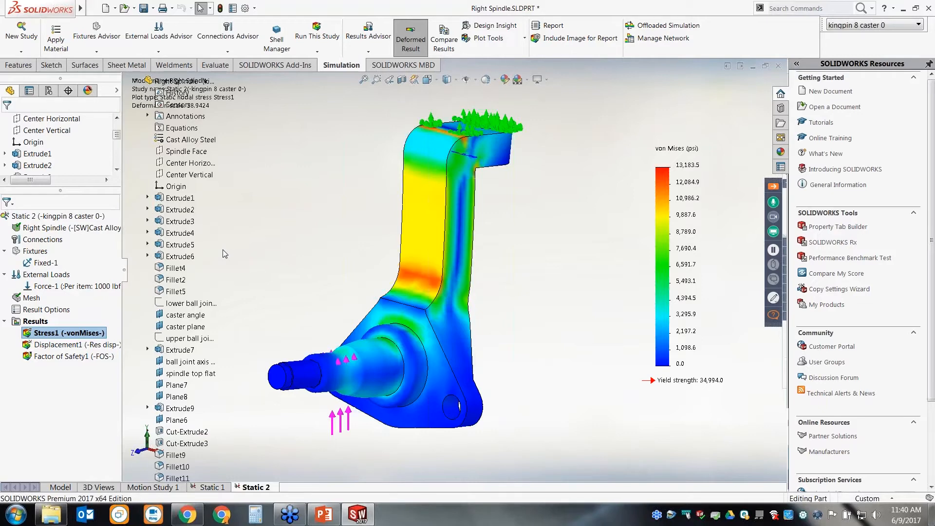
- Examine the von Mises stress plot of the deformed spindle from several angles and animate it
middle_drag(343, 235, 455, 215)
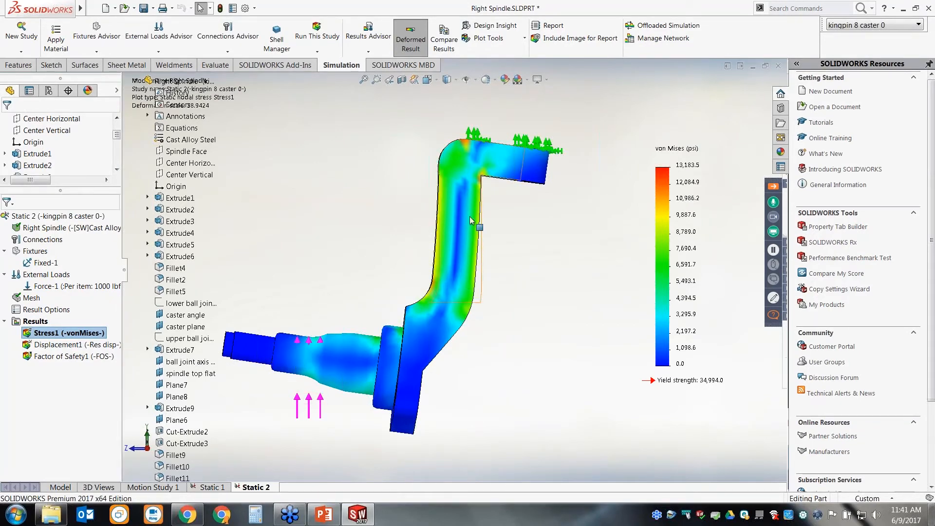
middle_drag(364, 269, 463, 297)
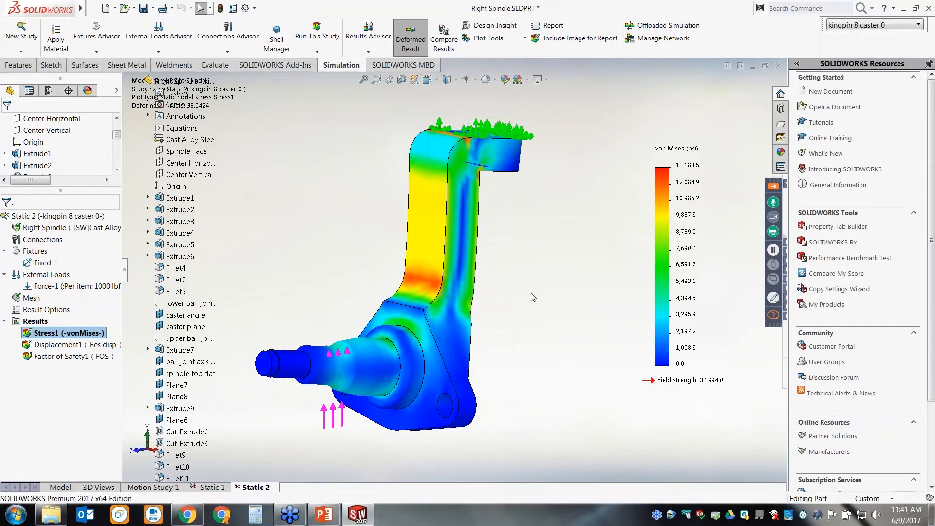
middle_drag(533, 298, 539, 321)
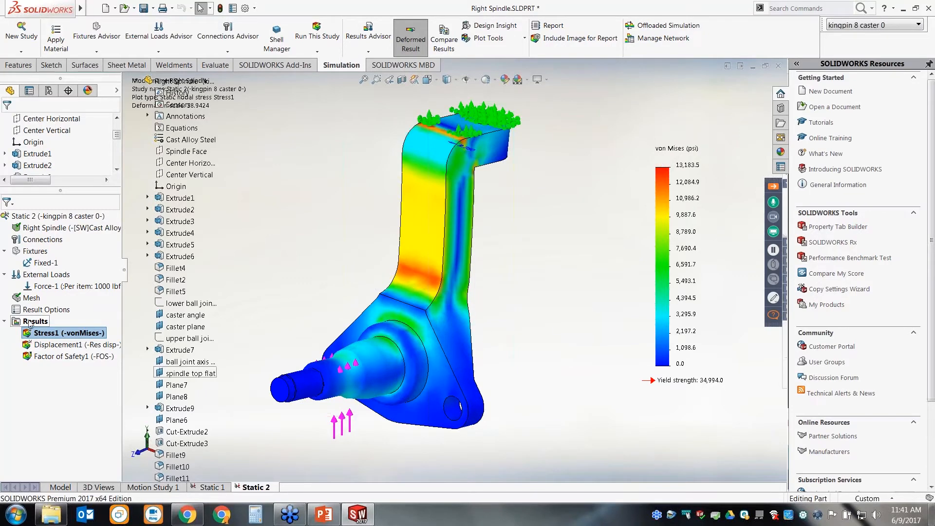
right_click(55, 335)
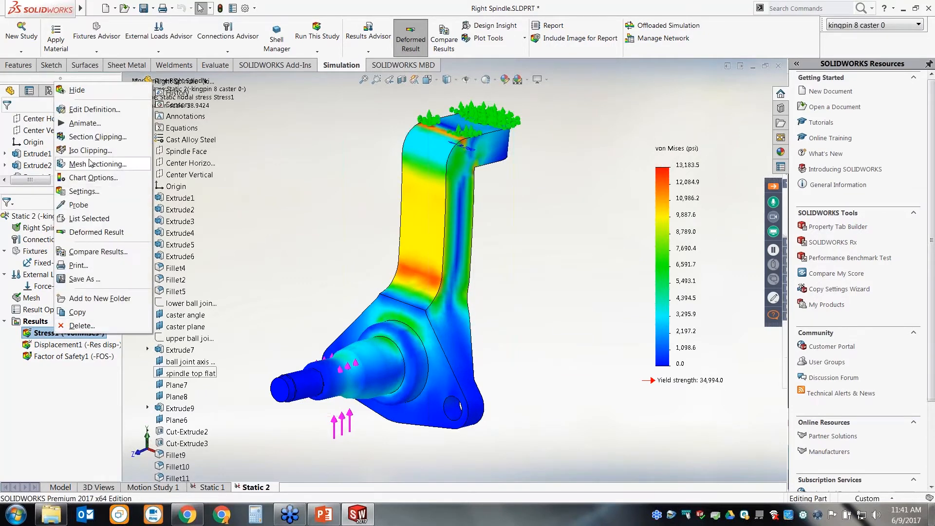
click(78, 124)
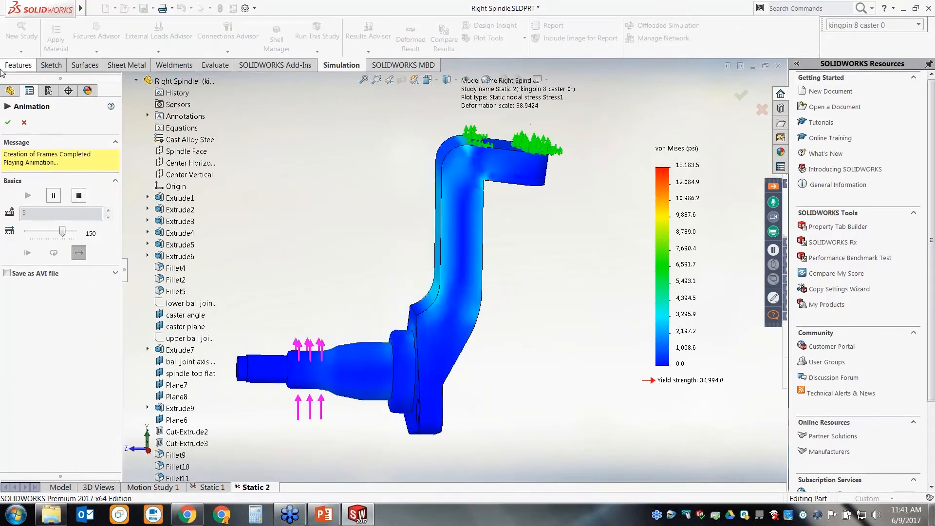
- Slow the stress plot animation to a speed of 66, watch the spindle deform, and close the animation
drag(63, 231, 43, 233)
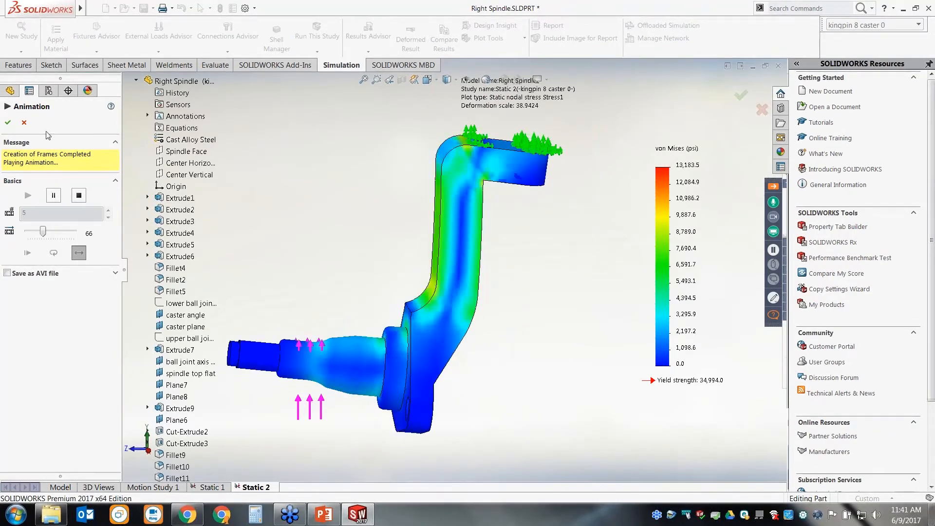
click(8, 123)
middle_drag(326, 256, 370, 267)
- Display the Displacement1 plot and set its legend values to three decimal places
double_click(52, 347)
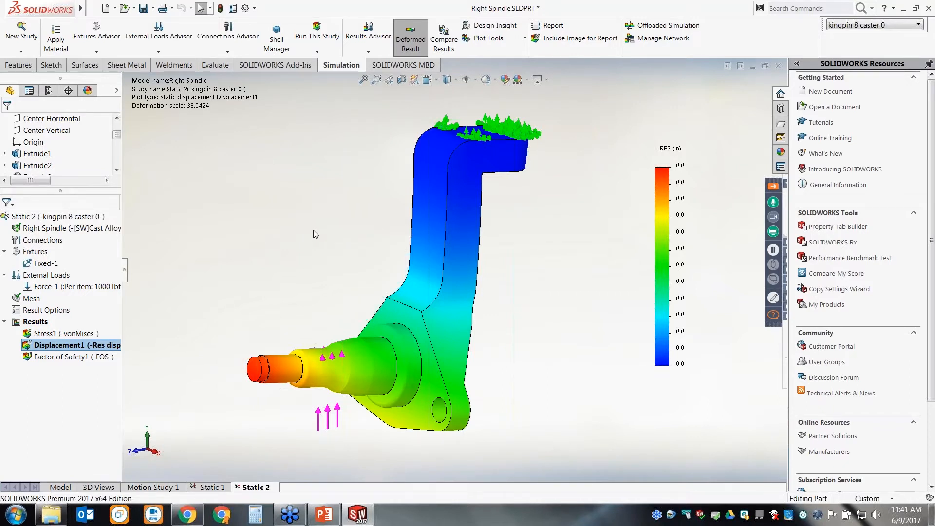
right_click(686, 241)
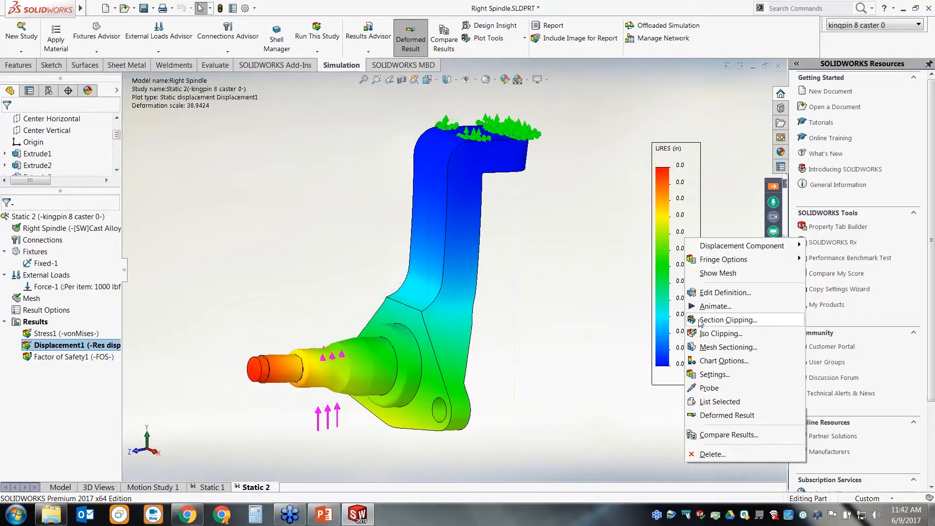
click(708, 293)
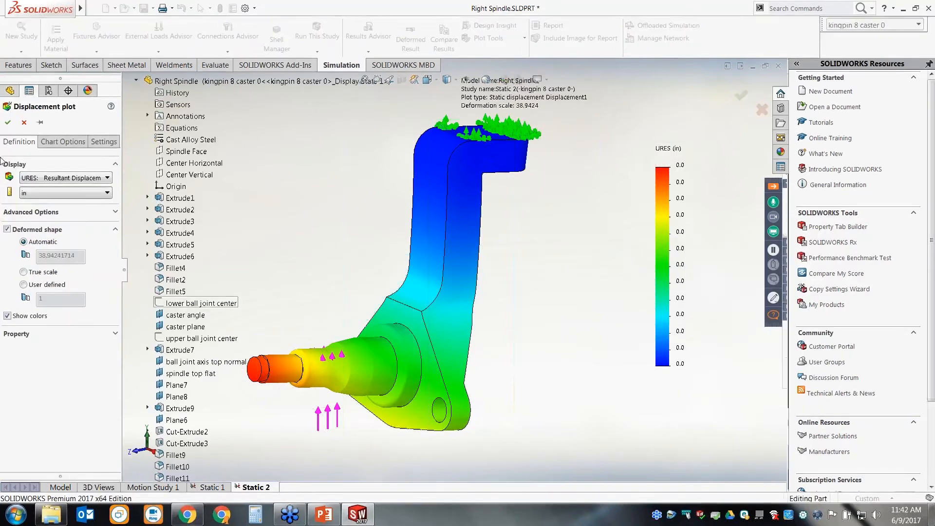
click(103, 141)
click(72, 141)
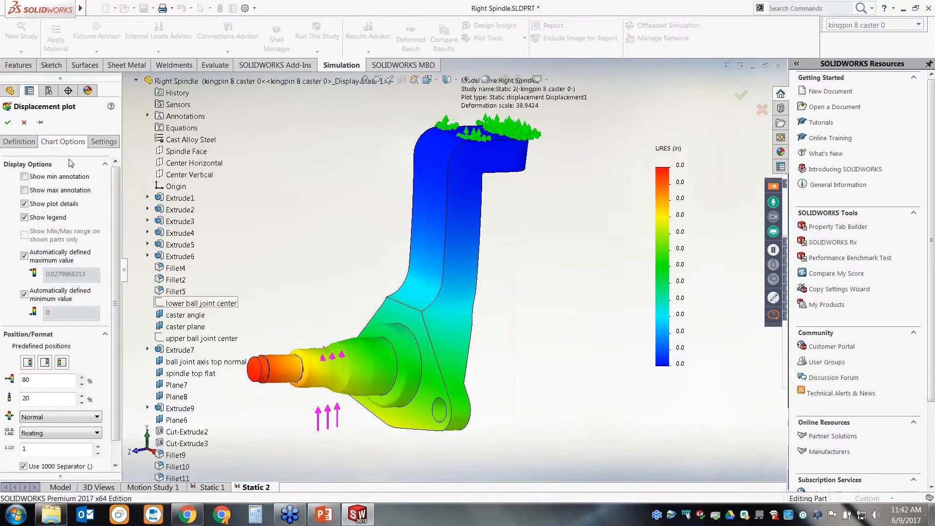
click(98, 446)
click(98, 446)
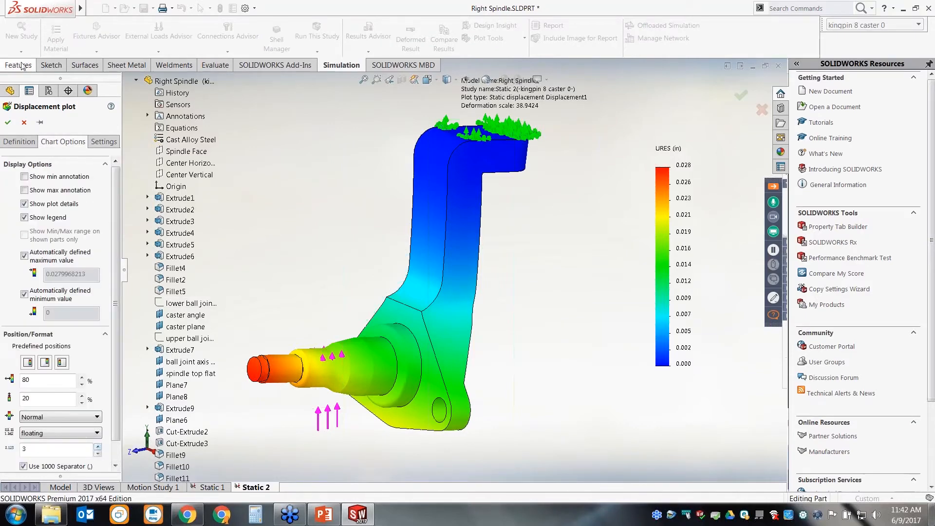
click(8, 122)
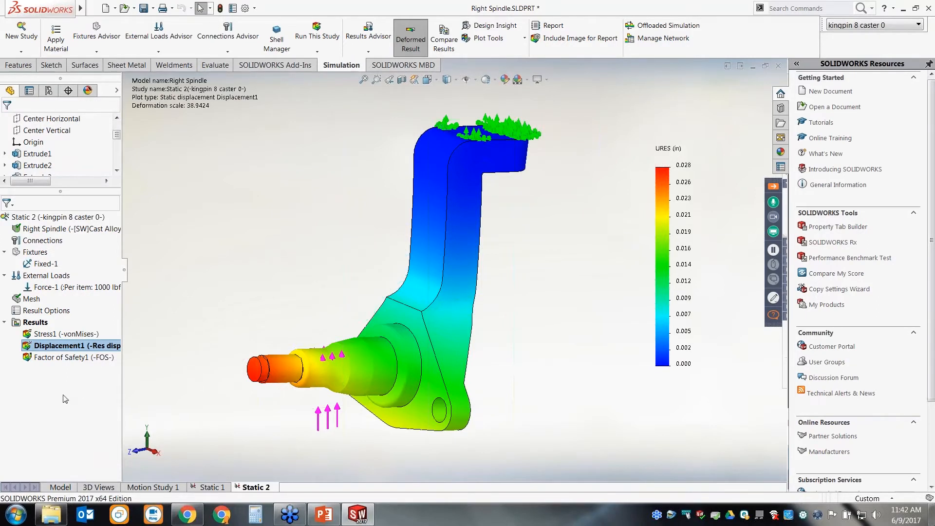
- Redefine the Factor of Safety1 plot with the Max von Mises Stress criterion, an upper limit of 100 and yield strength as the stress limit
double_click(73, 357)
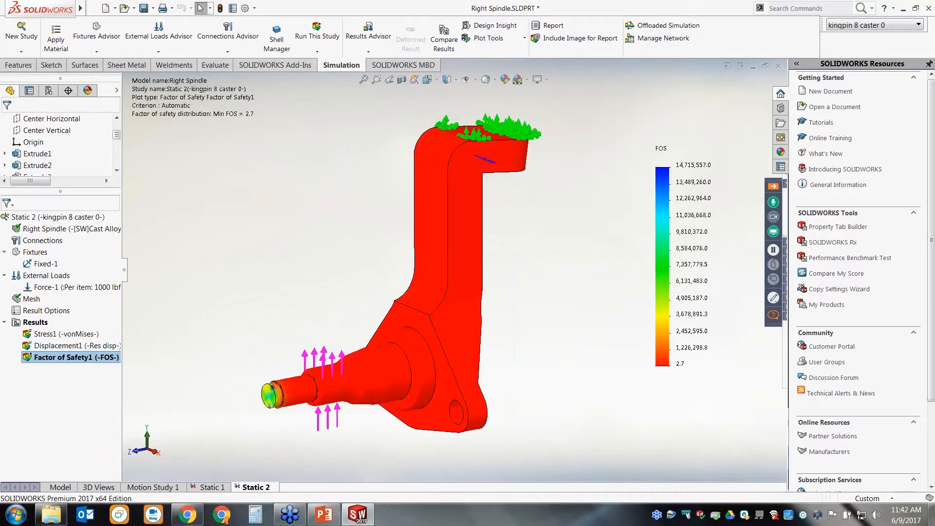
right_click(54, 360)
click(92, 164)
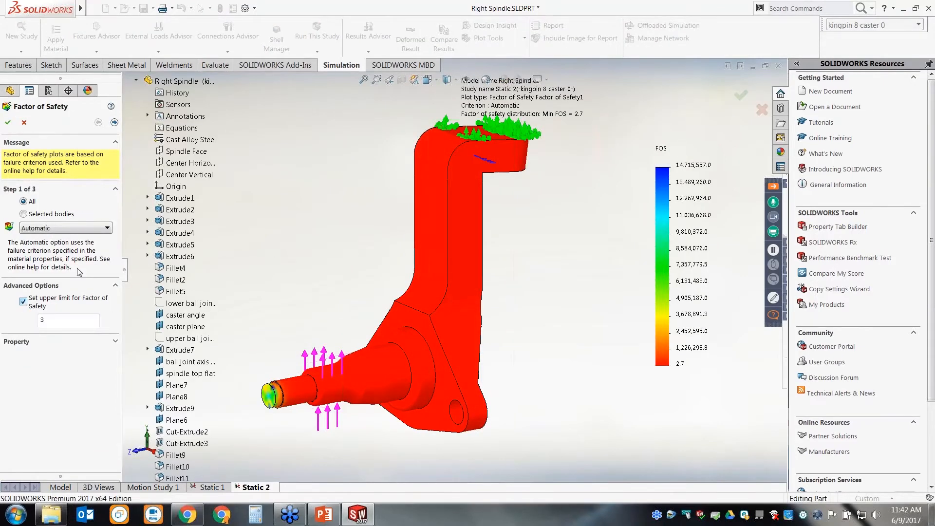
click(80, 228)
click(48, 239)
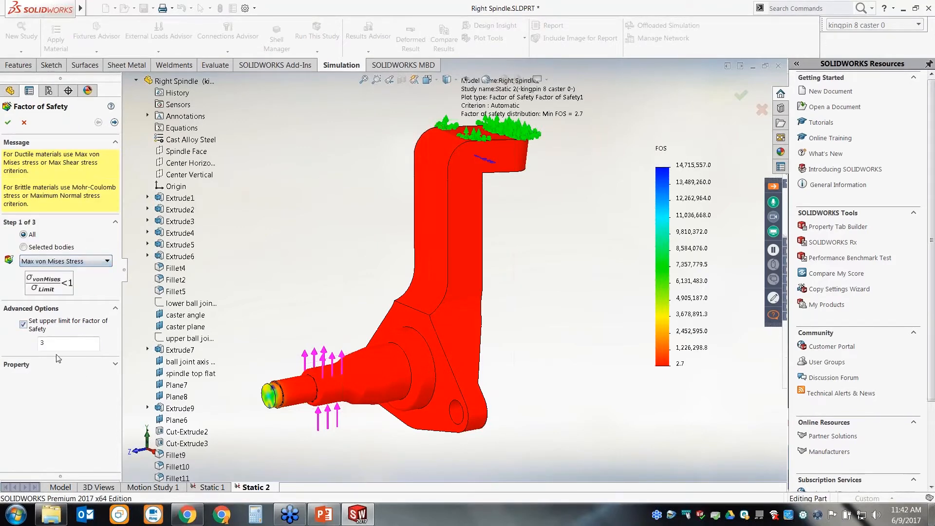
drag(51, 343, 29, 342)
click(114, 122)
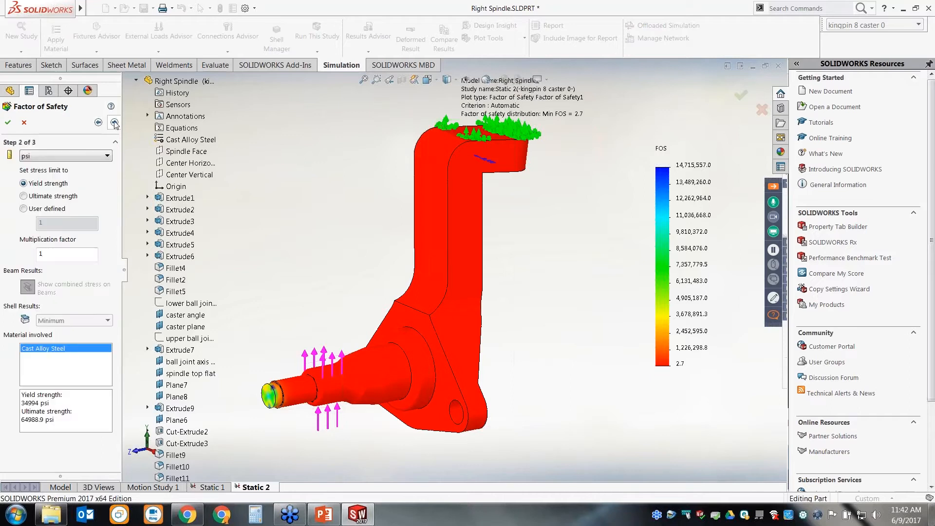
click(114, 122)
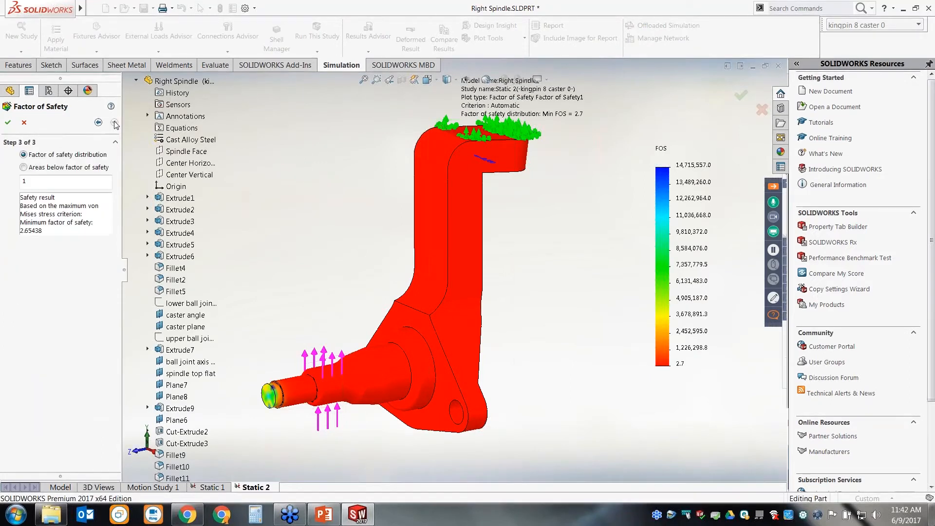
click(9, 122)
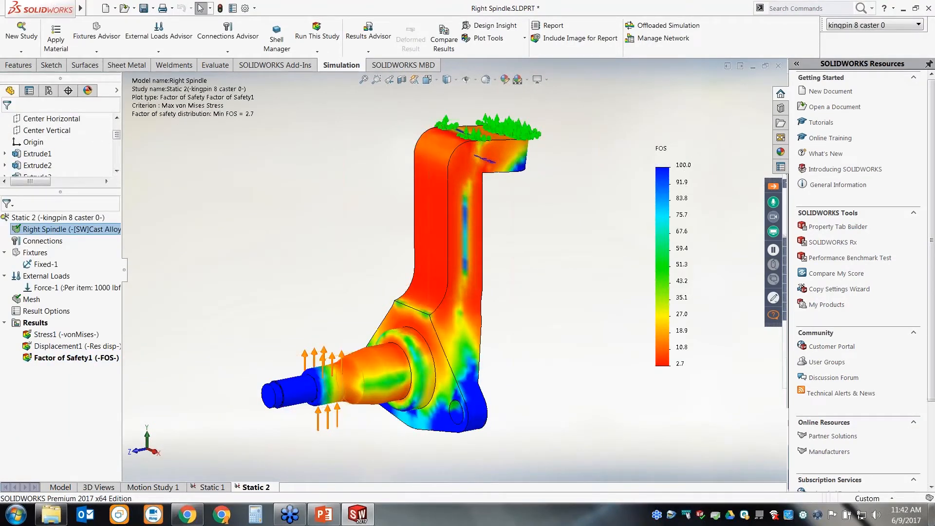
click(672, 371)
middle_drag(589, 343, 572, 323)
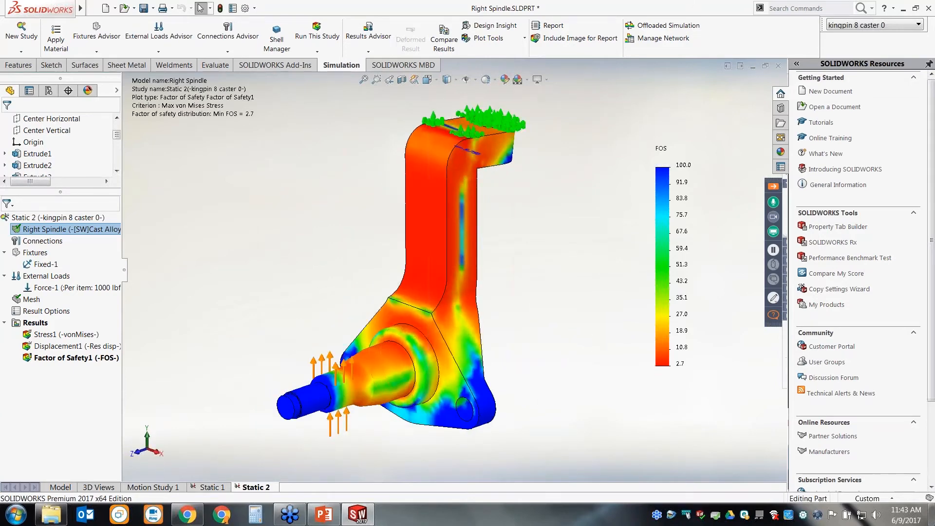
- Return to the spindle's solid model and check its mass properties
click(63, 487)
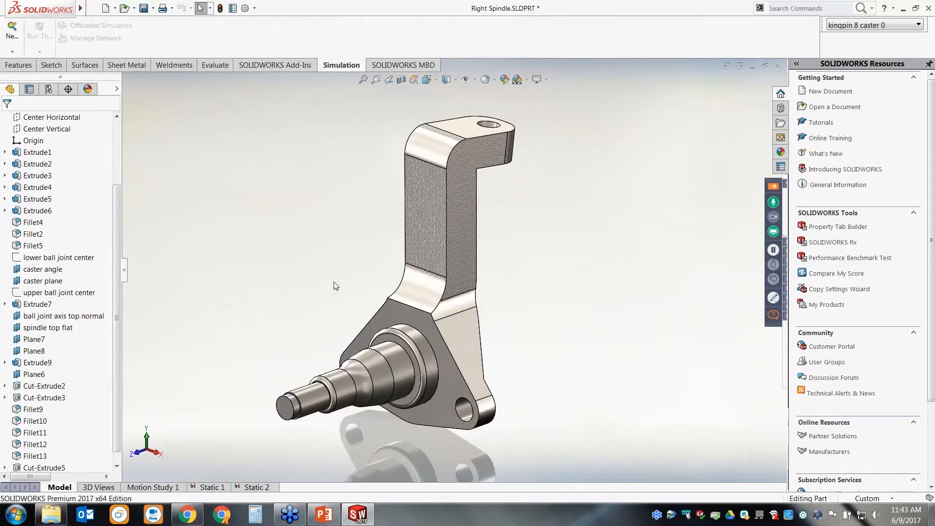
middle_drag(334, 286, 331, 273)
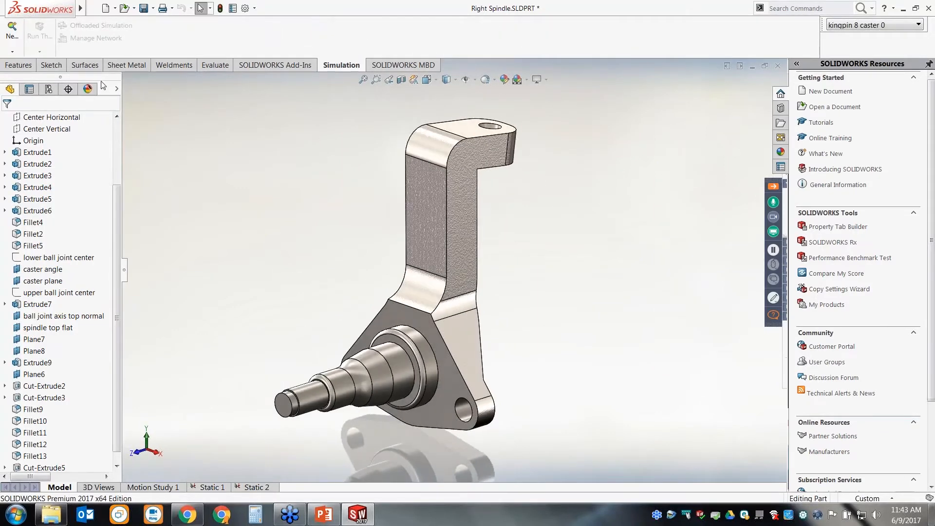
click(214, 67)
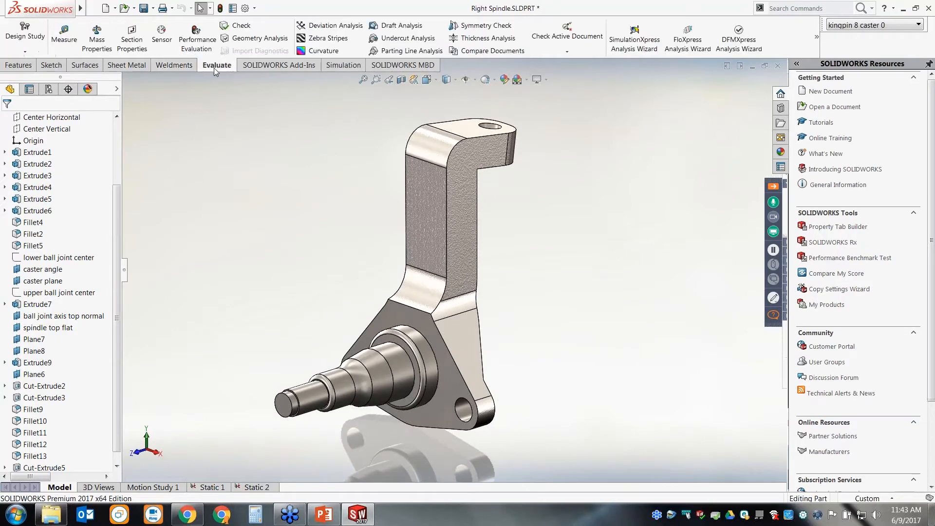
click(97, 40)
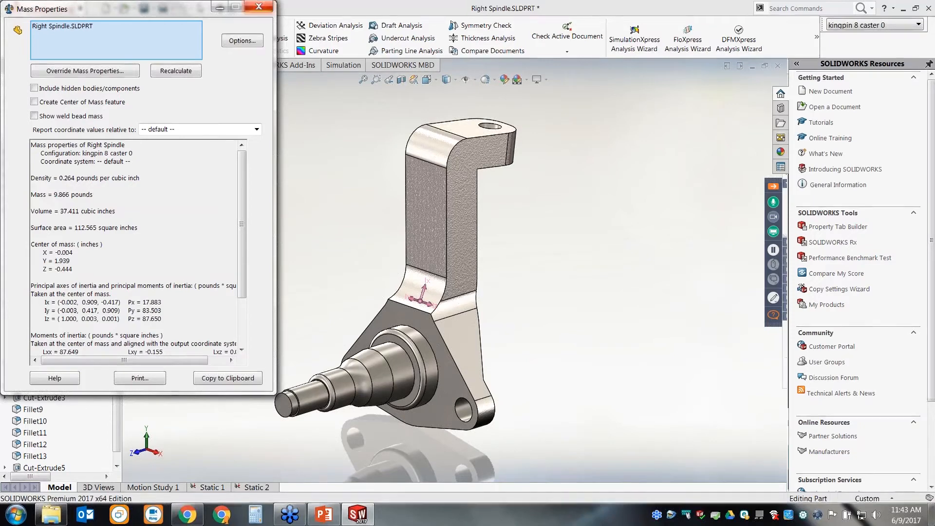
click(259, 6)
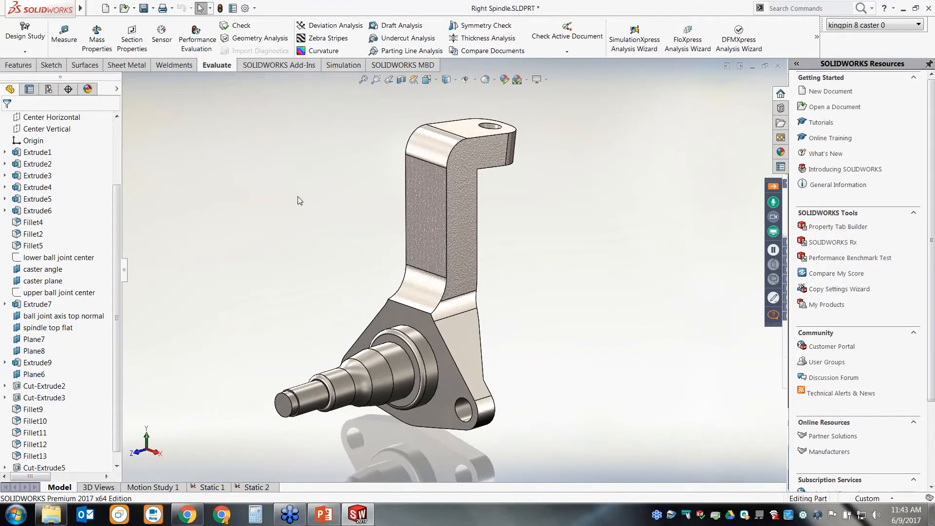
- Thin the spindle's upright arm by setting the Cut-Extrude2 sketch dimension to .875 in, and restore the isometric view
middle_drag(507, 263, 467, 255)
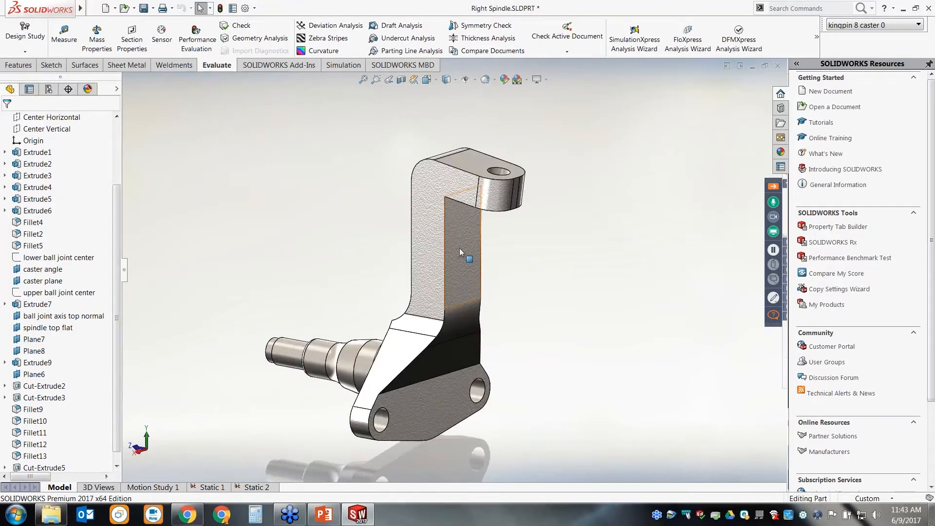
click(468, 255)
middle_drag(576, 312, 615, 308)
scroll(611, 306, up, 2)
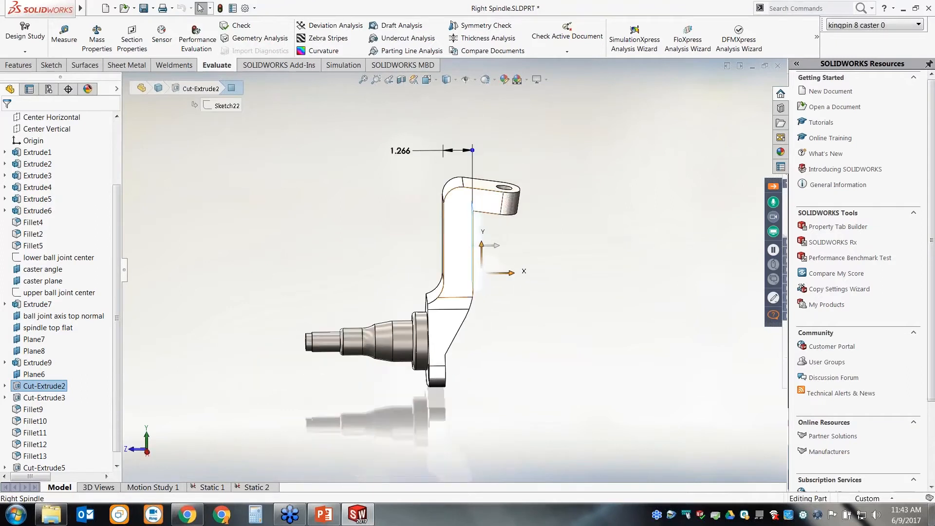
double_click(400, 151)
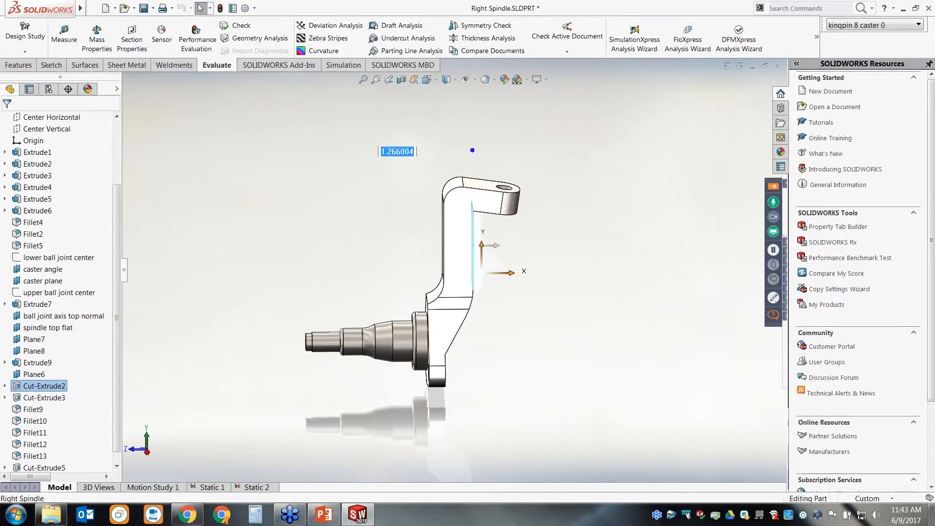
text(.87)
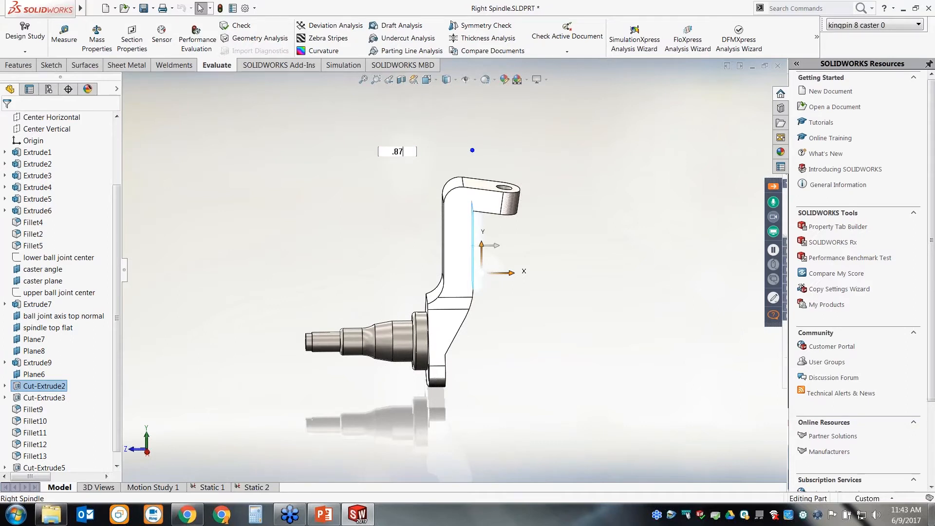
text(5)
key(Return)
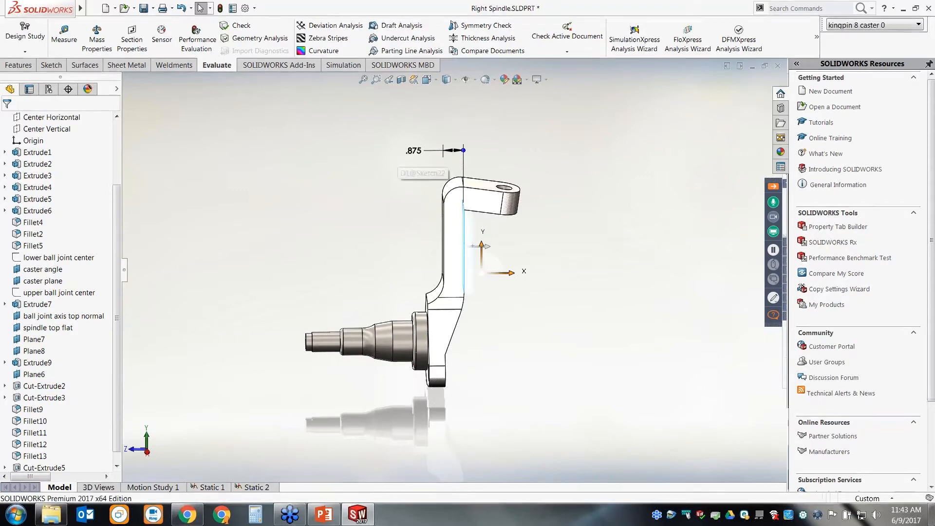
click(549, 258)
scroll(550, 259, down, 3)
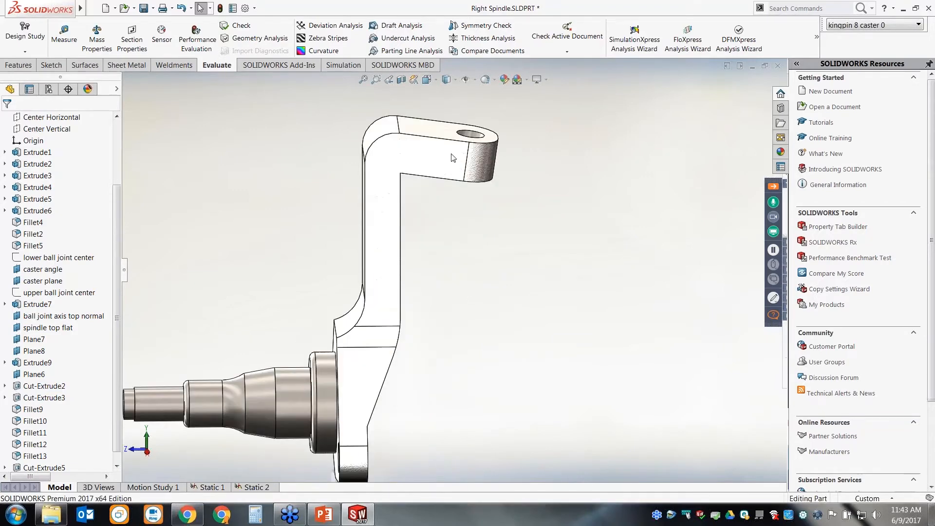
key(ctrl+7)
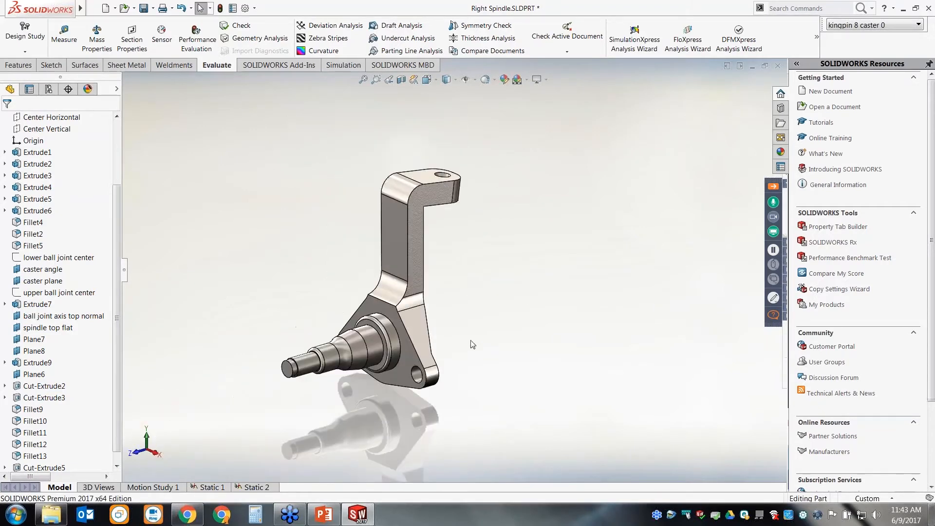
- Return to the Static 2 study and rerun it on the thinned spindle
click(245, 487)
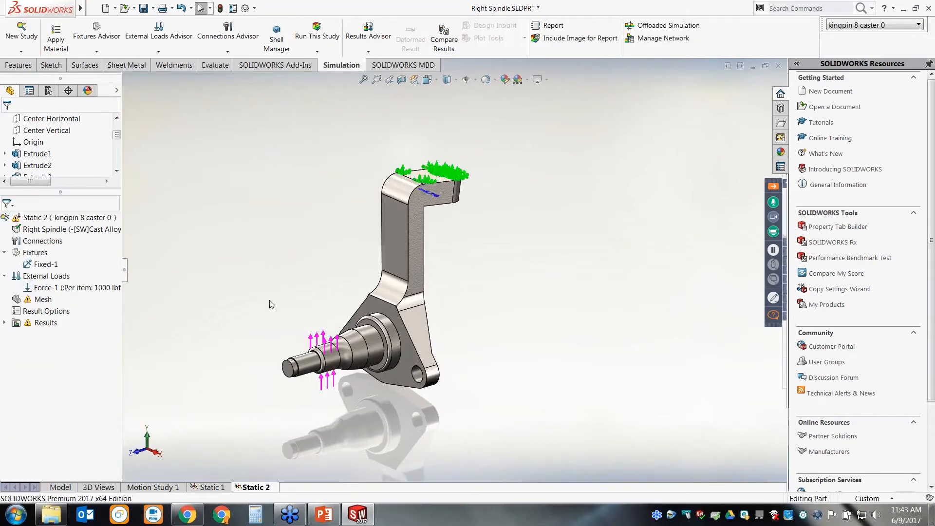
scroll(302, 341, down, 2)
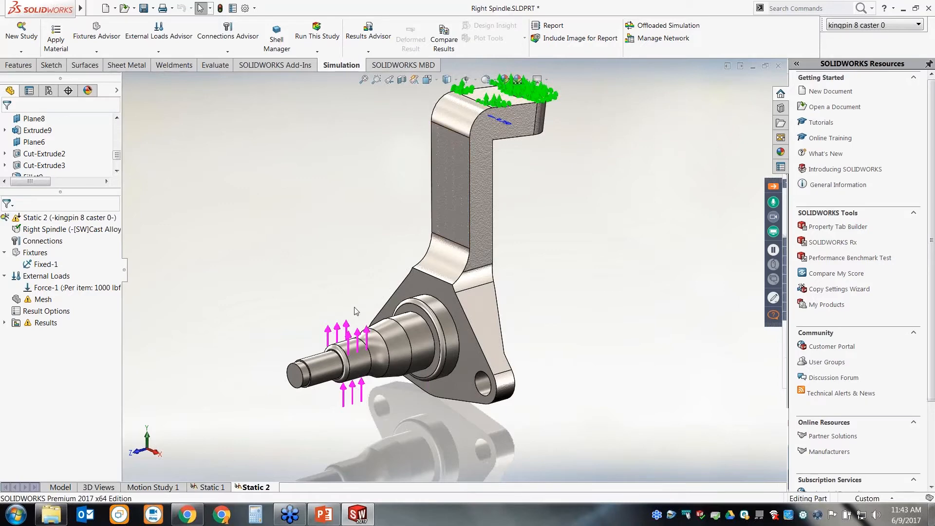
right_click(69, 217)
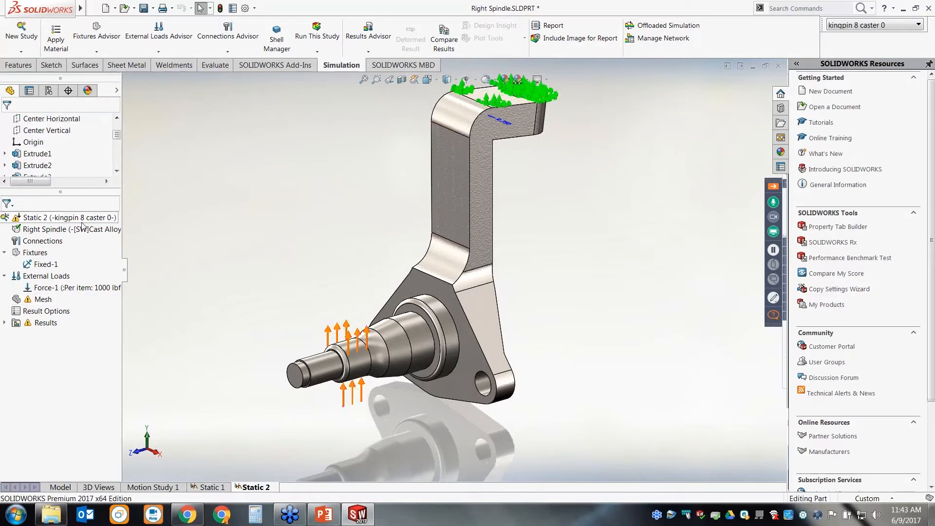
click(112, 244)
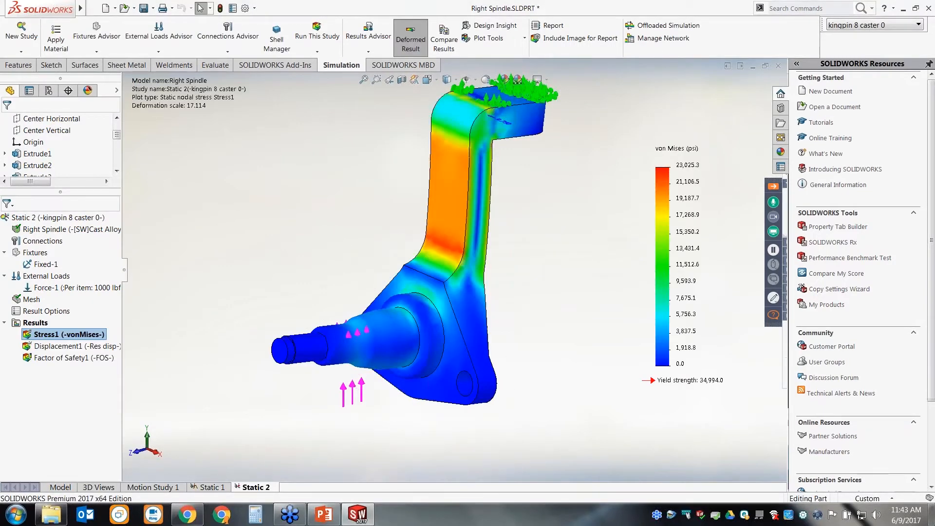
- Examine the updated stress plot against the yield strength, and display the Displacement1 and Factor of Safety1 plots
middle_drag(371, 254, 326, 239)
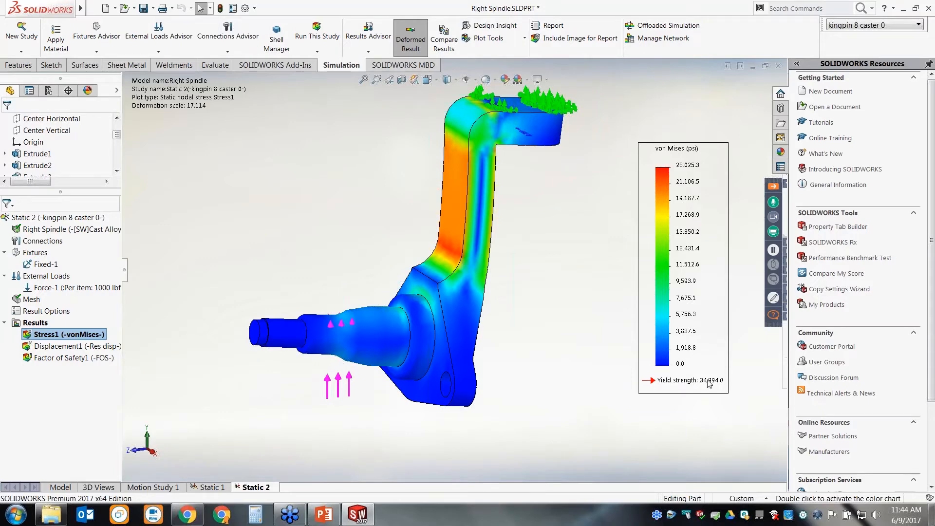
mouse_move(530, 300)
middle_down()
mouse_move(532, 271)
mouse_move(553, 292)
mouse_move(504, 282)
mouse_move(496, 264)
mouse_move(536, 290)
mouse_move(521, 292)
middle_up()
double_click(47, 345)
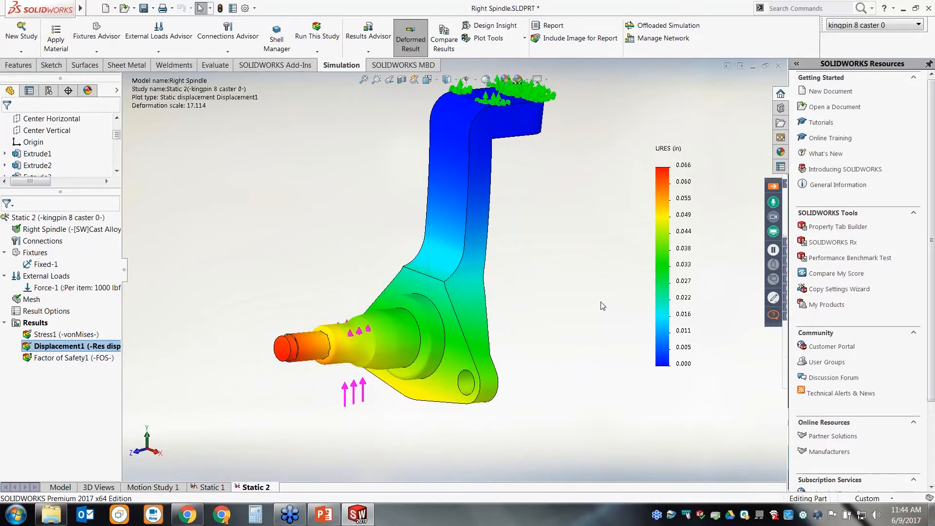
double_click(73, 357)
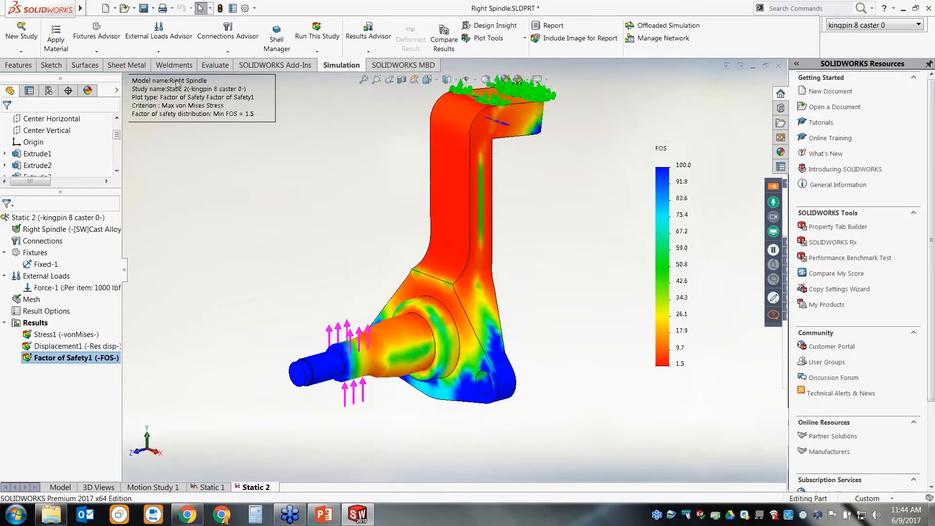
- Check the mass properties of the thinned spindle
click(214, 66)
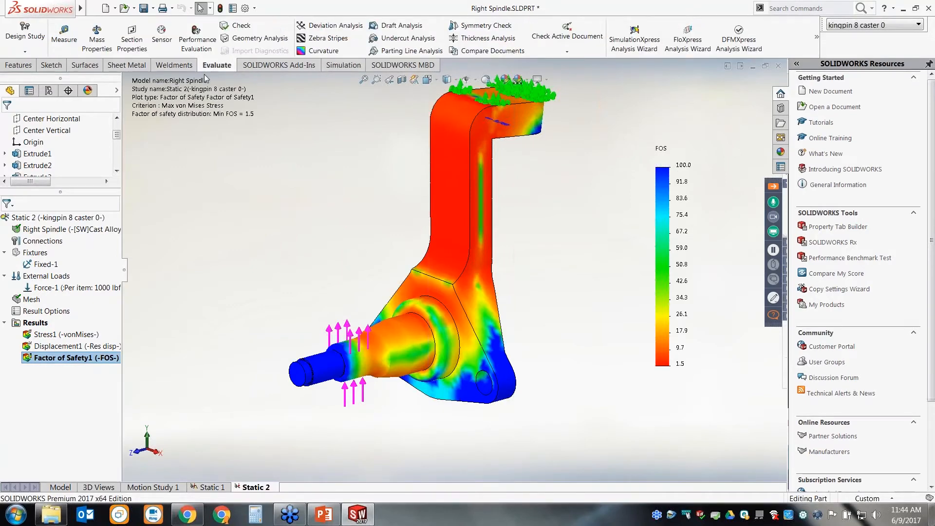
click(95, 39)
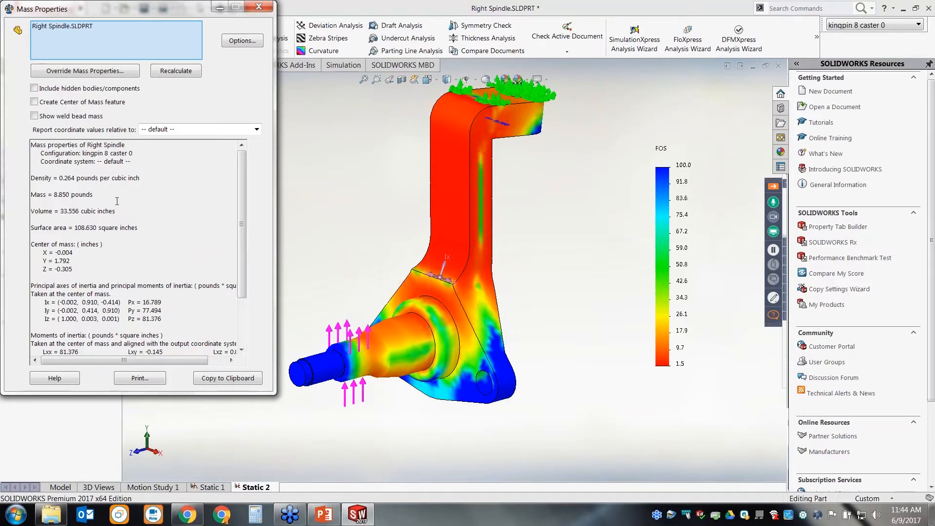
- Close the mass properties report and close the Right Spindle part without saving its changes
click(258, 7)
middle_drag(312, 230, 390, 248)
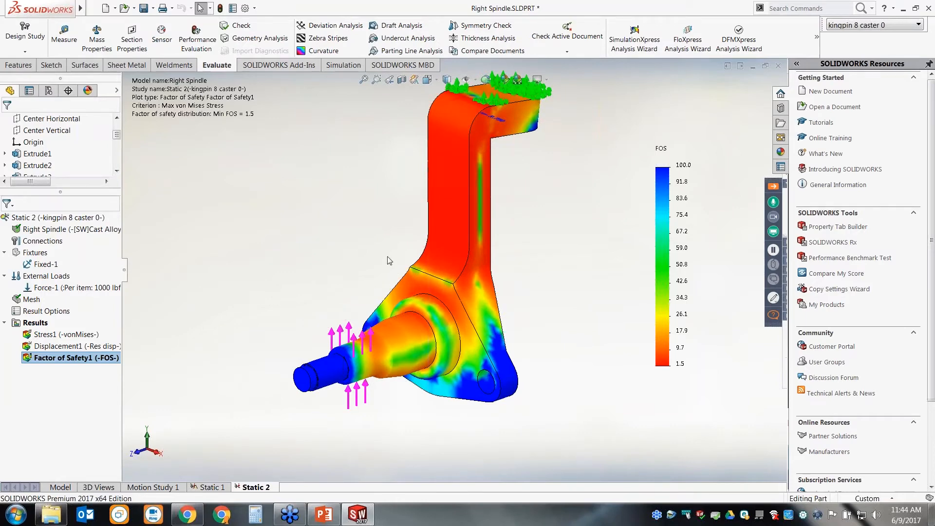
click(776, 68)
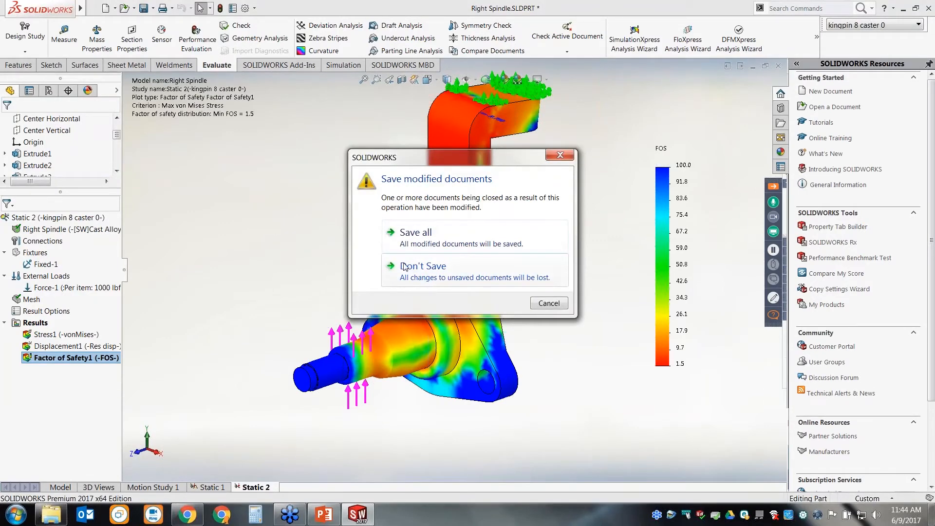
click(404, 266)
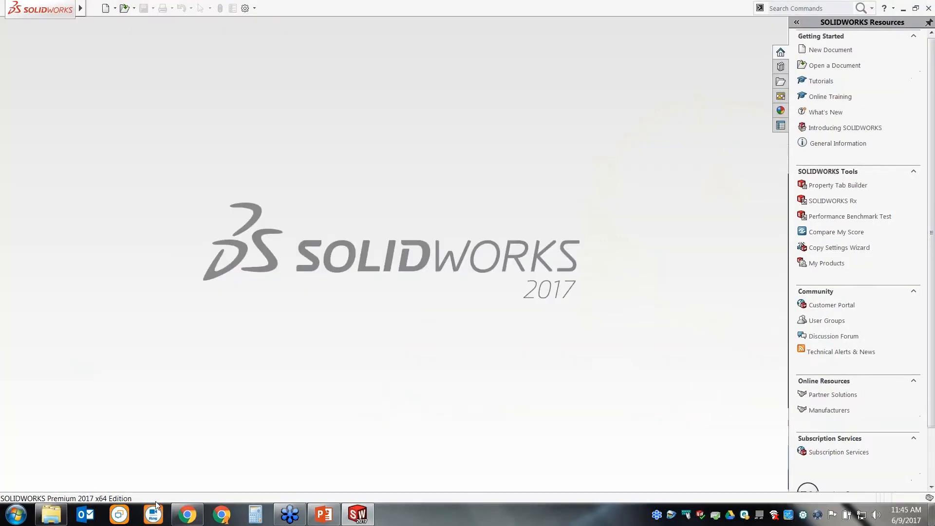
- Open DM NI50-2 ANTENNA.SLDPRT from the Aero & Automotive folder in SOLIDWORKS
click(52, 515)
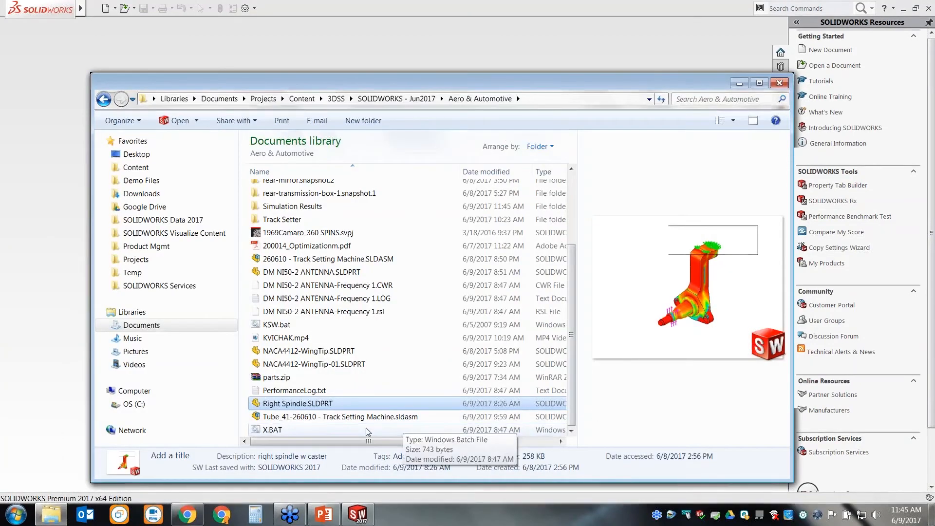
click(339, 274)
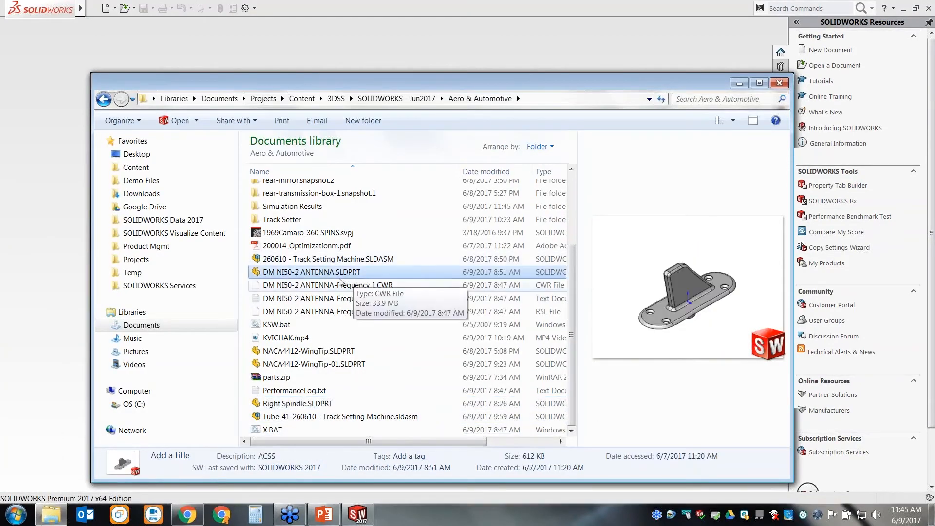
drag(340, 282, 56, 295)
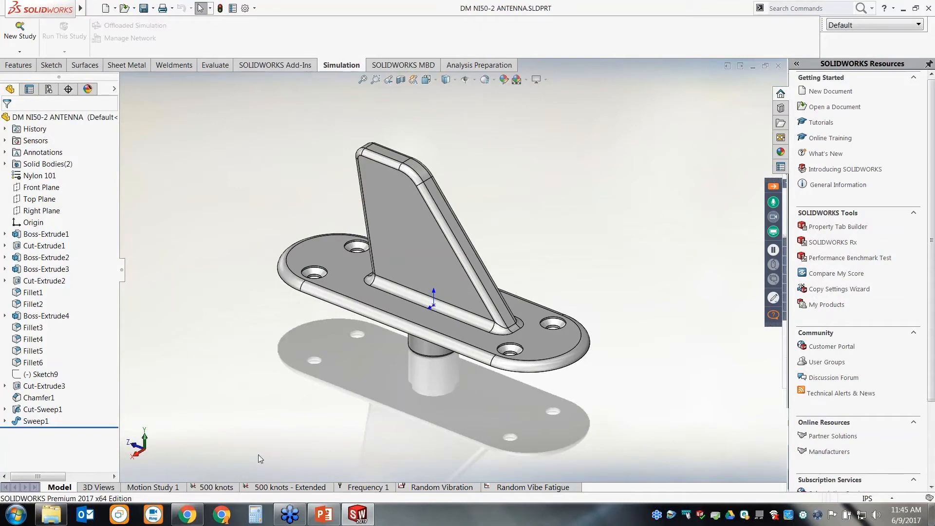
- Activate the antenna's 500 knots study and display its Stress1 von Mises plot
click(219, 487)
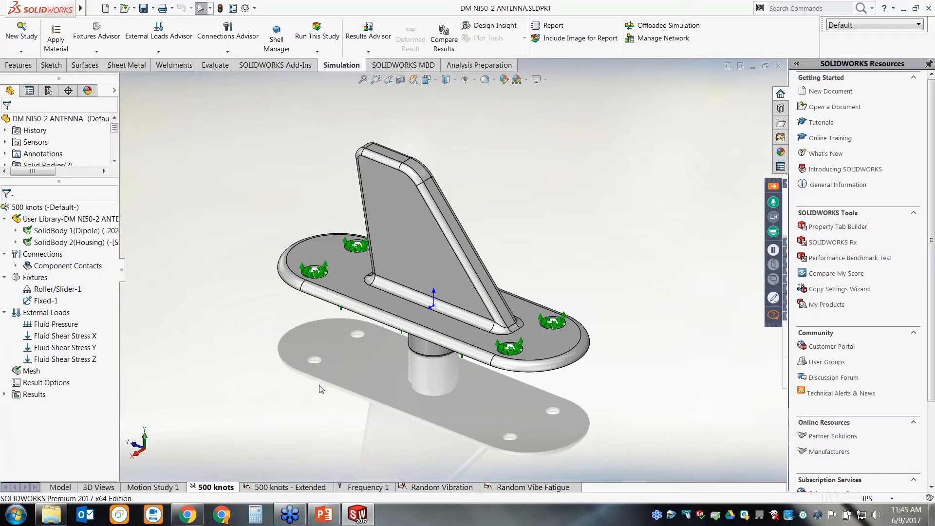
click(5, 394)
double_click(50, 406)
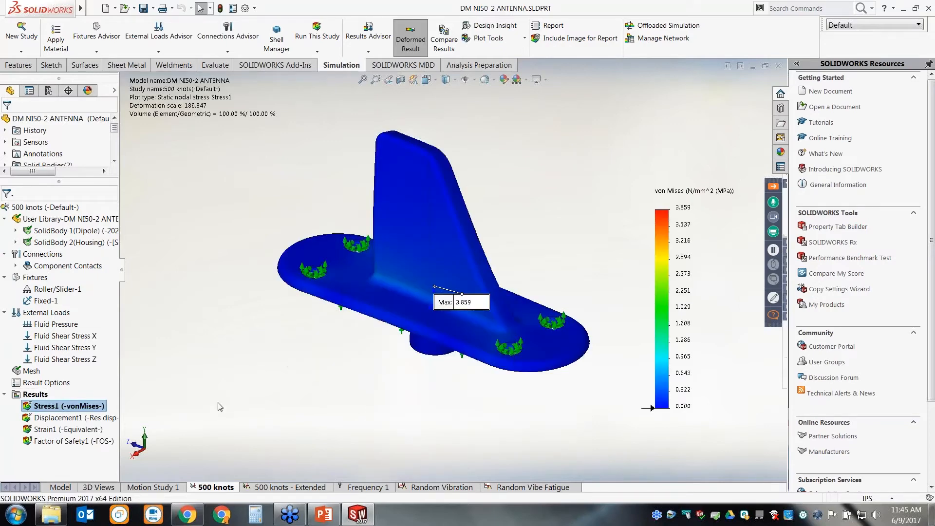
mouse_move(307, 389)
middle_down()
mouse_move(246, 355)
mouse_move(248, 330)
mouse_move(314, 376)
middle_up()
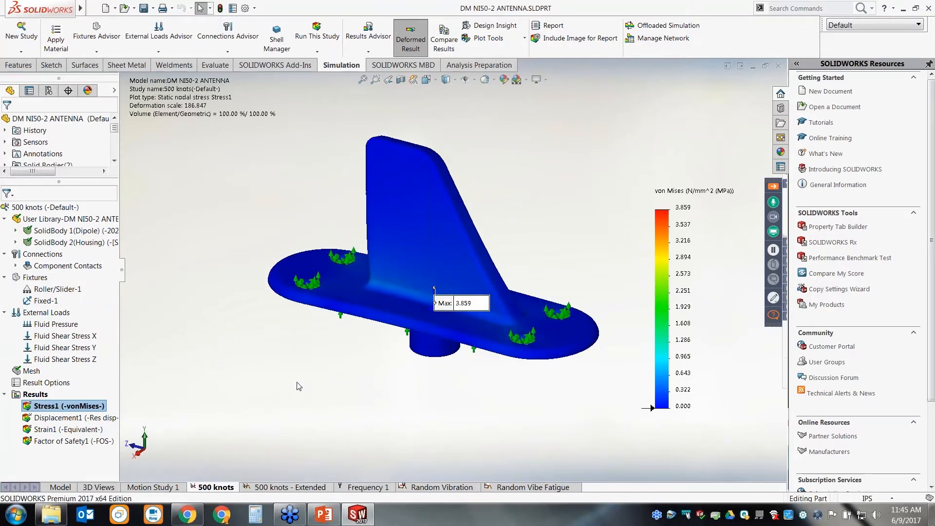
scroll(462, 267, down, 2)
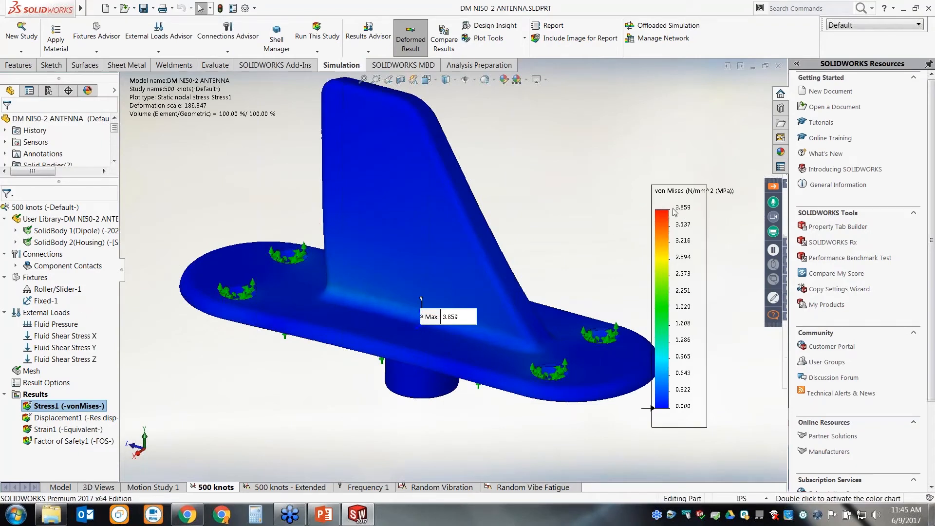
- Move the maximum stress callout off the antenna fin into the empty space below the base plate
middle_drag(453, 255, 437, 237)
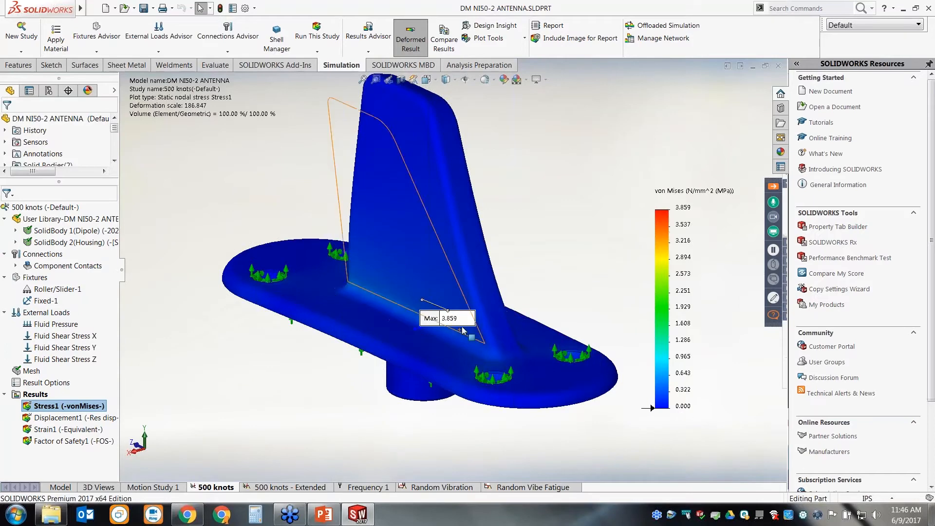
drag(458, 319, 302, 394)
mouse_move(461, 444)
middle_down()
mouse_move(421, 430)
mouse_move(472, 436)
middle_up()
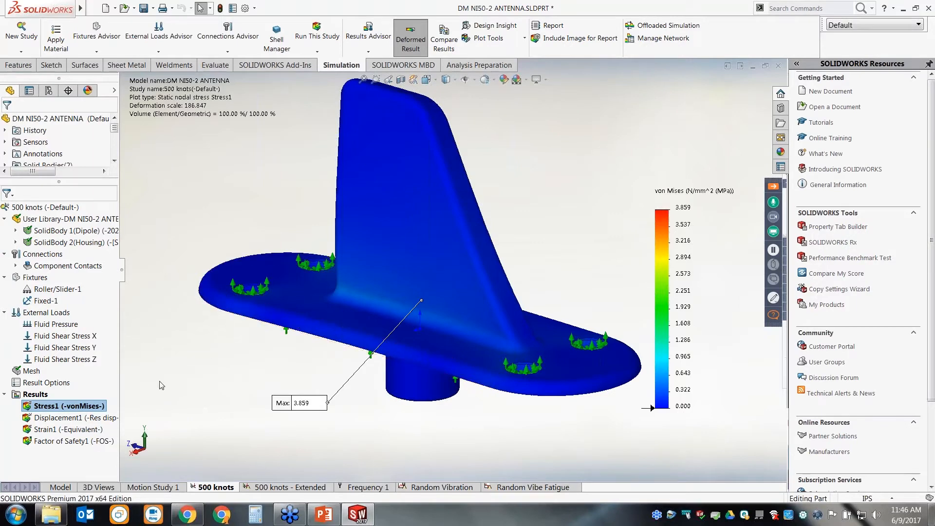
- Section-clip the Stress1 plot along the Right Plane, offset about -0.029 in, to expose the stress inside the antenna
right_click(80, 405)
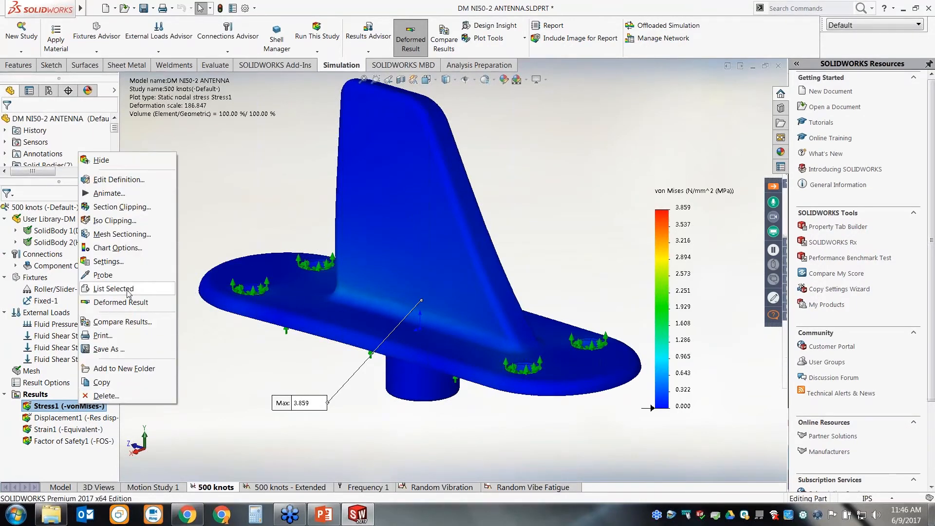
click(115, 210)
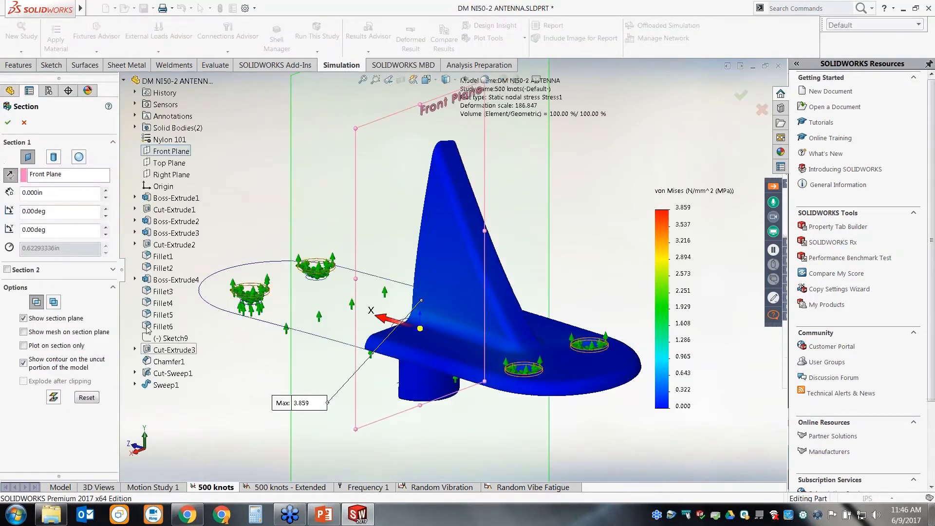
click(72, 178)
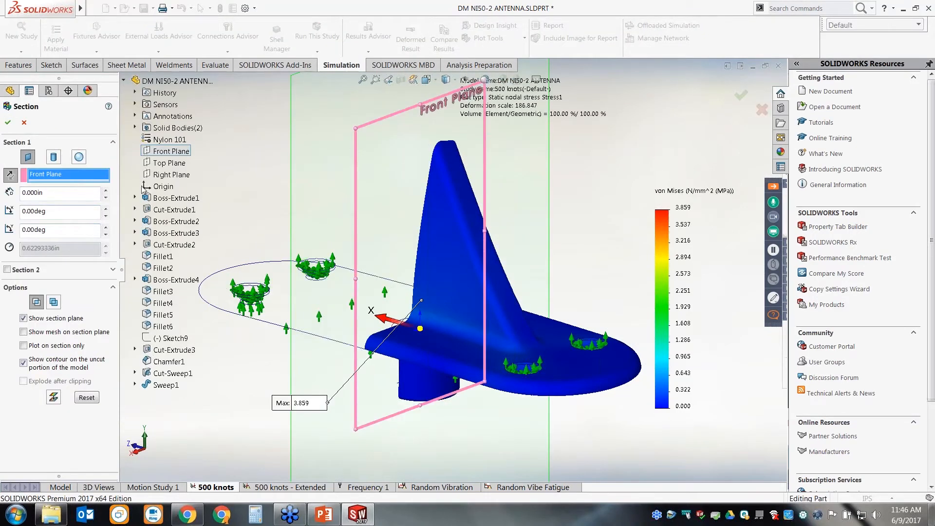
click(171, 175)
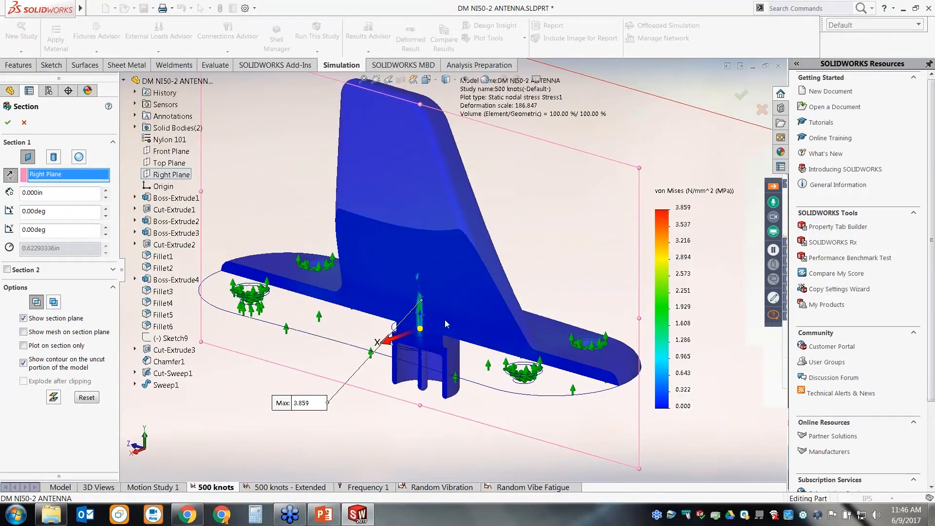
scroll(411, 330, down, 5)
mouse_move(378, 344)
mouse_down()
mouse_move(371, 347)
mouse_move(388, 343)
mouse_up()
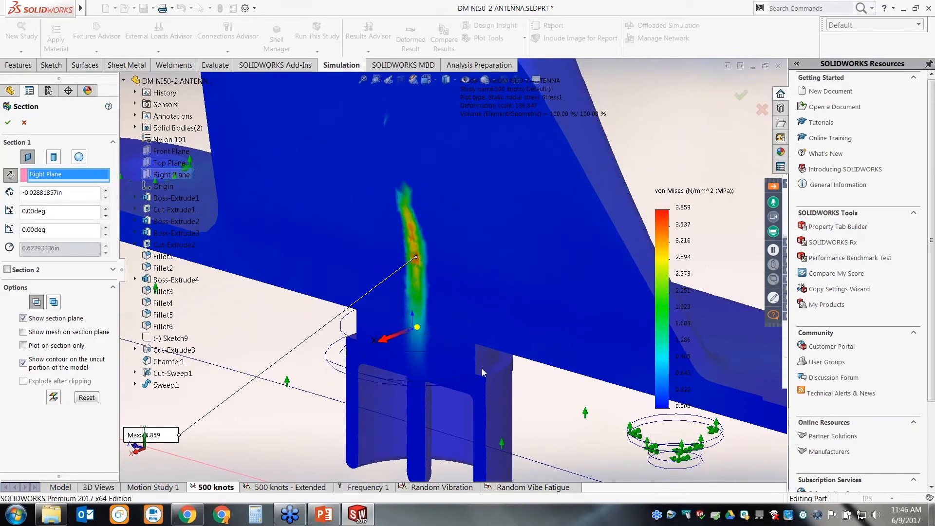
- Examine the internal stress around the dipole on the clipped plot and discard the section clipping
mouse_move(481, 368)
middle_down()
mouse_move(429, 349)
mouse_move(494, 363)
mouse_move(482, 366)
middle_up()
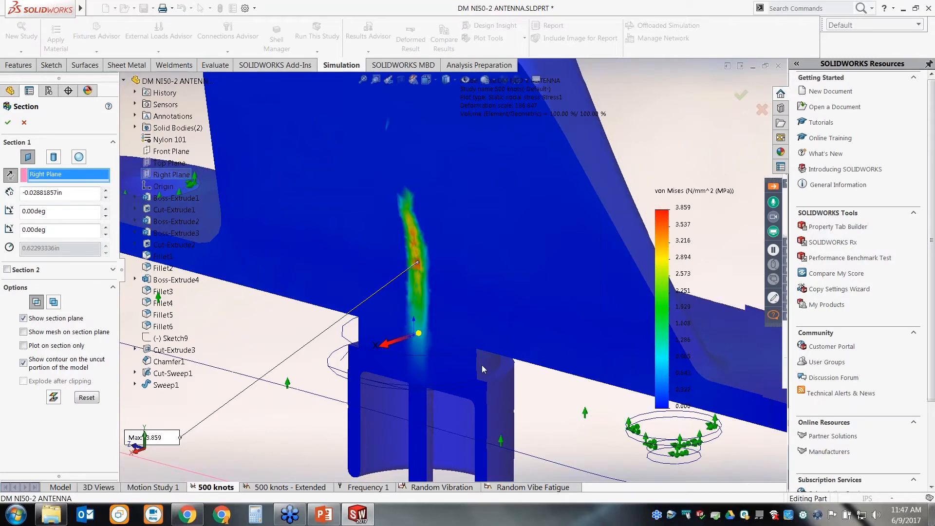
scroll(445, 356, up, 7)
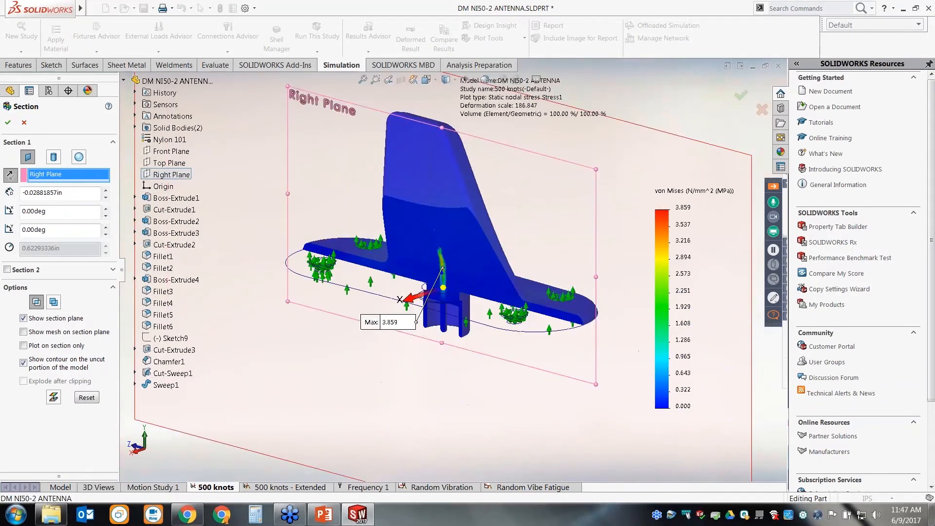
middle_drag(445, 361, 468, 362)
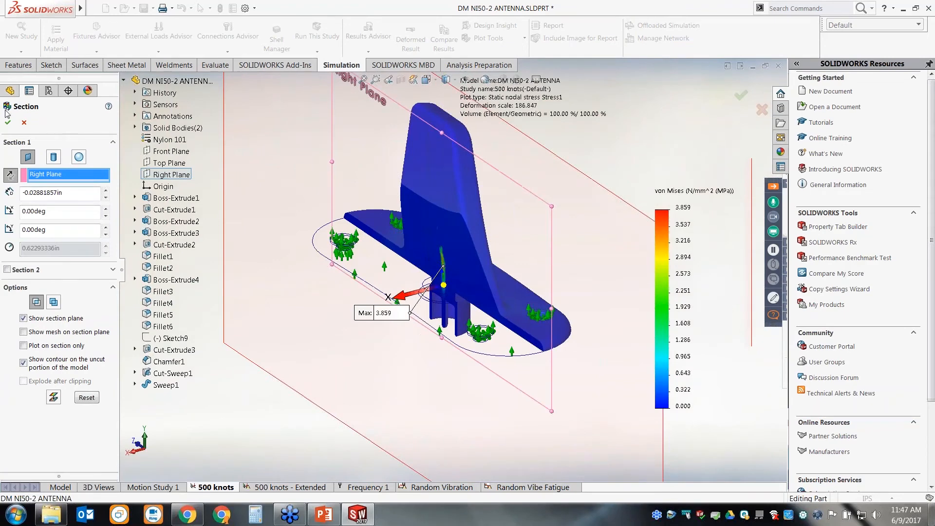
click(24, 122)
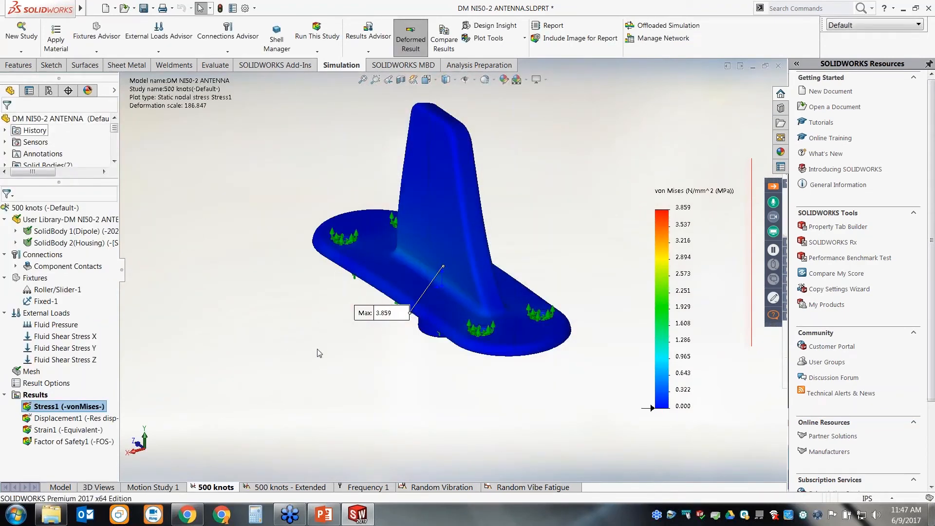
- Activate the Frequency 1 study, display the Amplitude1 plot and step through its mode shapes up to mode 4
click(366, 487)
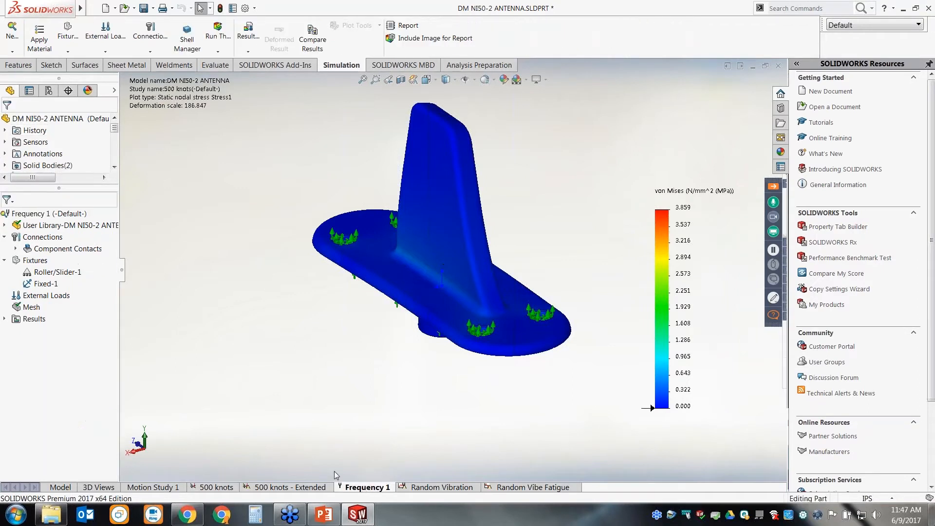
double_click(17, 320)
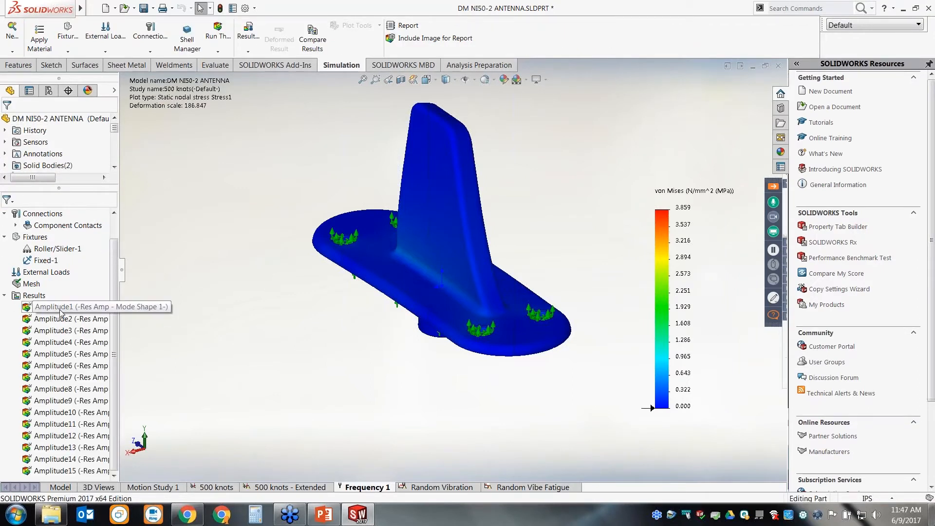
double_click(60, 307)
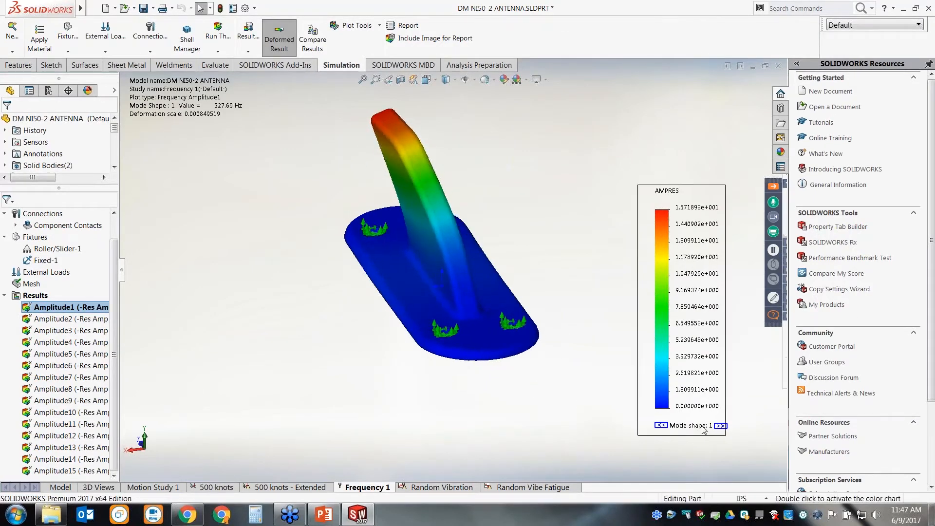
click(720, 426)
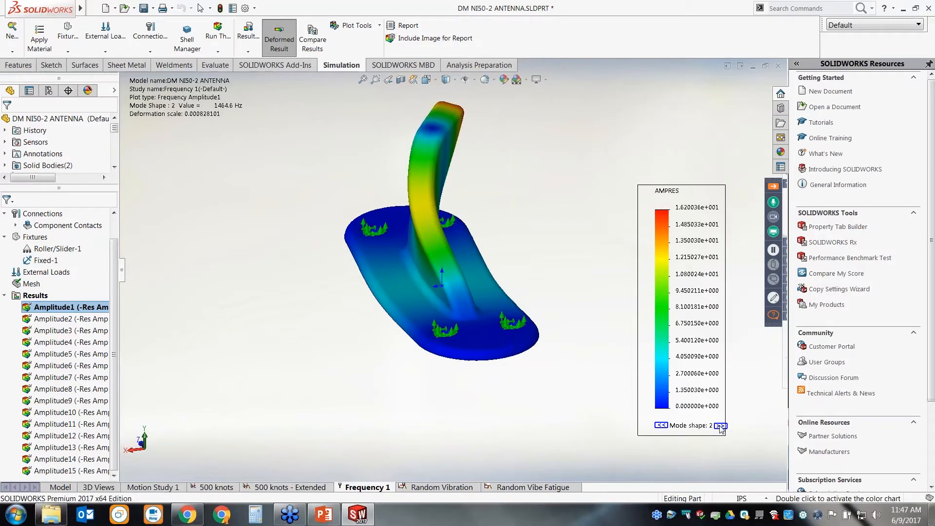
click(720, 426)
middle_drag(655, 389, 681, 422)
click(720, 426)
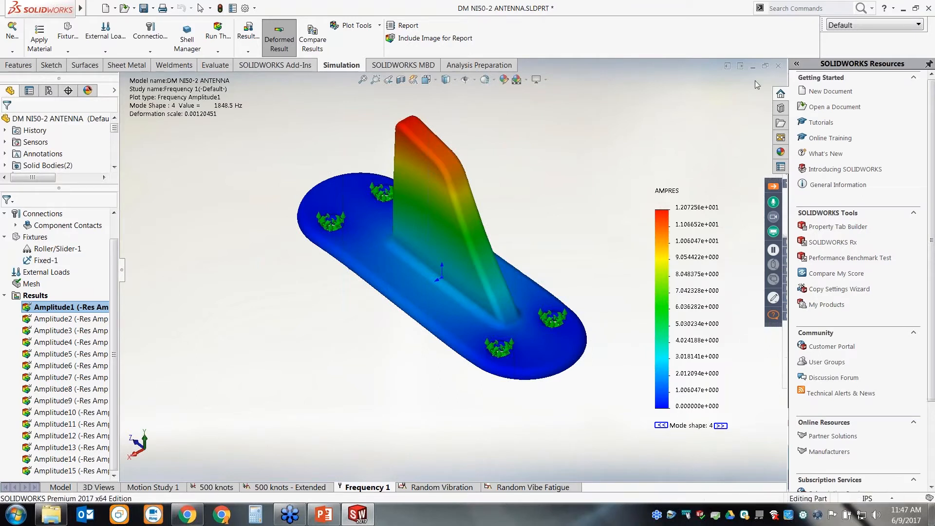
- Close the antenna part without saving and switch to the PowerPoint slide show
click(778, 66)
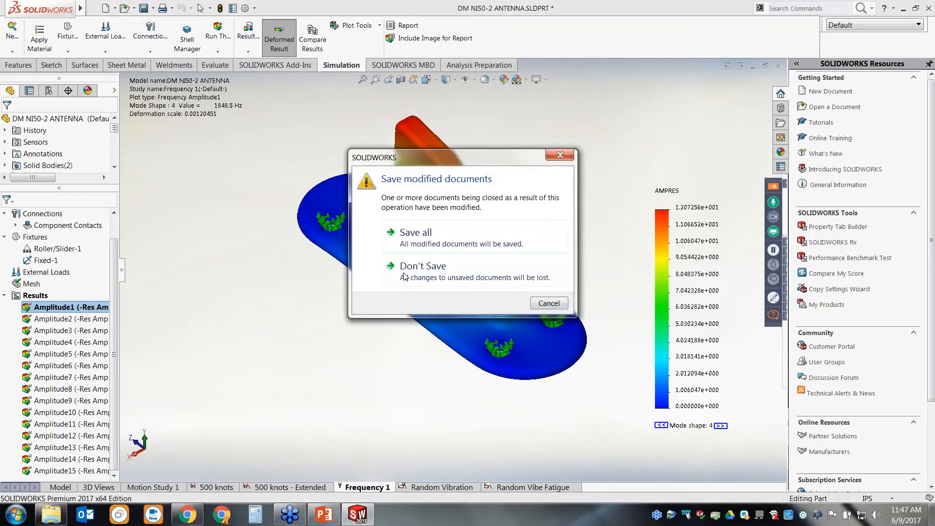
click(404, 277)
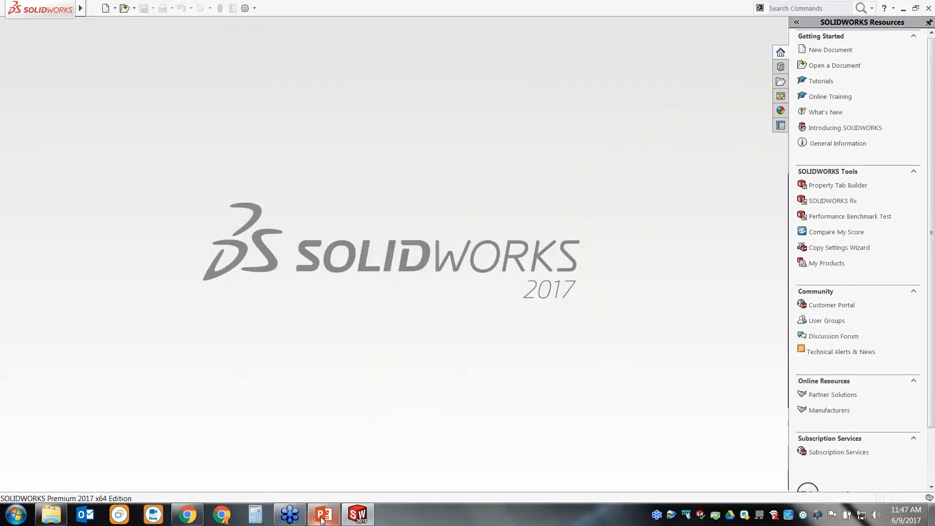
click(321, 516)
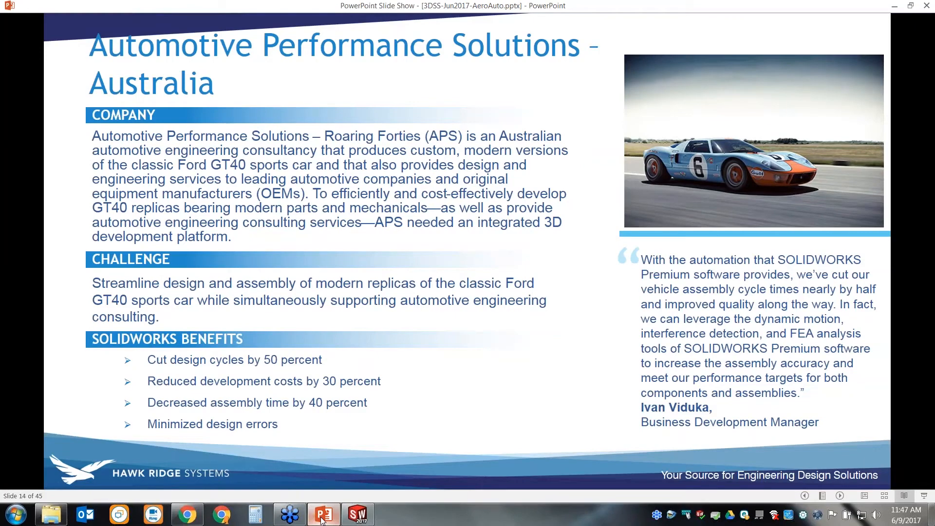